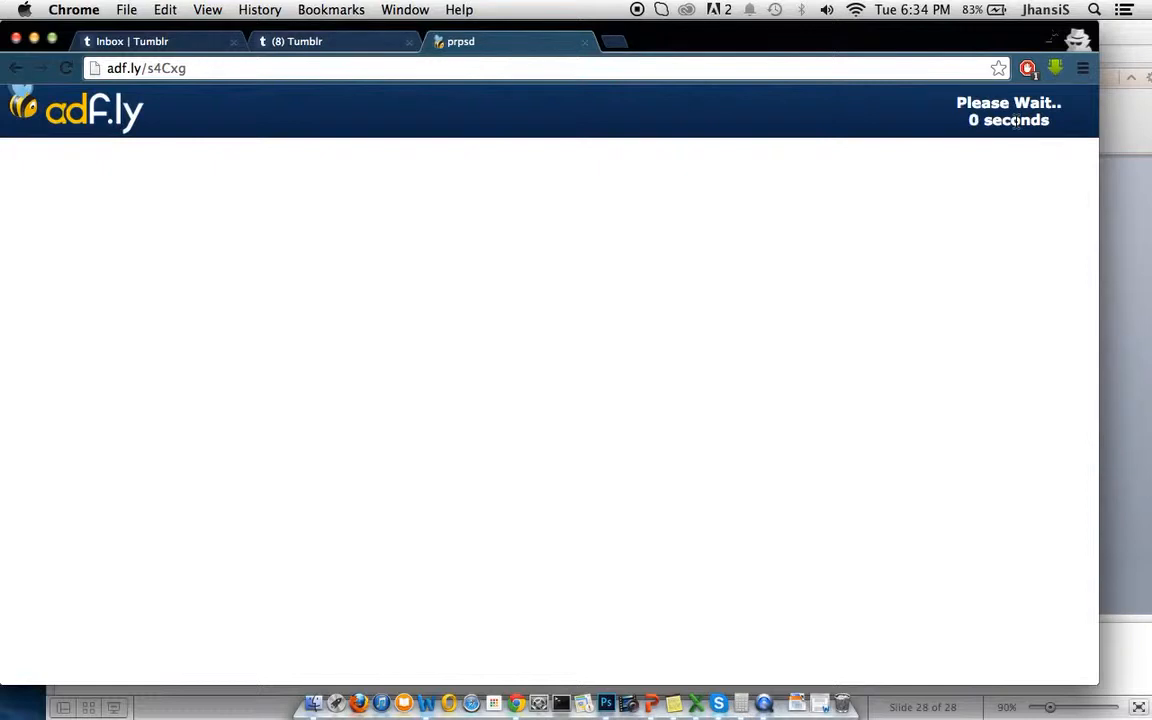
Skip the ad page, download prpsd.psd from MediaFire, open it in Photoshop and float its document in a separate window.
{"action": "left_click", "coordinate": [1013, 120]}
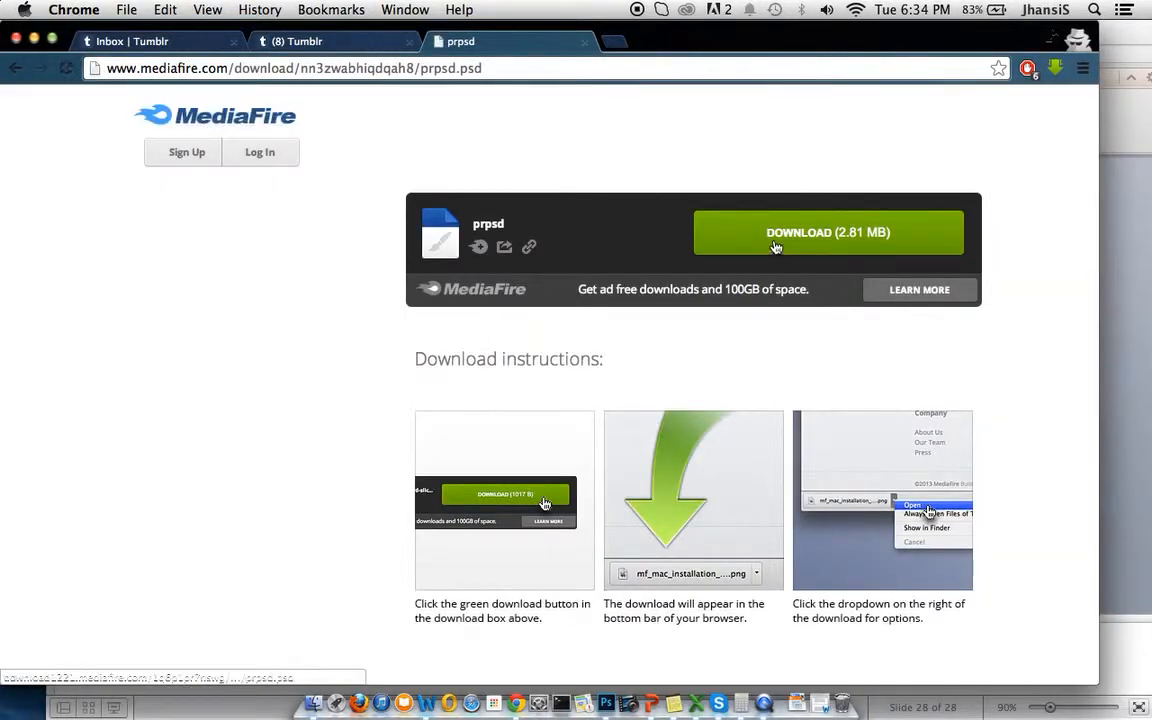
{"action": "left_click", "coordinate": [776, 247]}
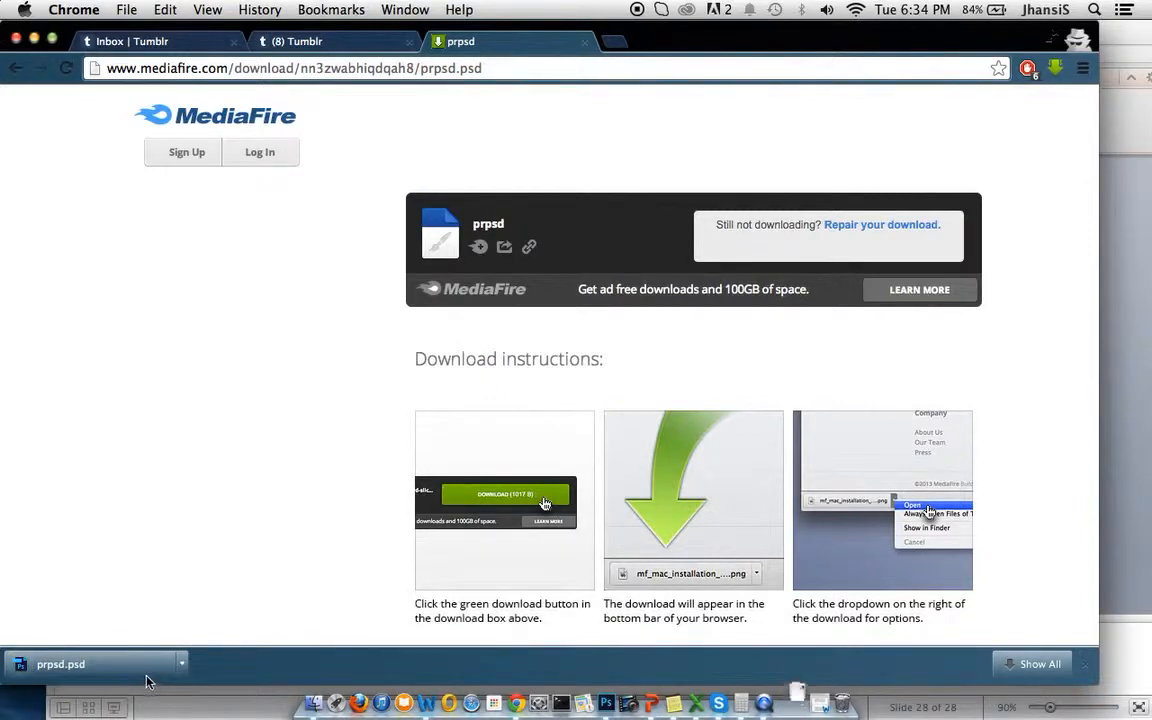
{"action": "left_click", "coordinate": [143, 675]}
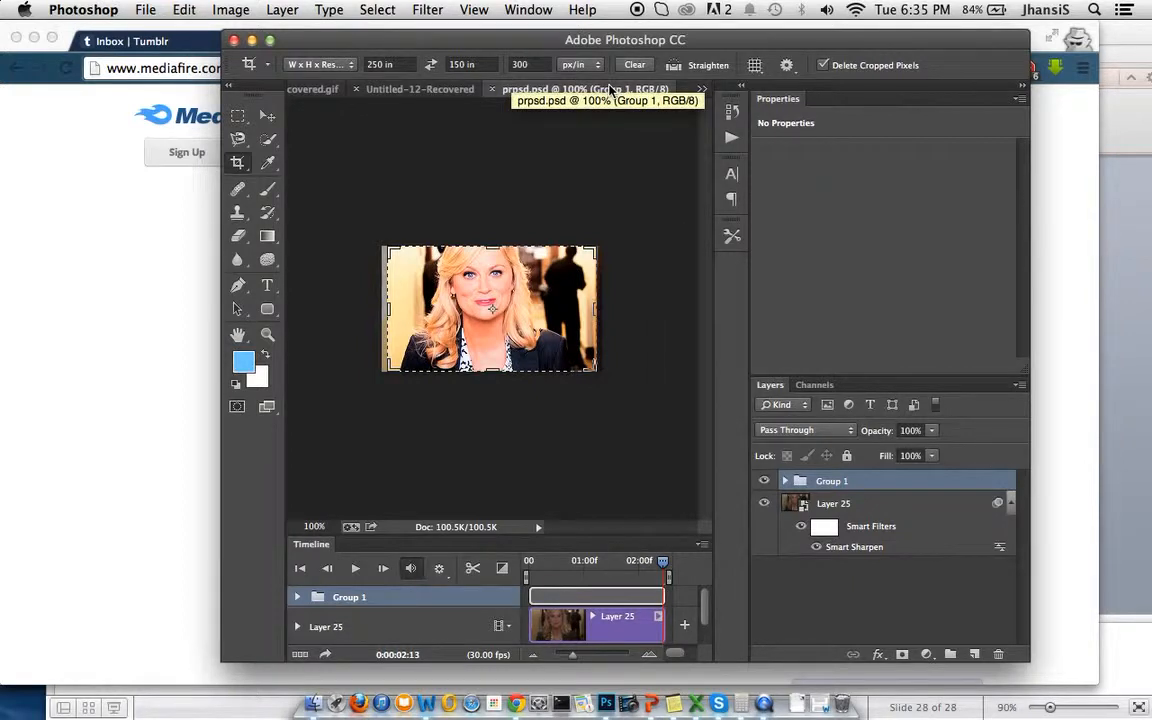
{"action": "left_click_drag", "start_coordinate": [610, 90], "coordinate": [145, 218]}
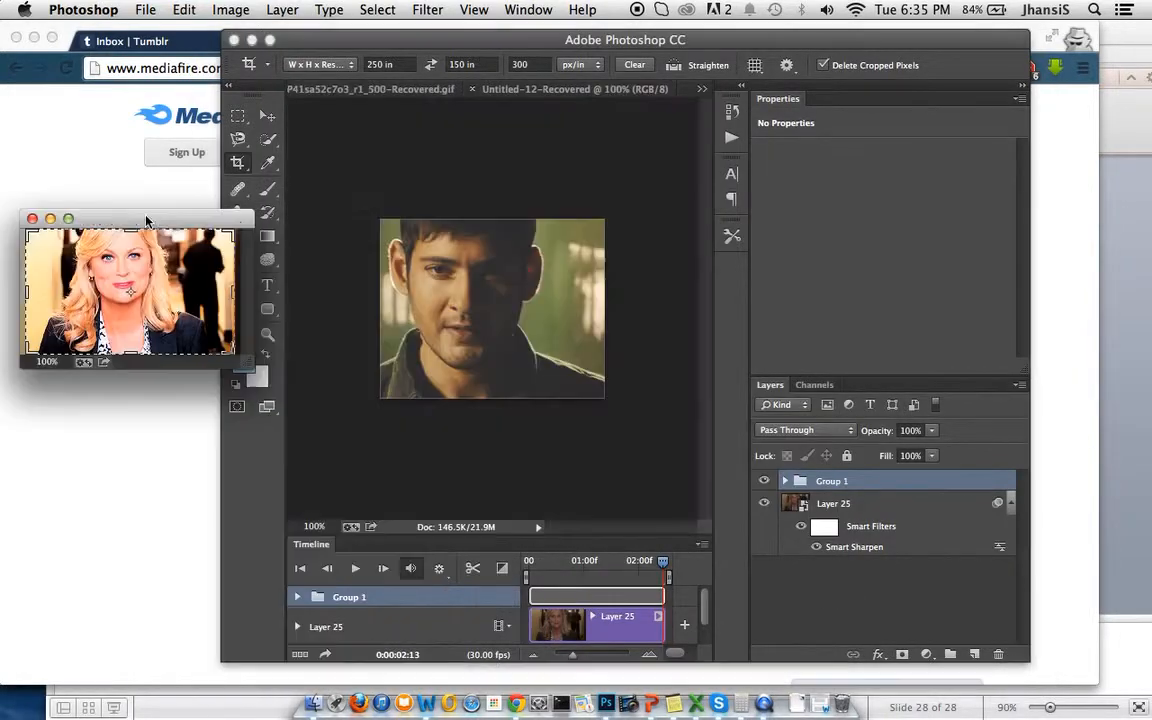
Expand Group 1, select its adjustment layers from Selective Color 2 through Curves 1, and create a new group inside it.
{"action": "left_click", "coordinate": [786, 481]}
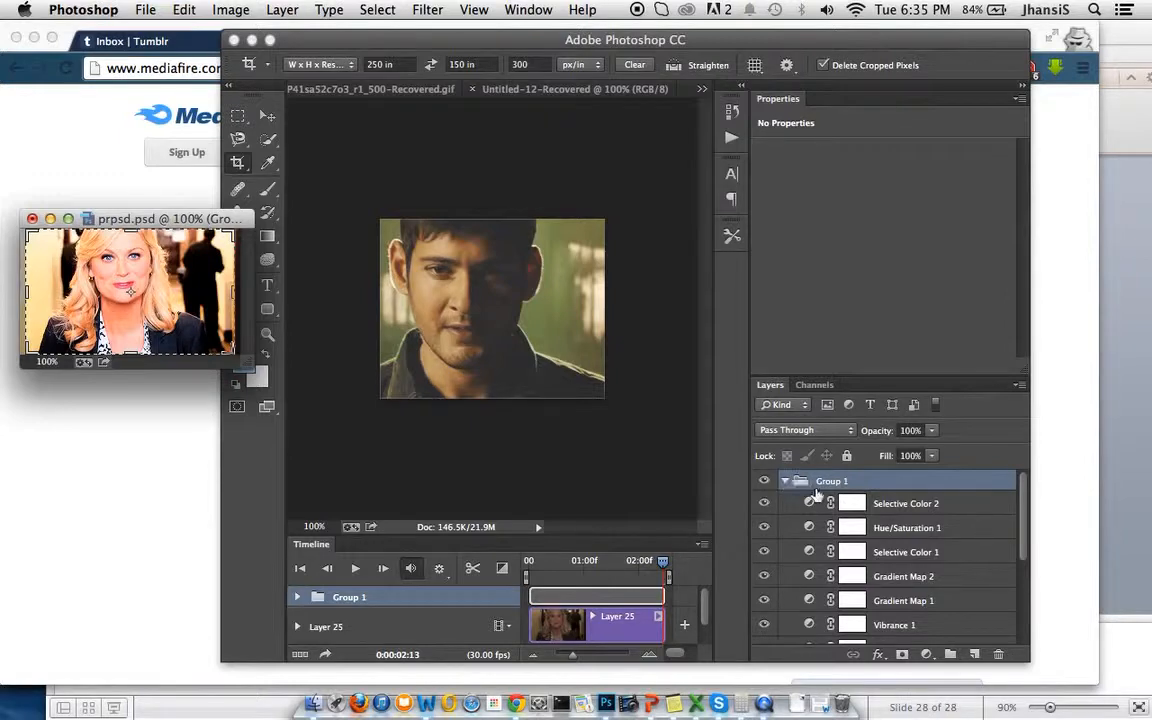
{"action": "scroll", "coordinate": [815, 495], "scroll_direction": "down", "scroll_amount": 3}
{"action": "scroll", "coordinate": [815, 495], "scroll_direction": "up", "scroll_amount": 3}
{"action": "left_click", "coordinate": [888, 513]}
{"action": "scroll", "coordinate": [888, 513], "scroll_direction": "down", "scroll_amount": 4}
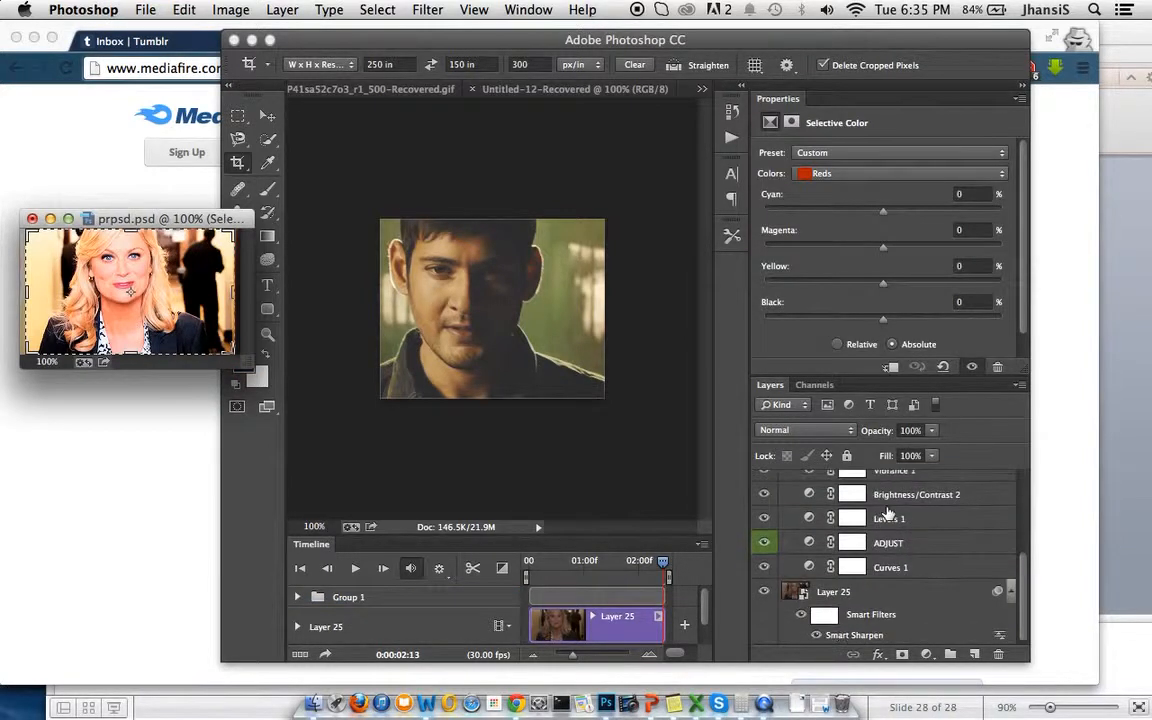
{"action": "left_click", "coordinate": [877, 568], "text": "shift"}
{"action": "scroll", "coordinate": [877, 572], "scroll_direction": "up", "scroll_amount": 4}
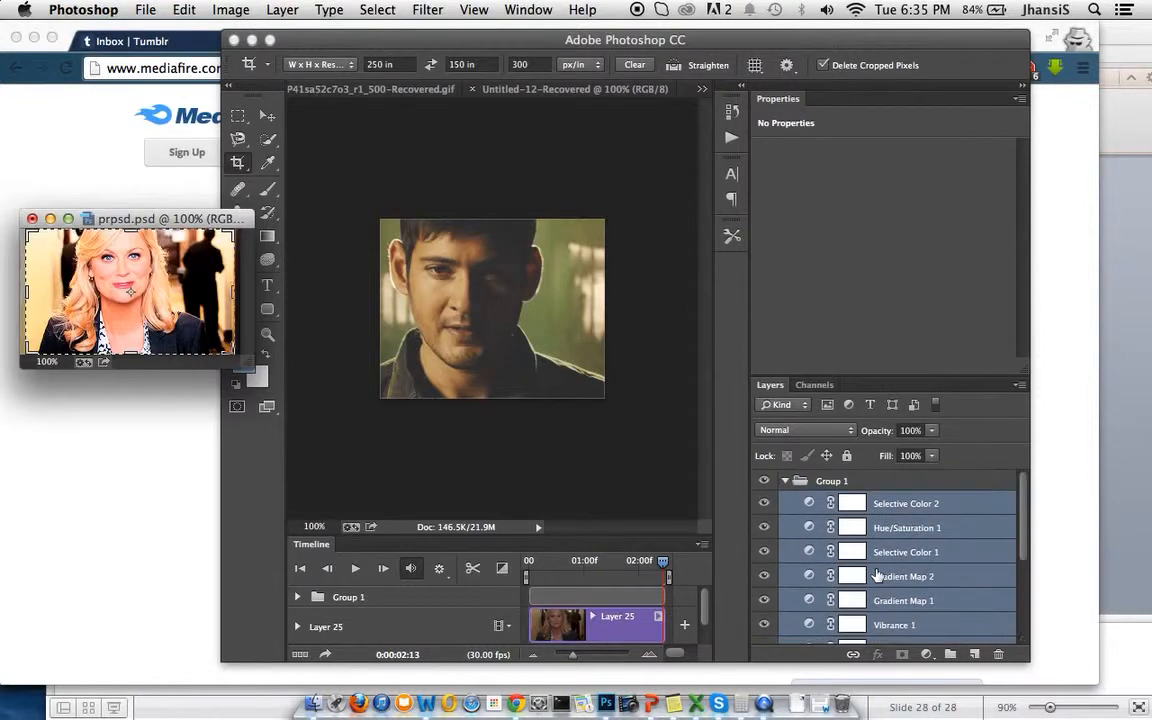
{"action": "left_click", "coordinate": [949, 656]}
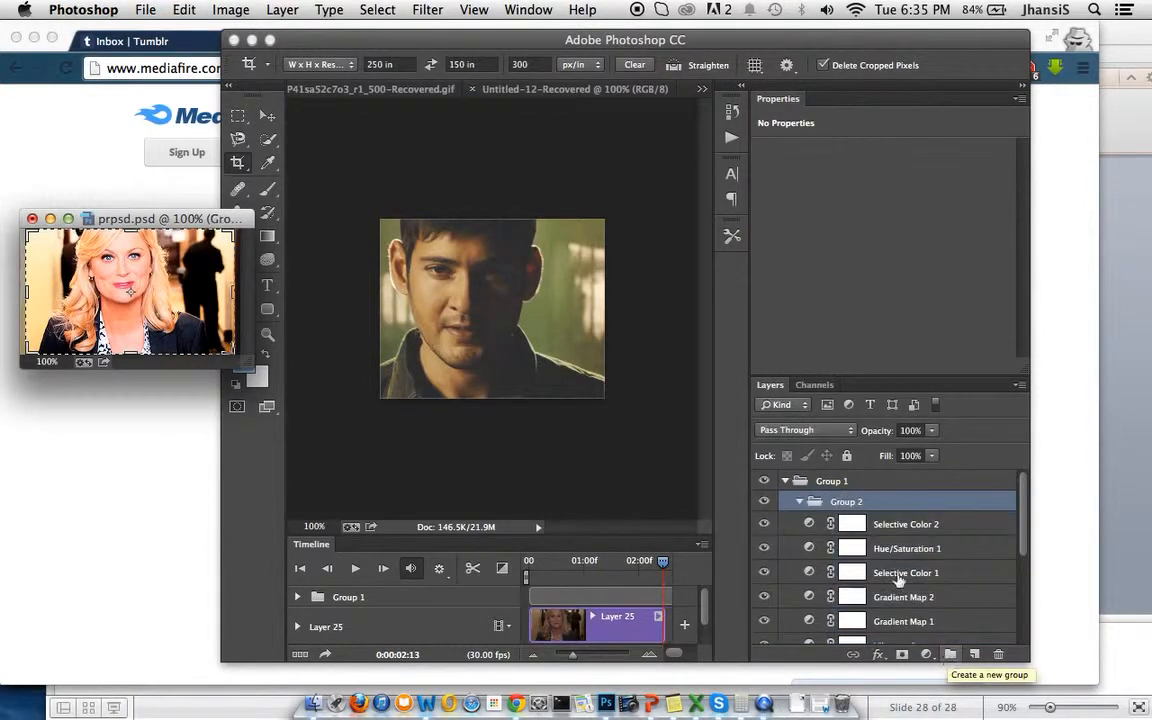
Move all adjustment layers from Selective Color 2 through Curves 1 into Group 2.
{"action": "left_click", "coordinate": [800, 502]}
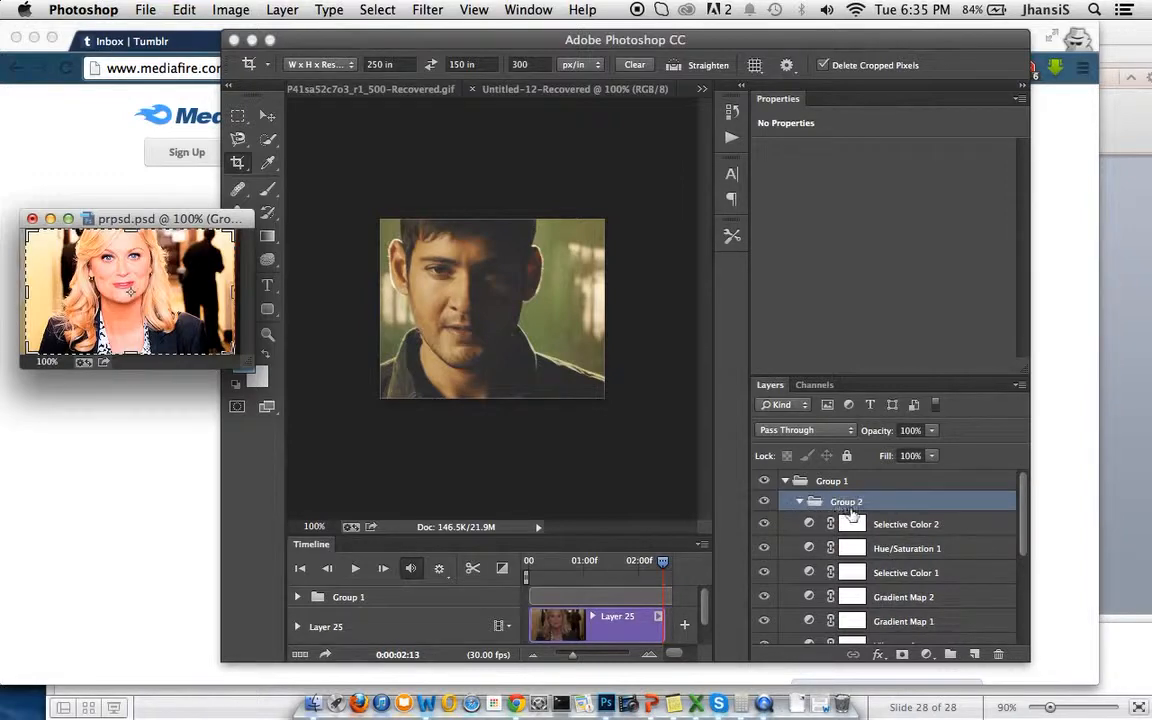
{"action": "left_click", "coordinate": [800, 501]}
{"action": "left_click", "coordinate": [893, 531]}
{"action": "scroll", "coordinate": [894, 533], "scroll_direction": "down", "scroll_amount": 10}
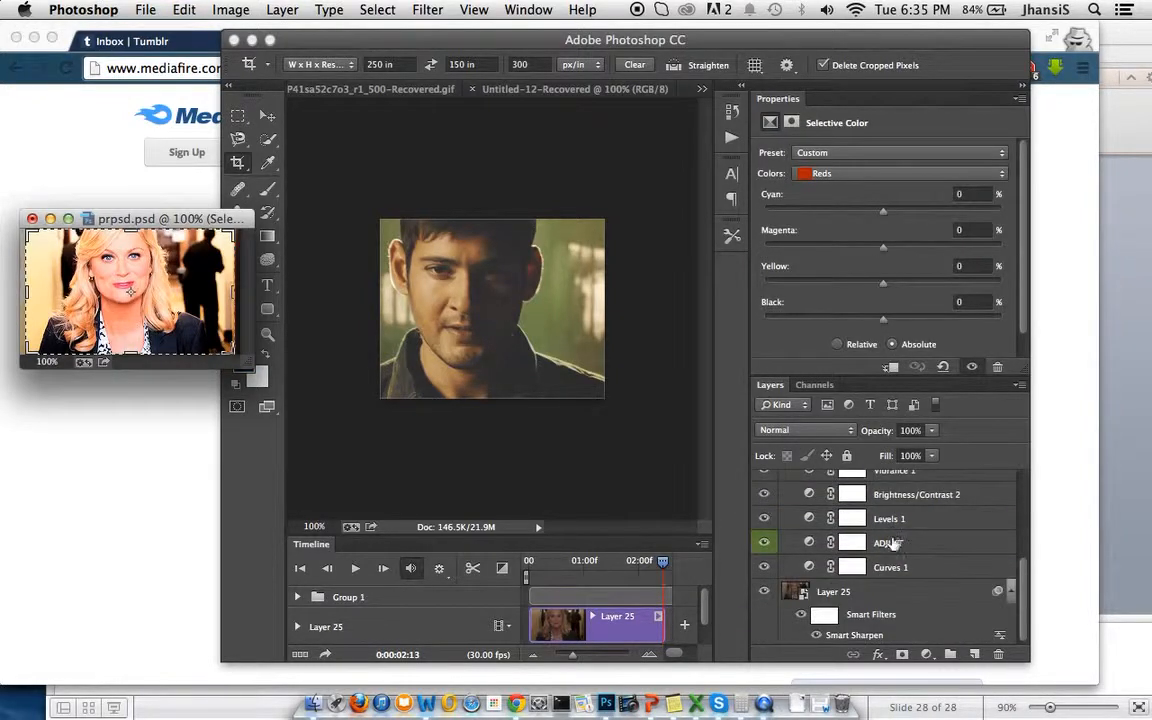
{"action": "left_click", "coordinate": [886, 566], "text": "shift"}
{"action": "scroll", "coordinate": [885, 566], "scroll_direction": "up", "scroll_amount": 10}
{"action": "left_click_drag", "start_coordinate": [885, 566], "coordinate": [850, 505]}
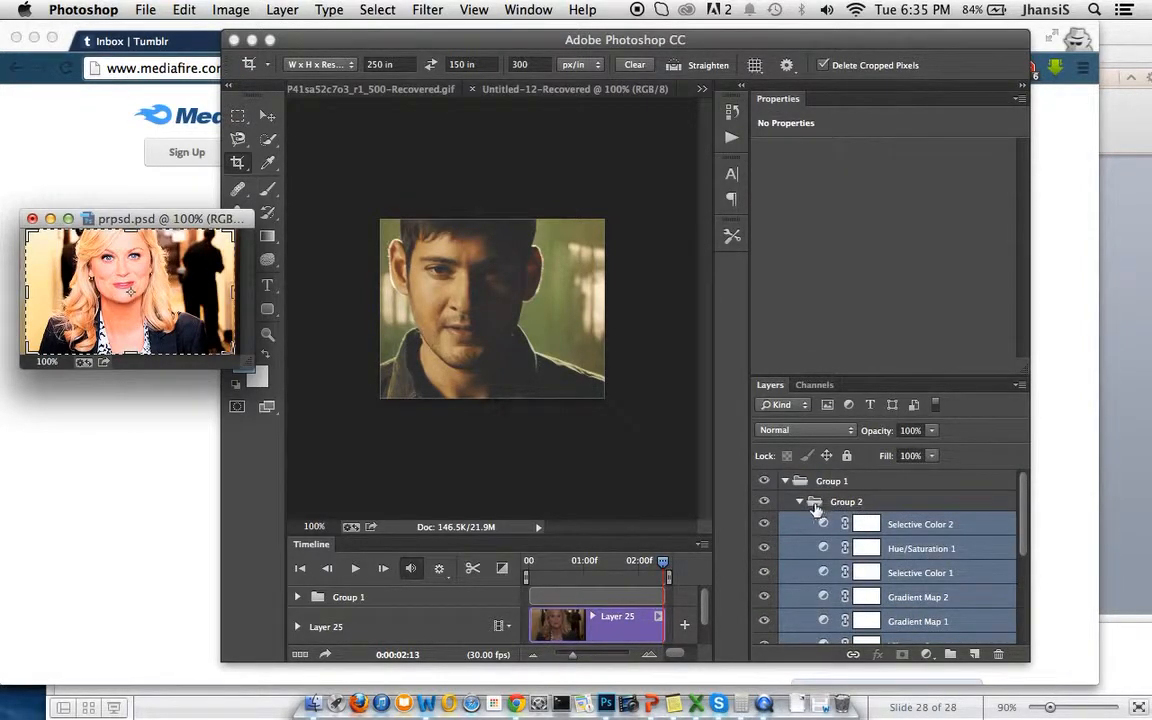
{"action": "left_click", "coordinate": [815, 503]}
{"action": "left_click", "coordinate": [800, 502]}
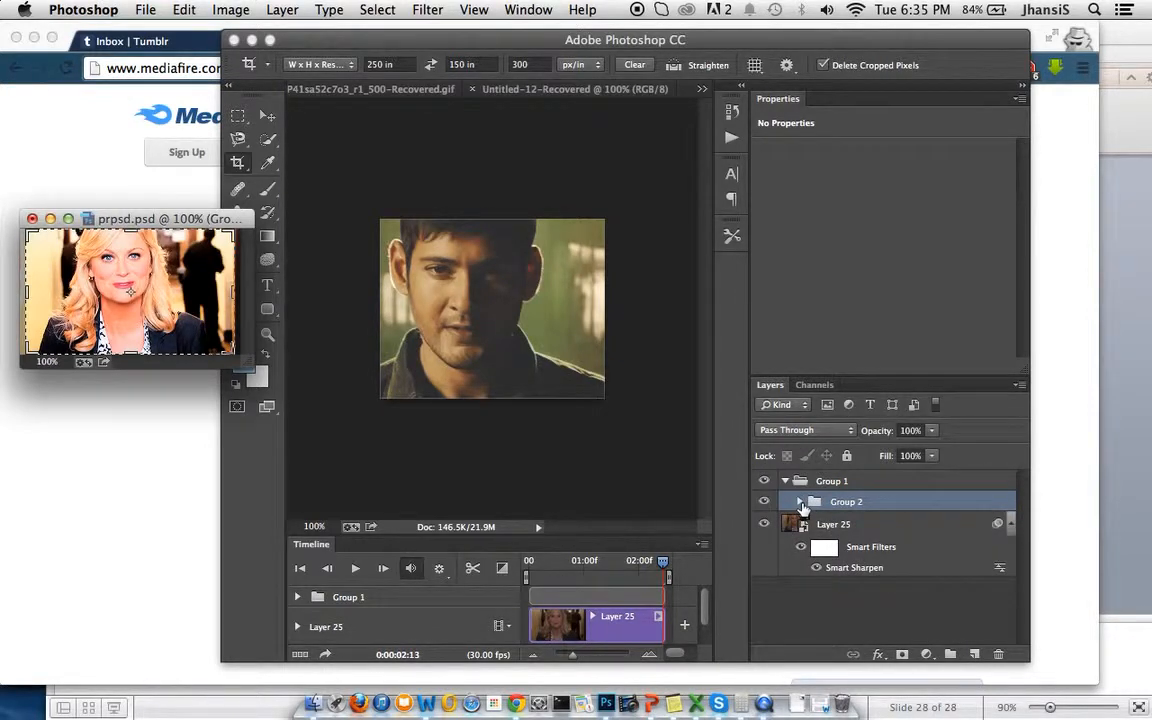
{"action": "left_click", "coordinate": [800, 503]}
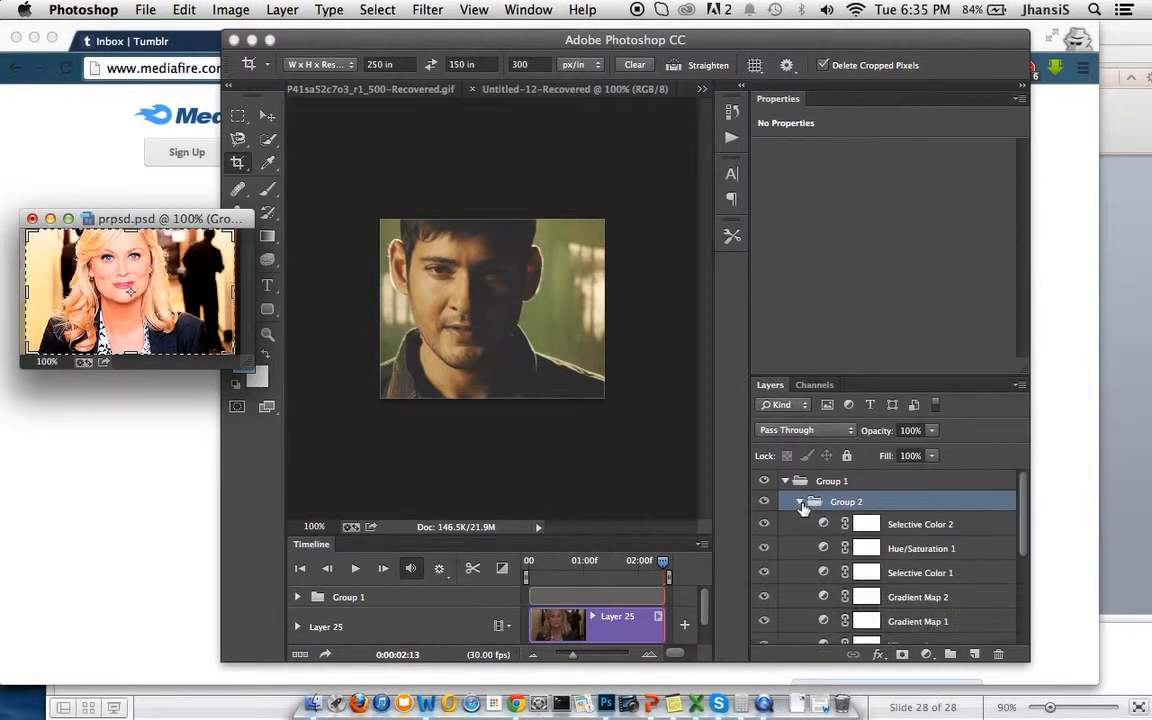
{"action": "left_click", "coordinate": [636, 92]}
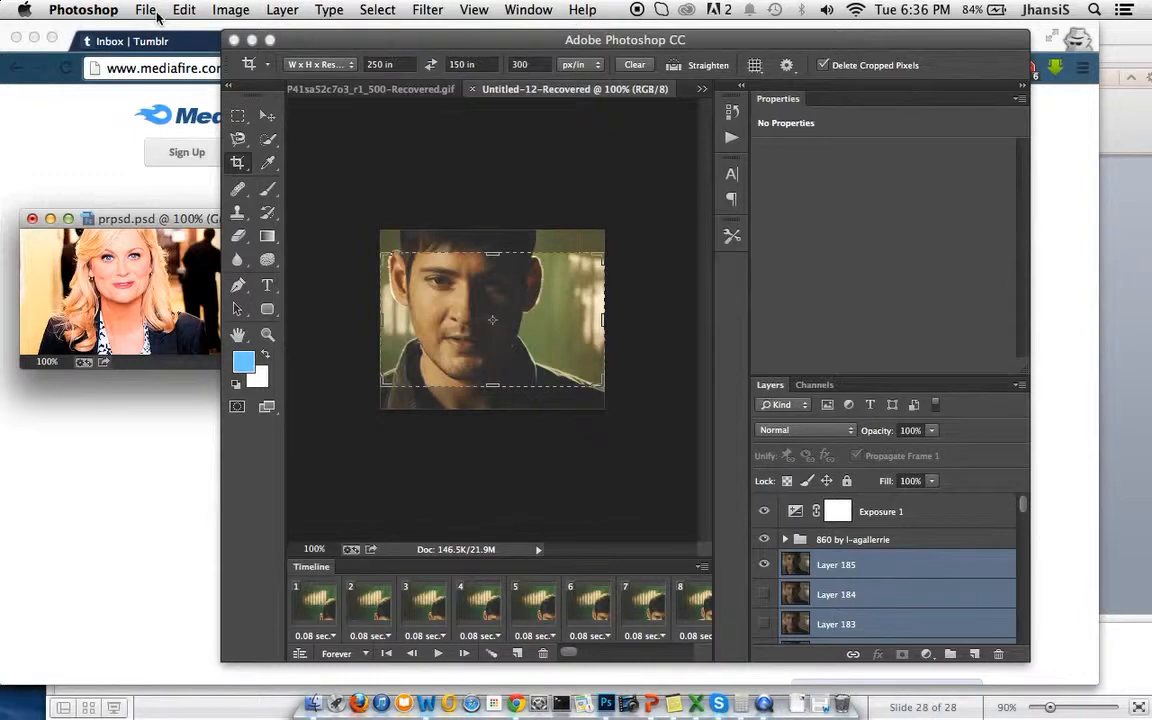
{"action": "left_click", "coordinate": [1080, 205]}
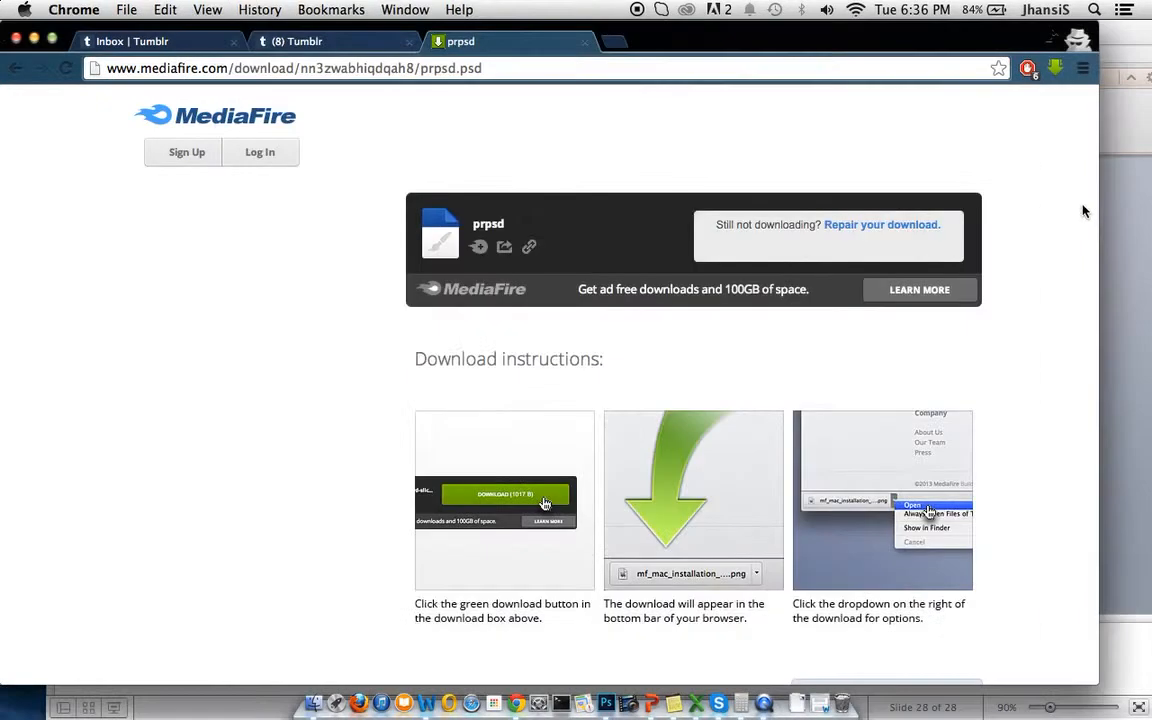
{"action": "left_click", "coordinate": [1056, 72]}
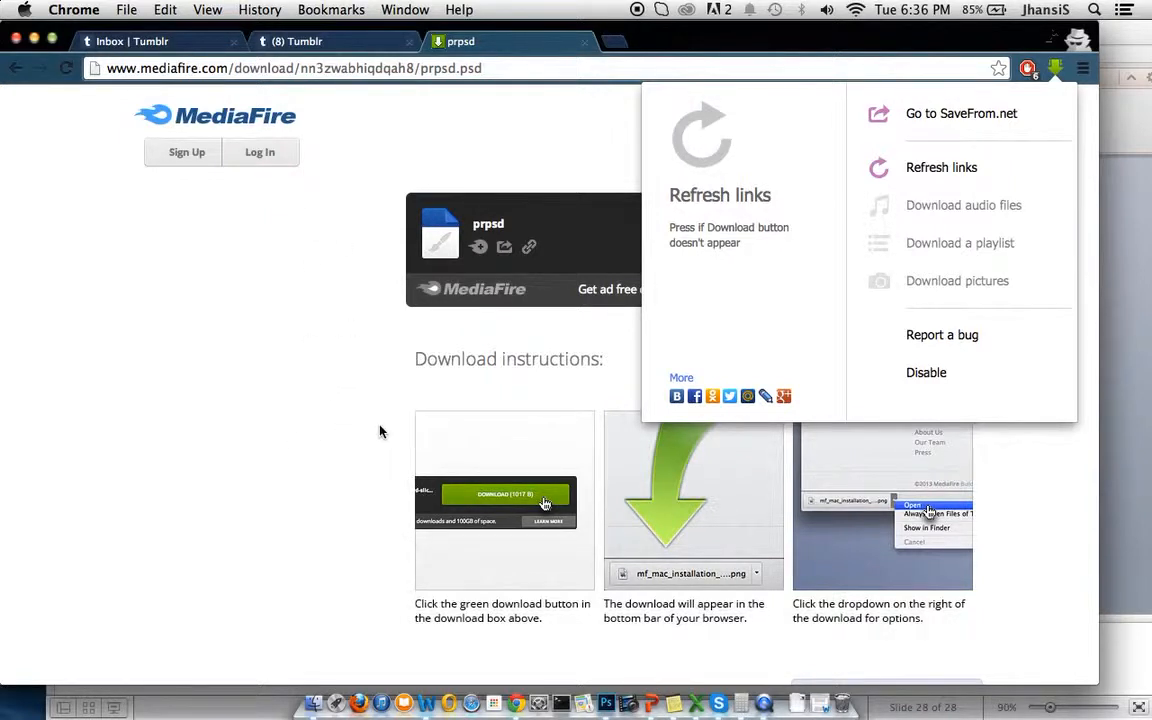
{"action": "left_click", "coordinate": [607, 706]}
Open the MP4 video from the how to folder for importing video frames to layers.
{"action": "left_click", "coordinate": [585, 90]}
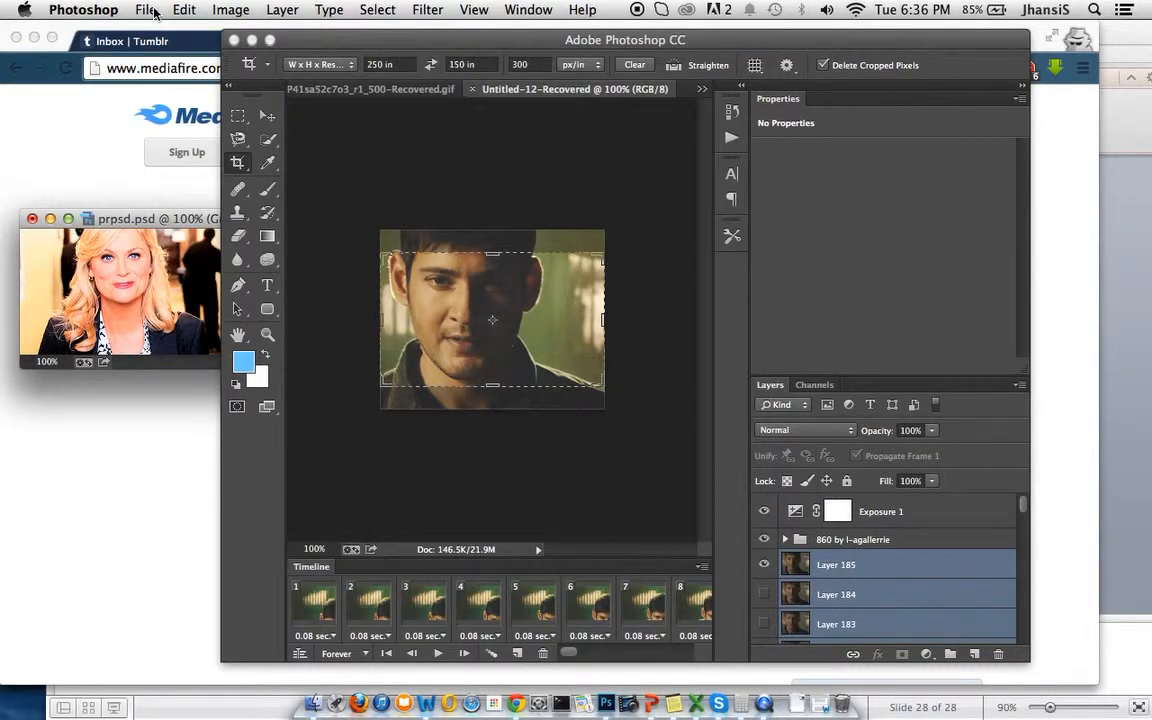
{"action": "left_click", "coordinate": [145, 9]}
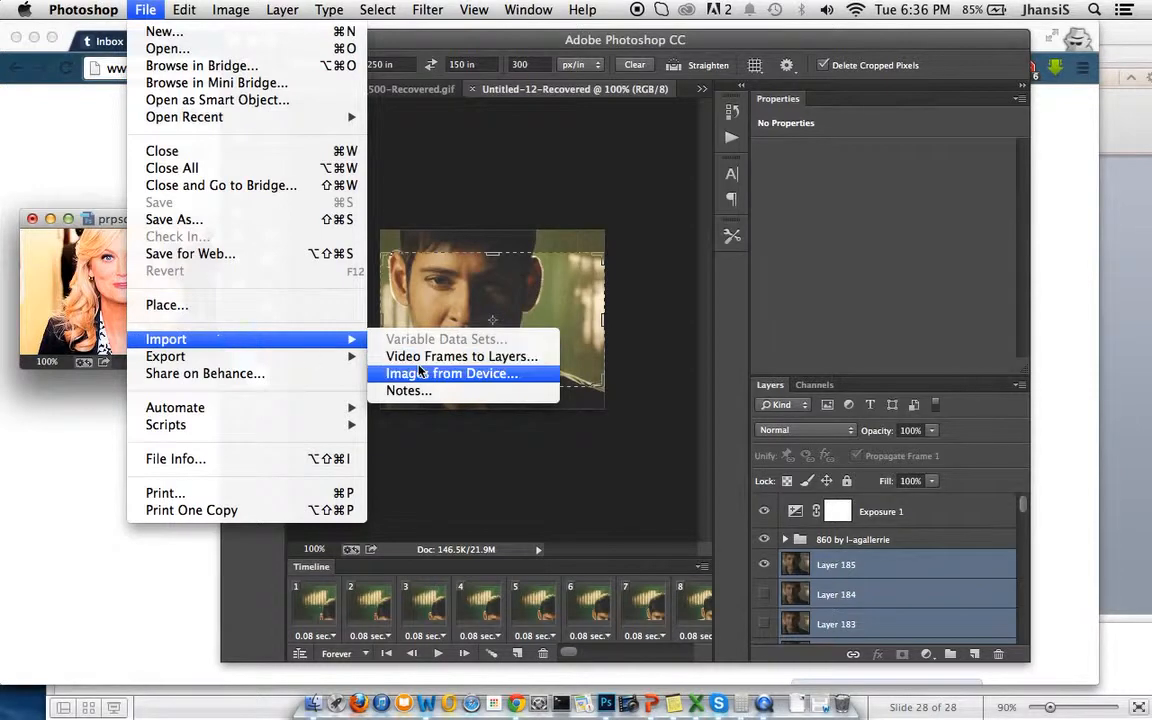
{"action": "left_click", "coordinate": [430, 355]}
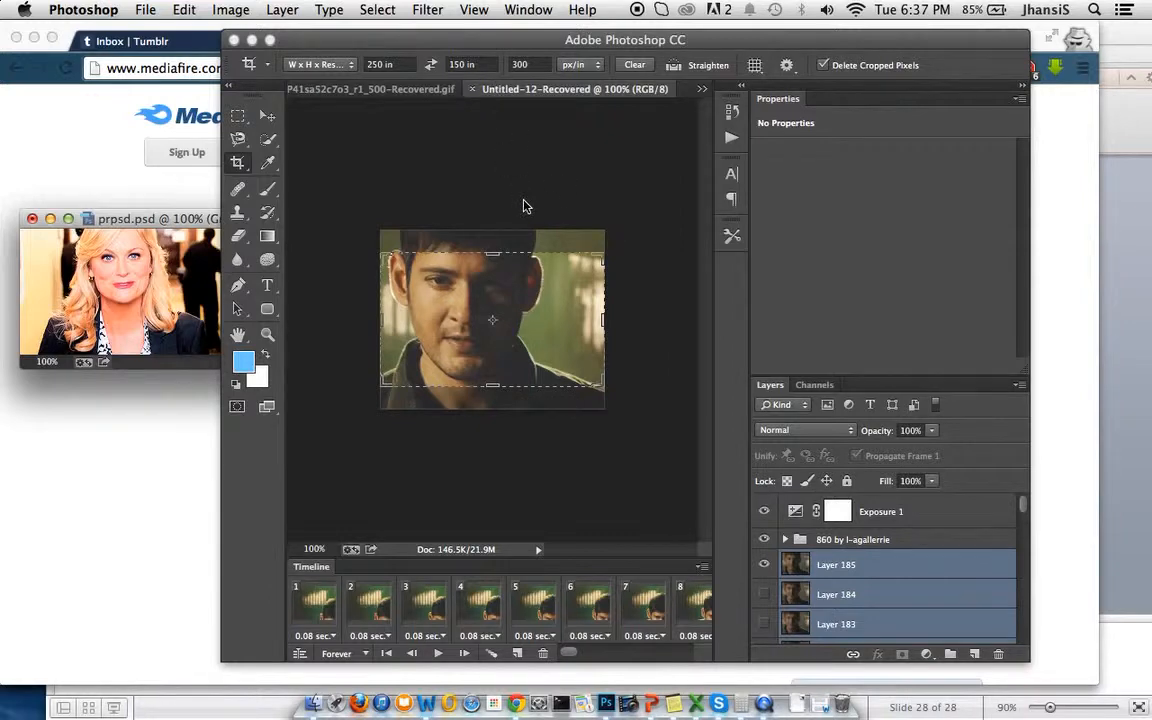
{"action": "key", "text": "super+shift+i"}
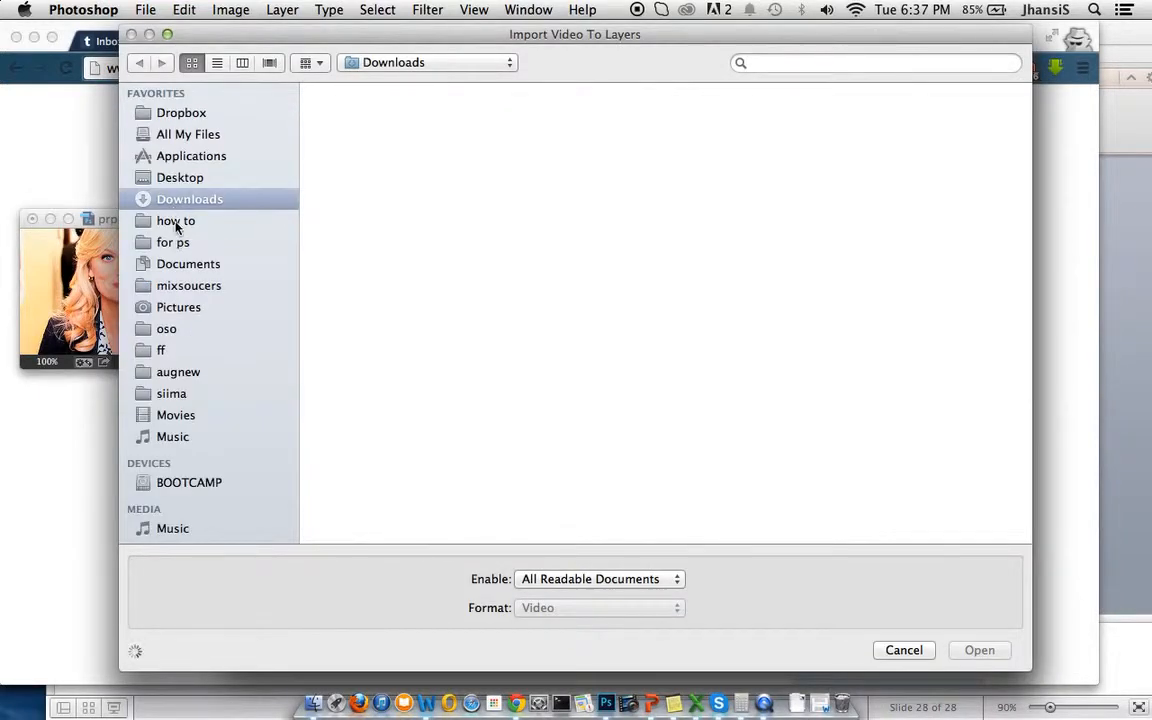
{"action": "left_click", "coordinate": [175, 222]}
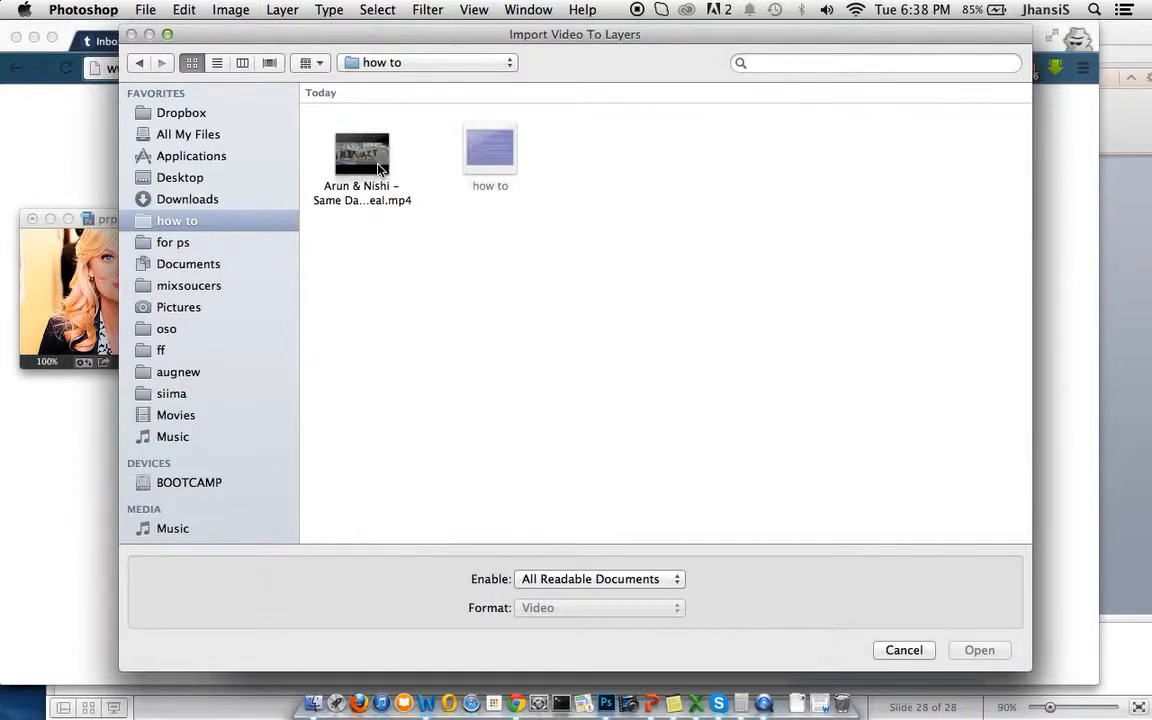
{"action": "left_click", "coordinate": [380, 170]}
{"action": "left_click", "coordinate": [980, 650]}
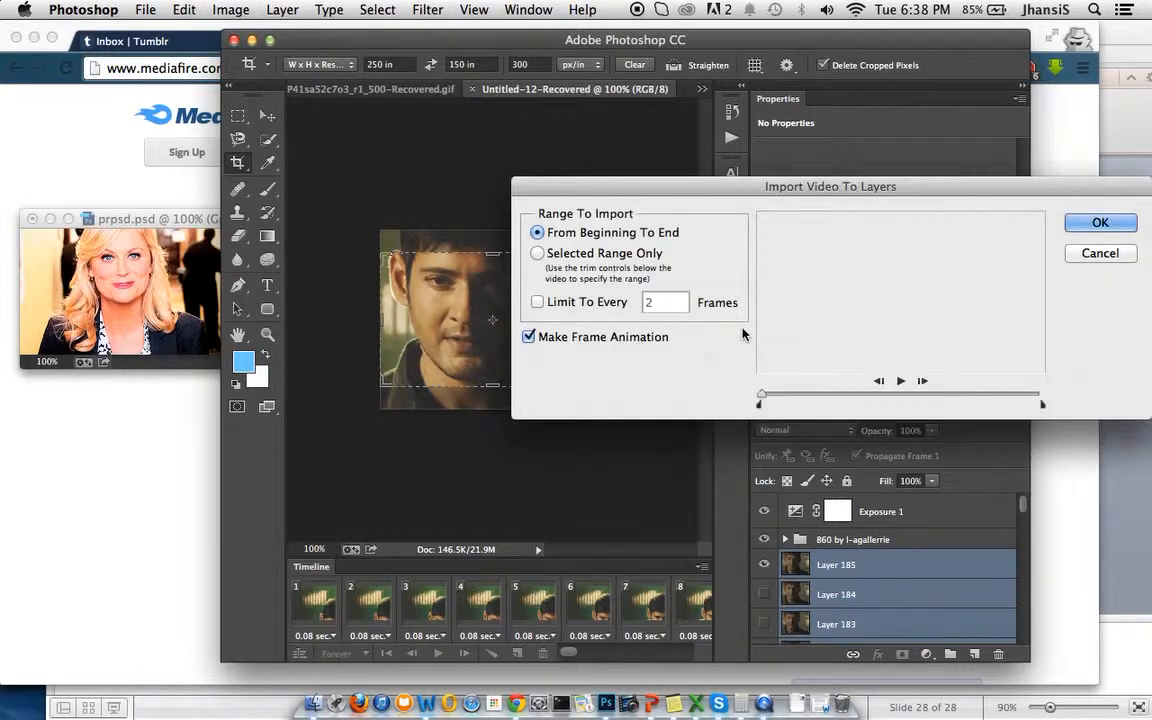
Trim the import range to a short section near the video's beginning and import it as a frame animation.
{"action": "left_click_drag", "start_coordinate": [942, 194], "coordinate": [721, 180]}
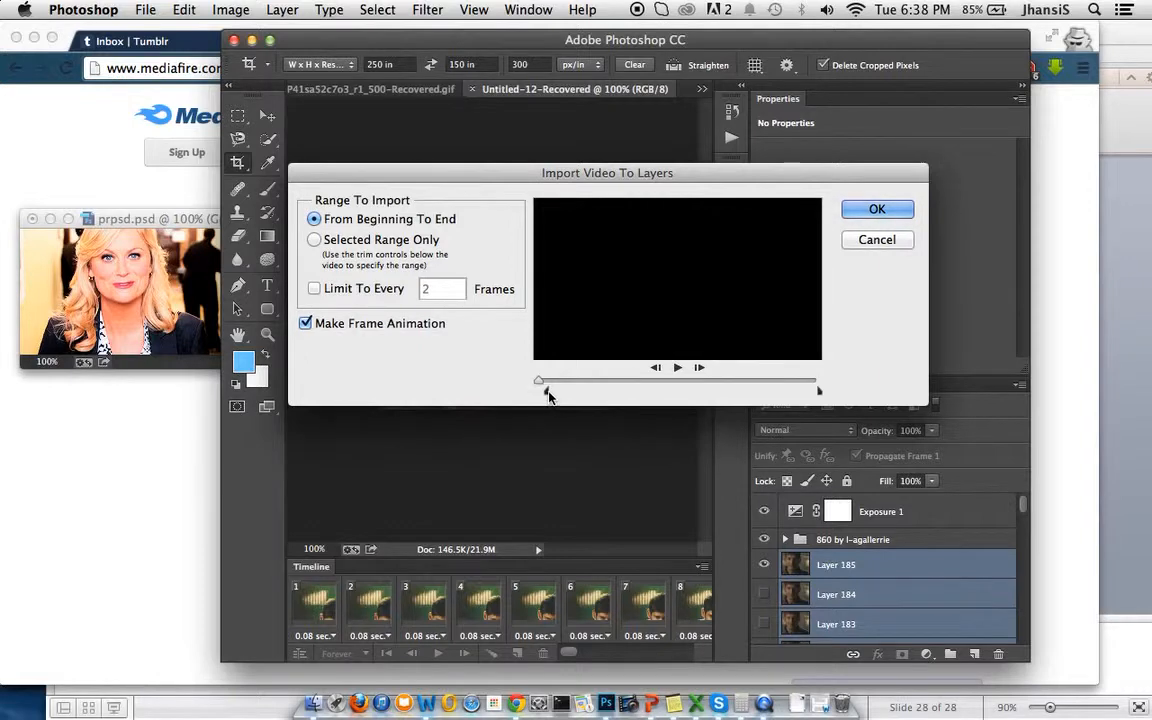
{"action": "left_click_drag", "start_coordinate": [548, 396], "coordinate": [563, 396]}
{"action": "left_click_drag", "start_coordinate": [811, 396], "coordinate": [567, 395]}
{"action": "left_click", "coordinate": [855, 211]}
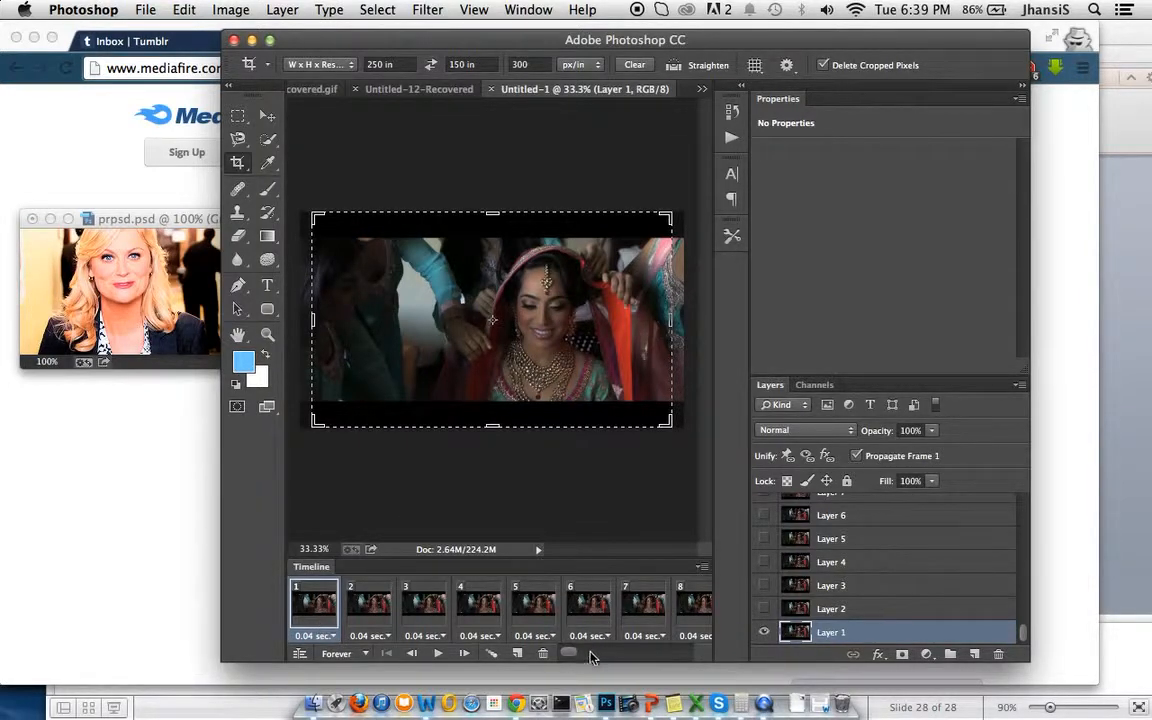
Delete frames 1 to 16, the dark opening scene, from the animation timeline.
{"action": "left_click_drag", "start_coordinate": [590, 659], "coordinate": [607, 656]}
{"action": "left_click", "coordinate": [303, 600]}
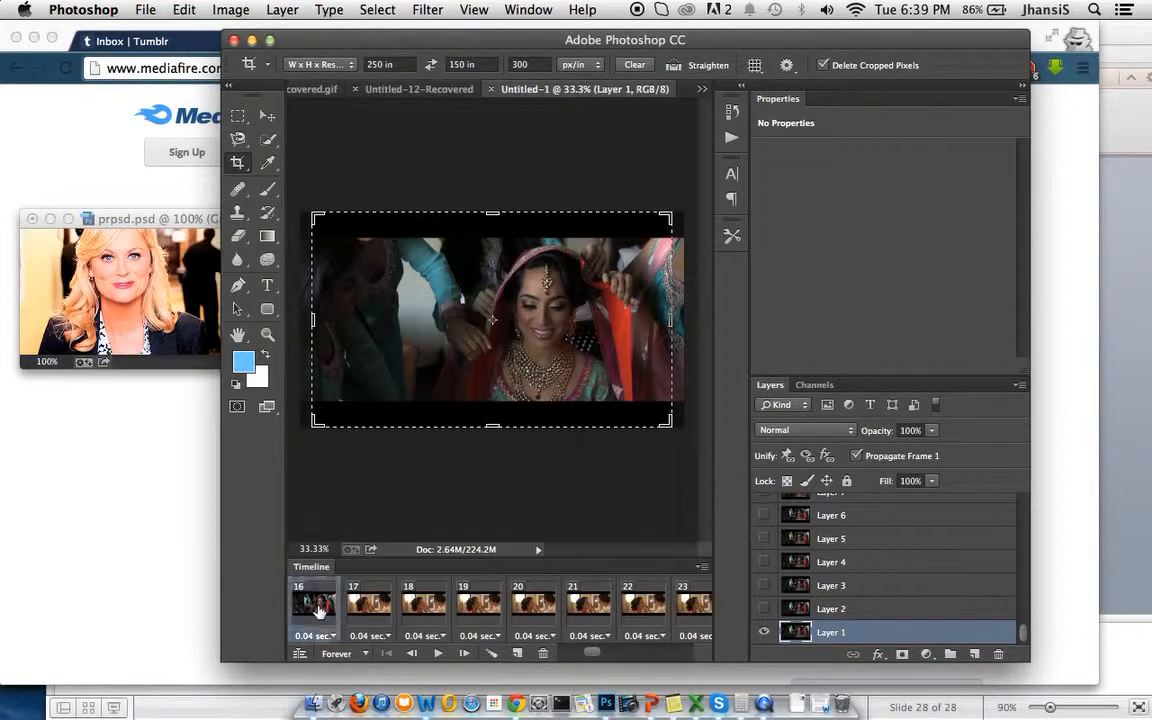
{"action": "left_click", "coordinate": [545, 655]}
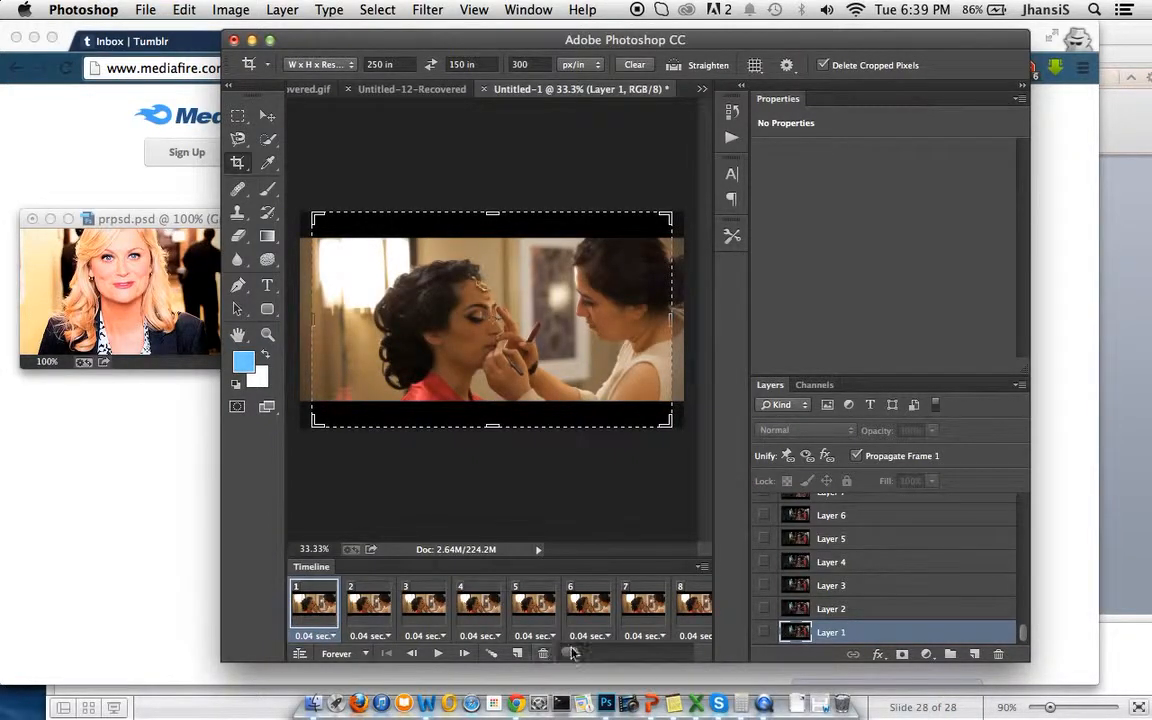
Delete frames 61 to 70, which belong to the following scene, from the end of the animation timeline.
{"action": "left_click_drag", "start_coordinate": [570, 653], "coordinate": [669, 658]}
{"action": "left_click", "coordinate": [540, 615]}
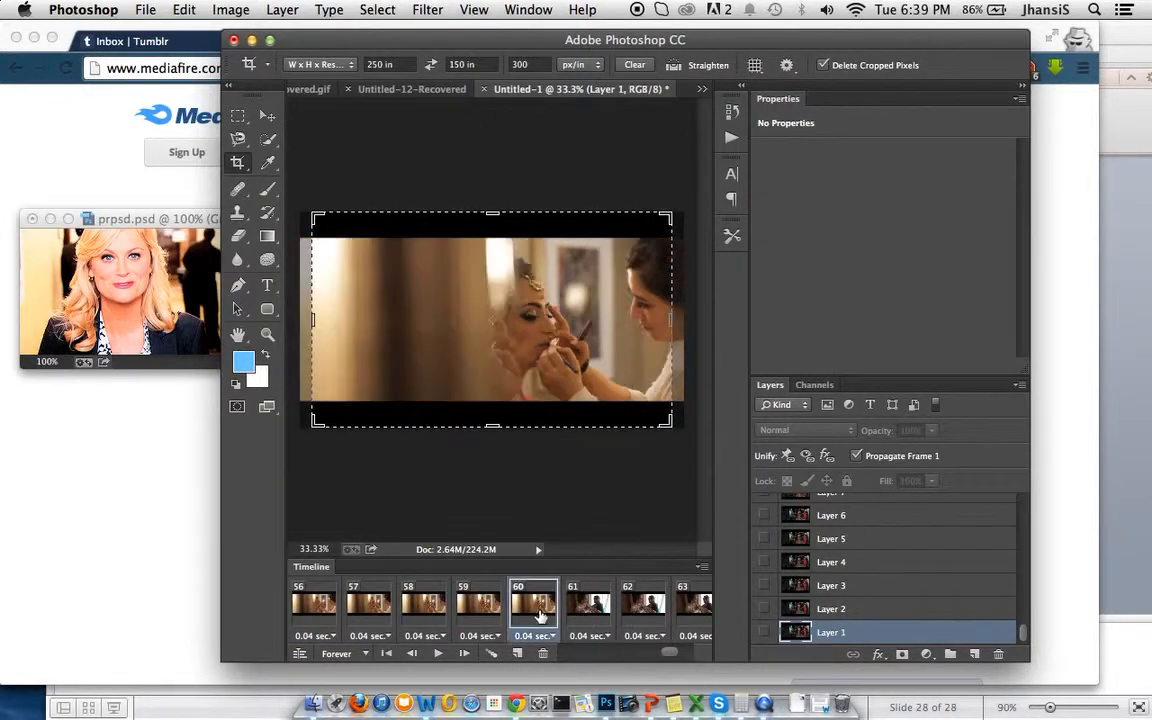
{"action": "left_click", "coordinate": [596, 620]}
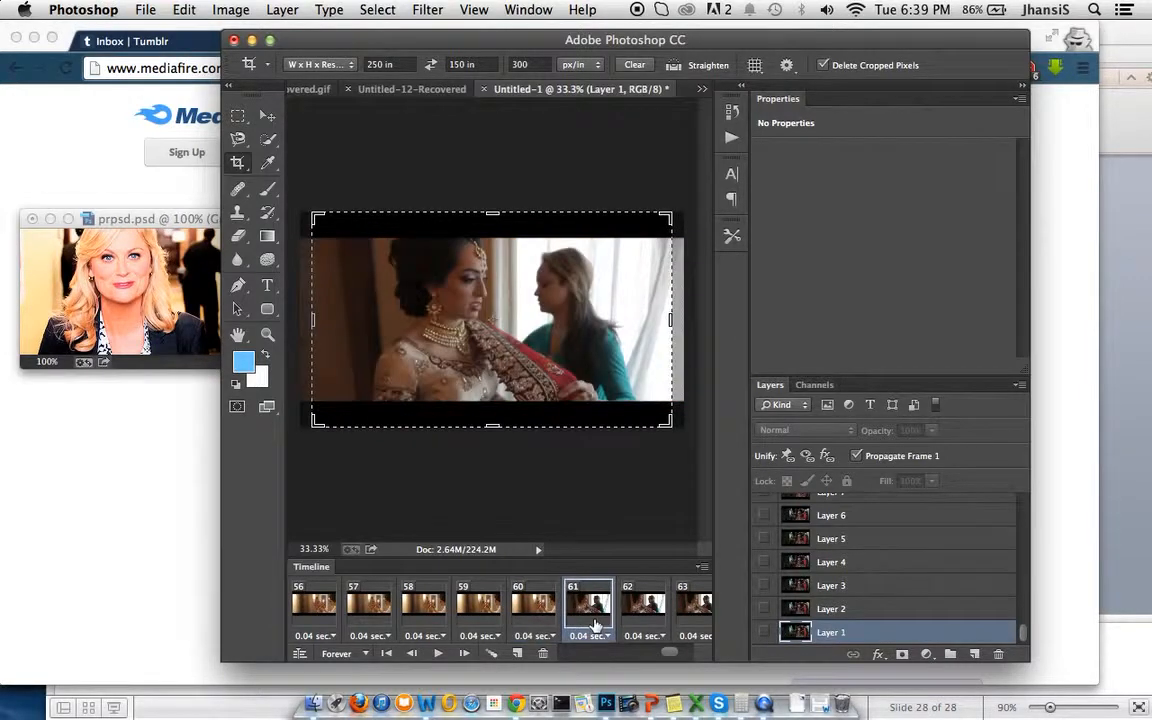
{"action": "left_click_drag", "start_coordinate": [668, 652], "coordinate": [683, 653]}
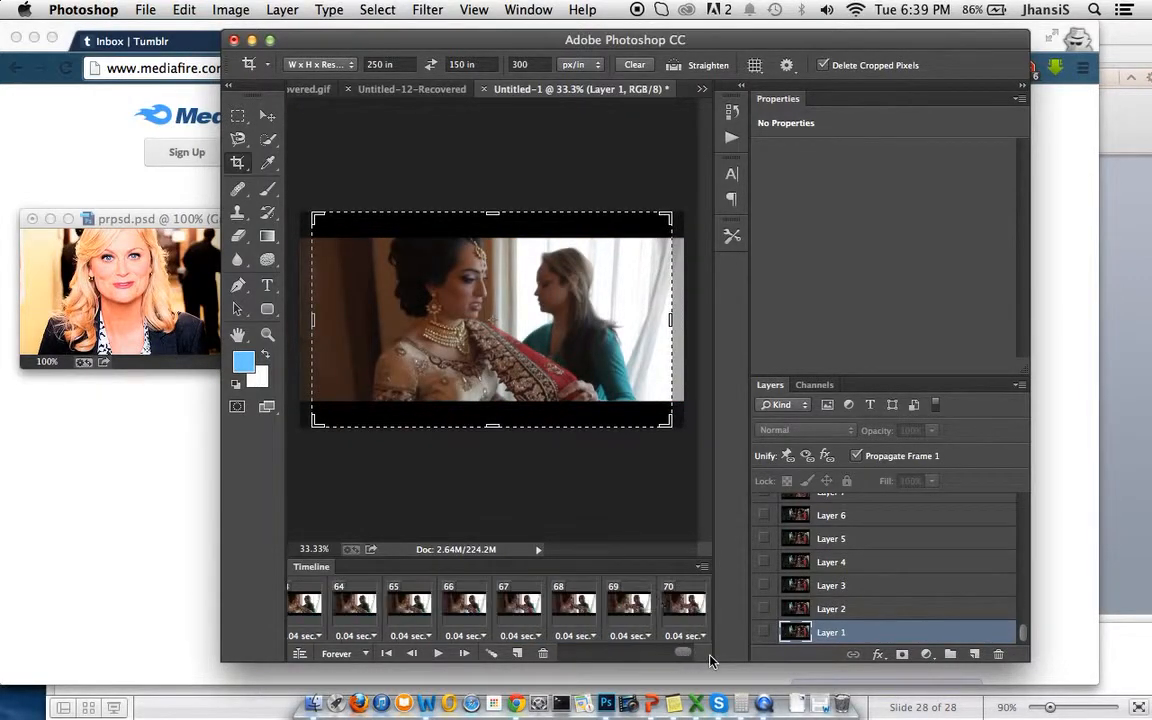
{"action": "left_click", "coordinate": [543, 653]}
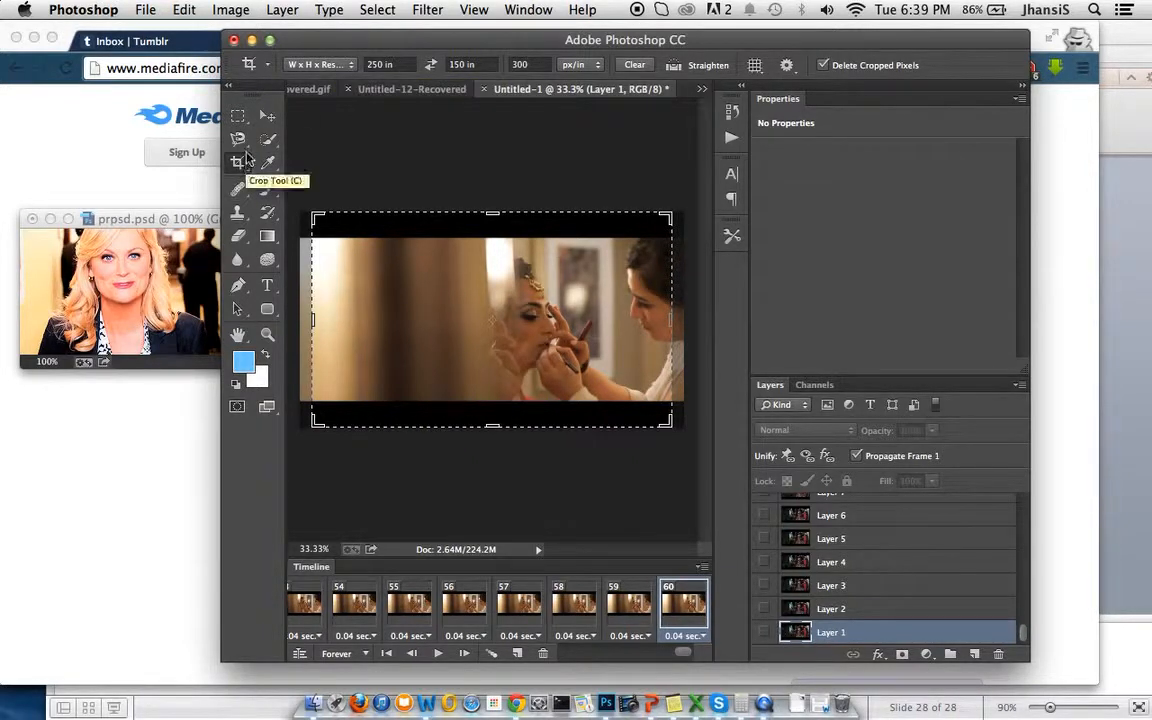
Try a 16:9 crop, shrinking the crop frame and shifting the picture inside it.
{"action": "left_click", "coordinate": [228, 85]}
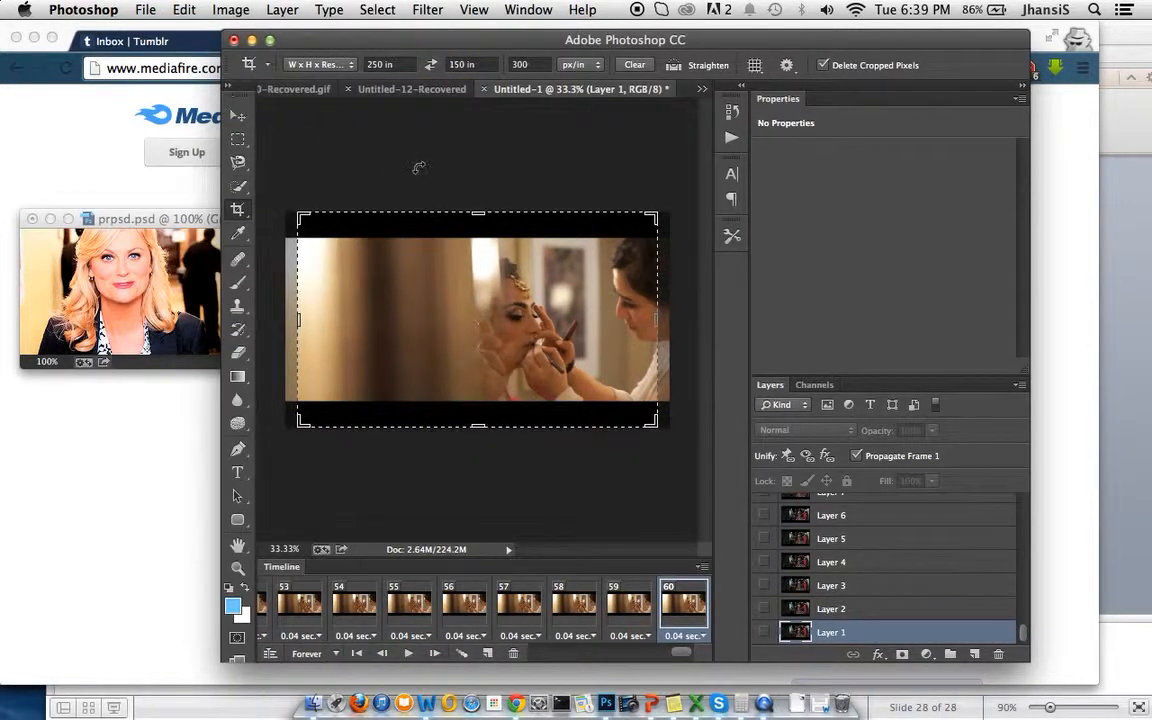
{"action": "left_click", "coordinate": [344, 68]}
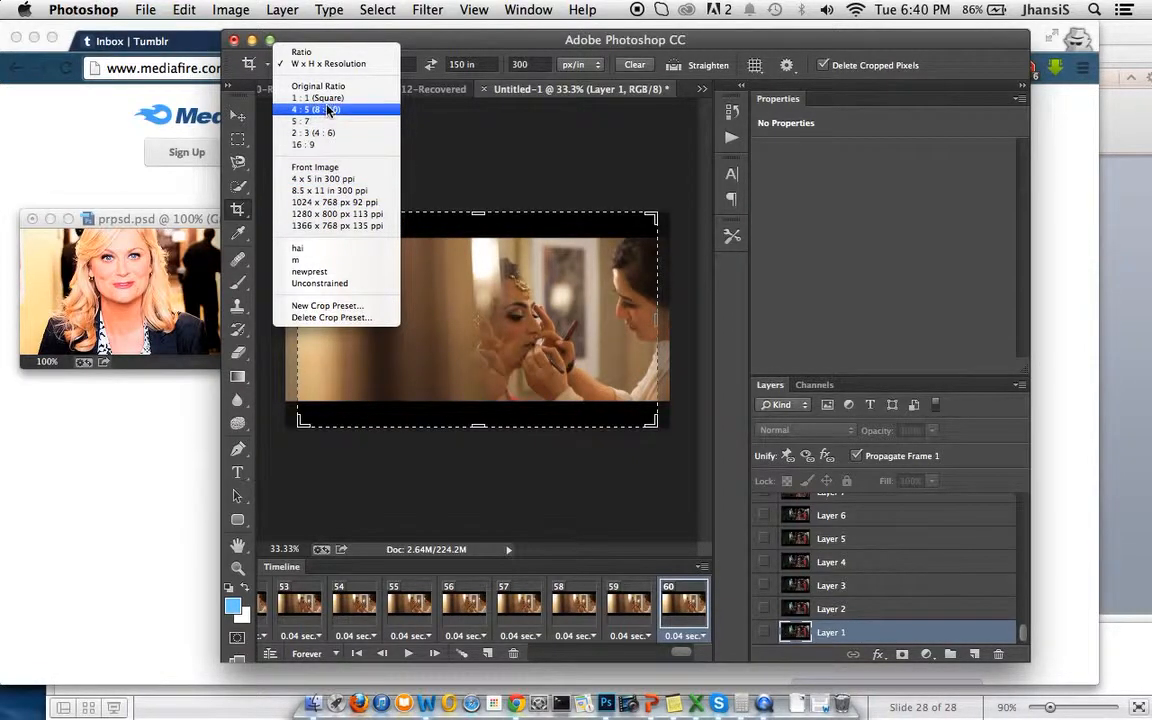
{"action": "left_click", "coordinate": [335, 146]}
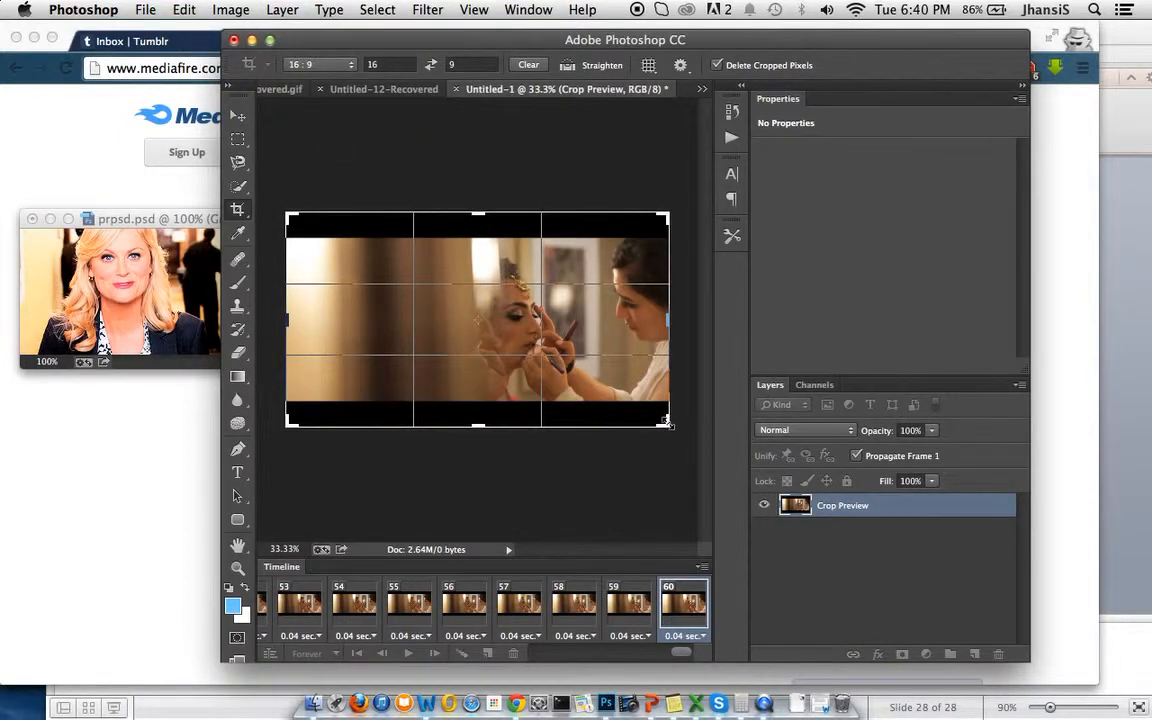
{"action": "left_click_drag", "start_coordinate": [669, 424], "coordinate": [632, 405]}
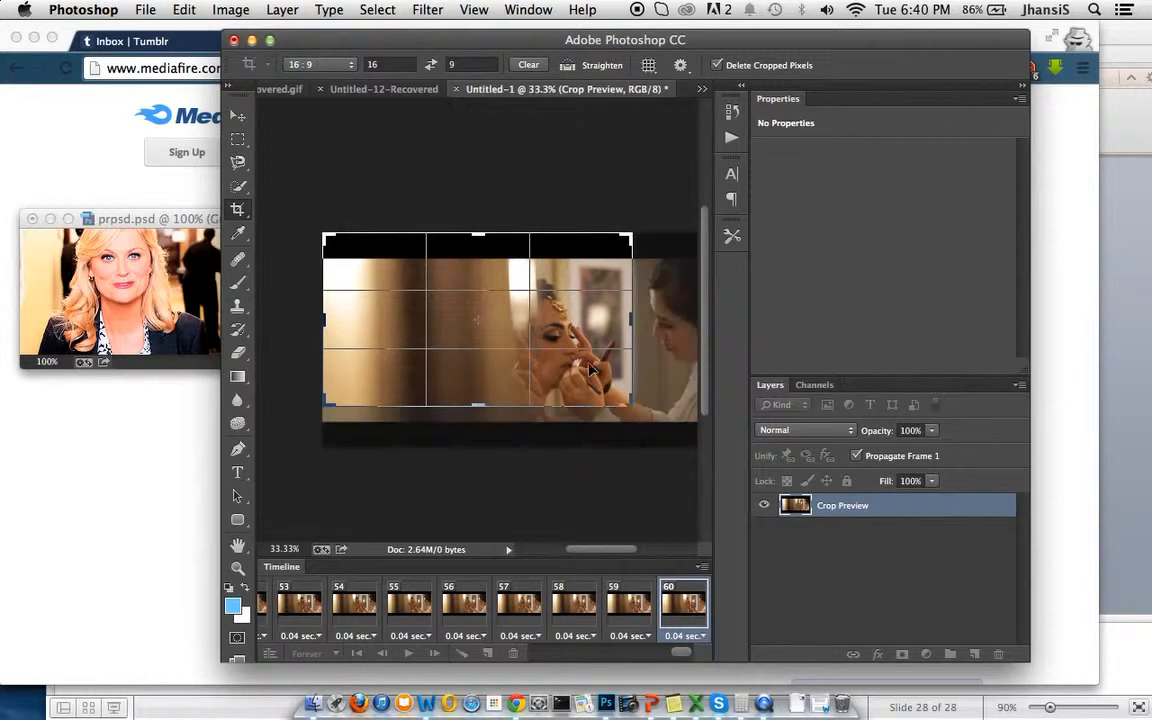
{"action": "left_click_drag", "start_coordinate": [591, 370], "coordinate": [563, 342]}
Set the crop aspect ratio to 250 by 100 and shift the picture slightly within the crop frame.
{"action": "left_click", "coordinate": [369, 64]}
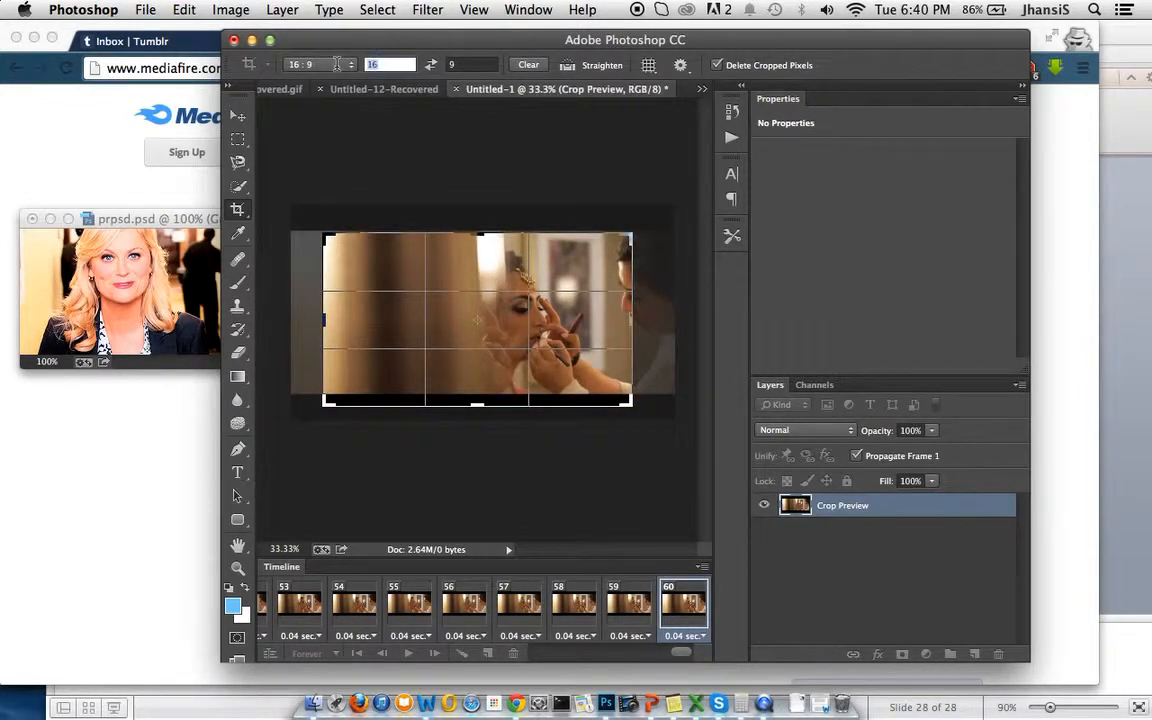
{"action": "type", "text": "250"}
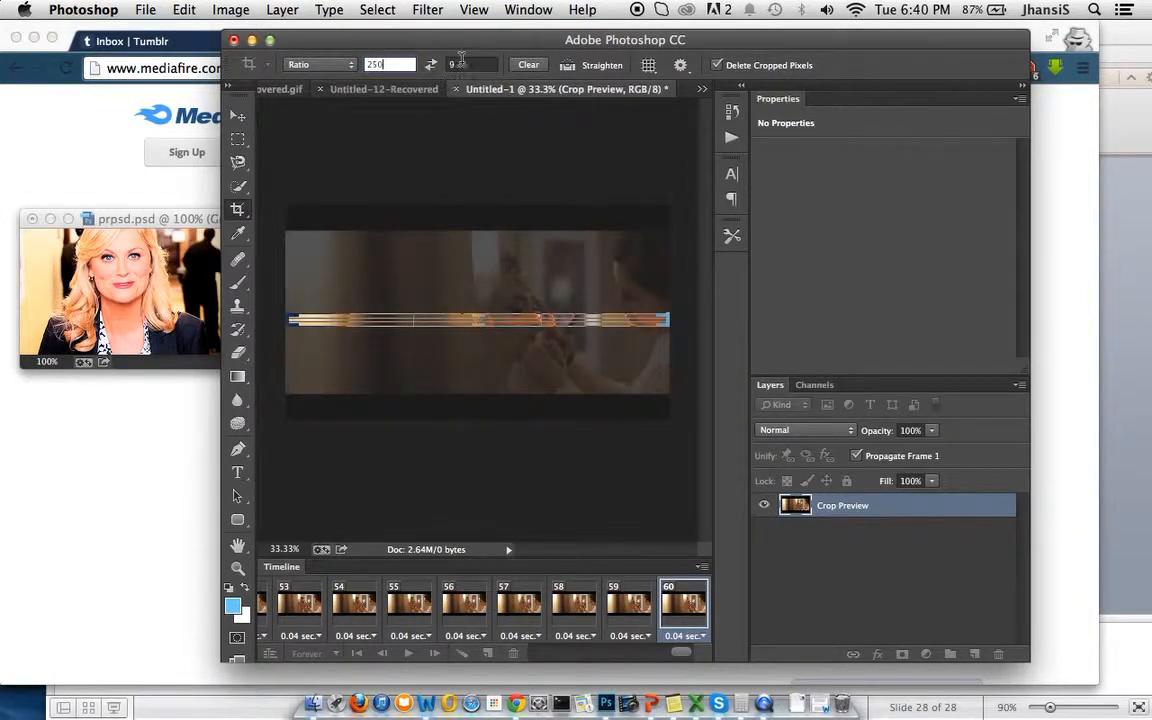
{"action": "left_click", "coordinate": [443, 62]}
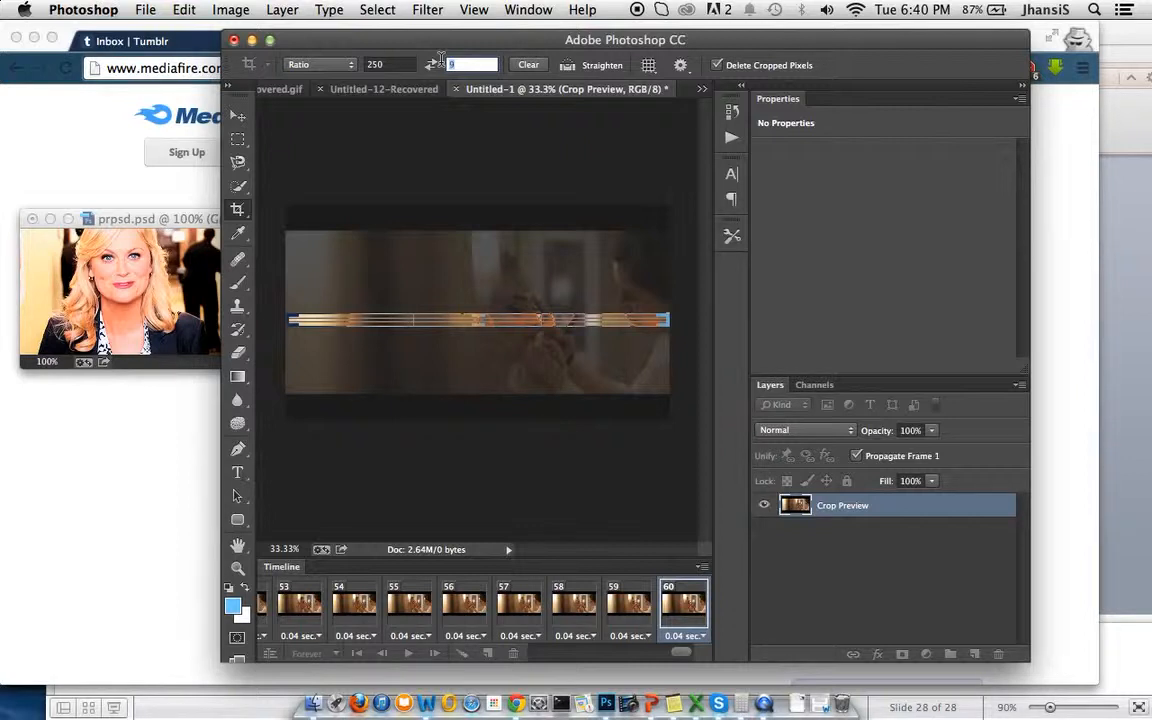
{"action": "type", "text": "100"}
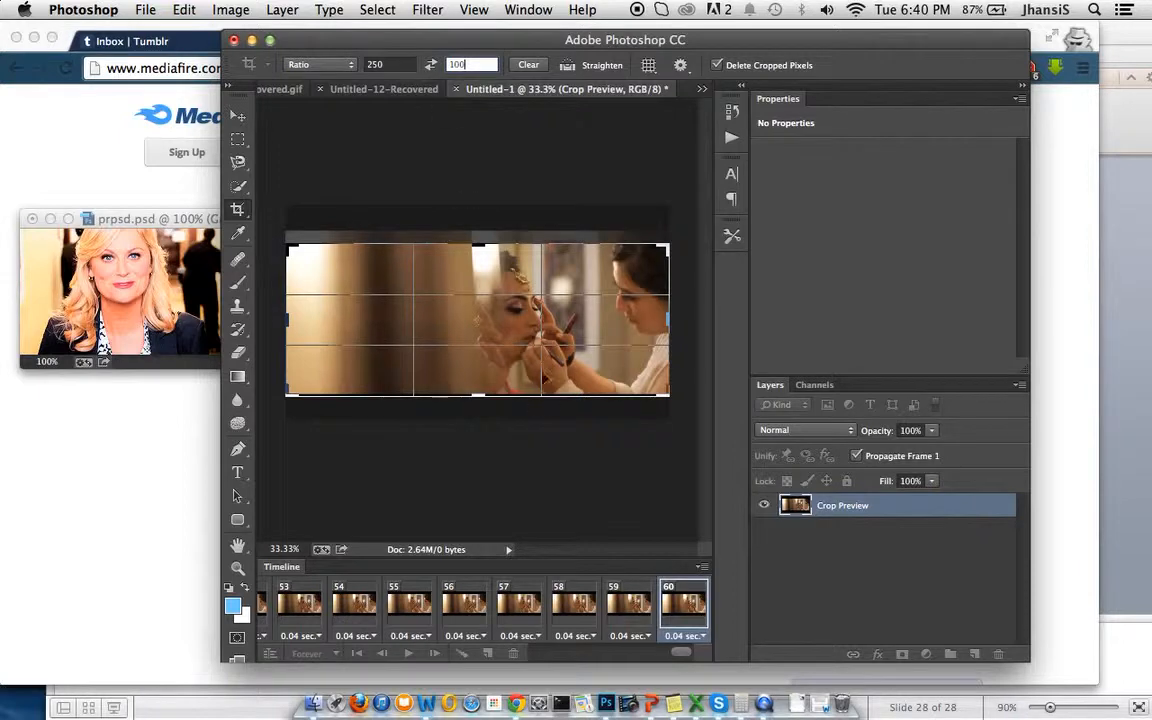
{"action": "left_click_drag", "start_coordinate": [565, 323], "coordinate": [565, 330]}
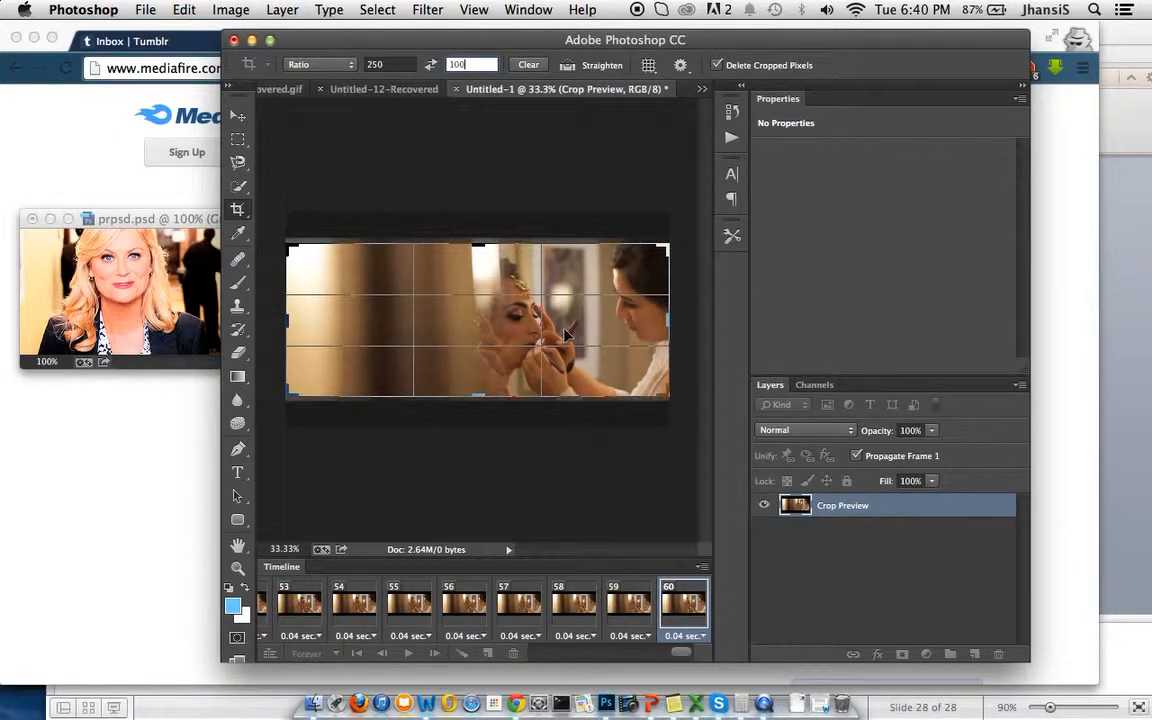
Try 115 as the height of the crop ratio, and settle on 106 to fit the picture between the black bars.
{"action": "double_click", "coordinate": [457, 64]}
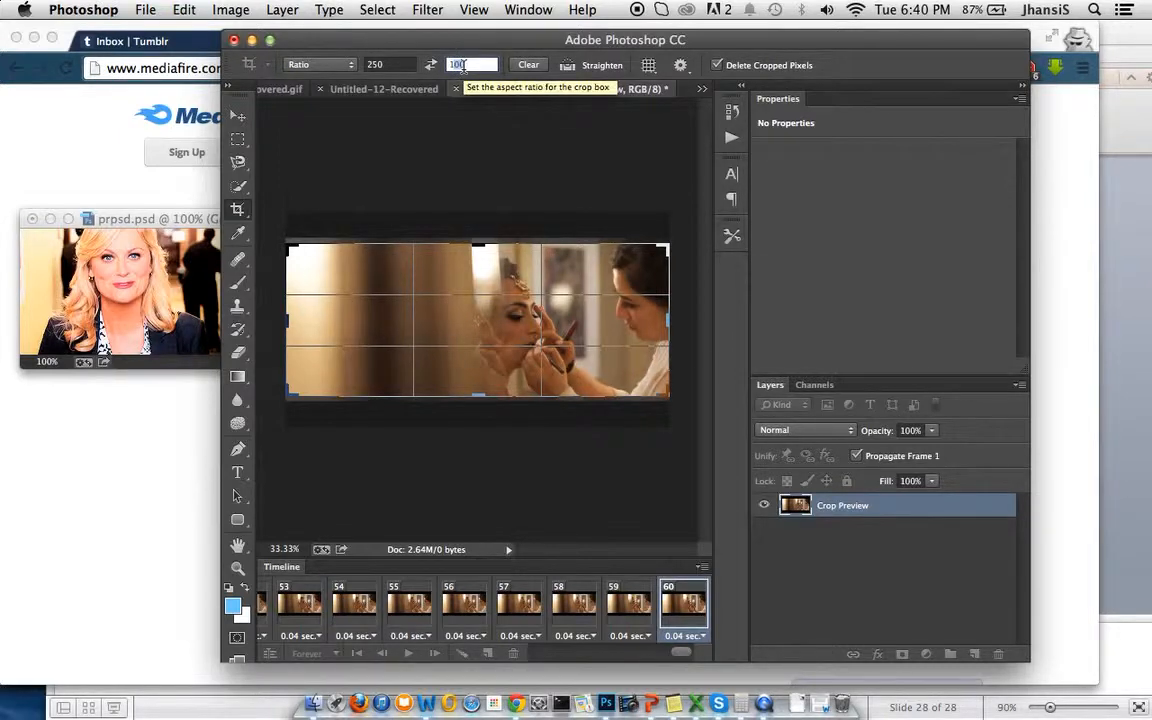
{"action": "type", "text": "115"}
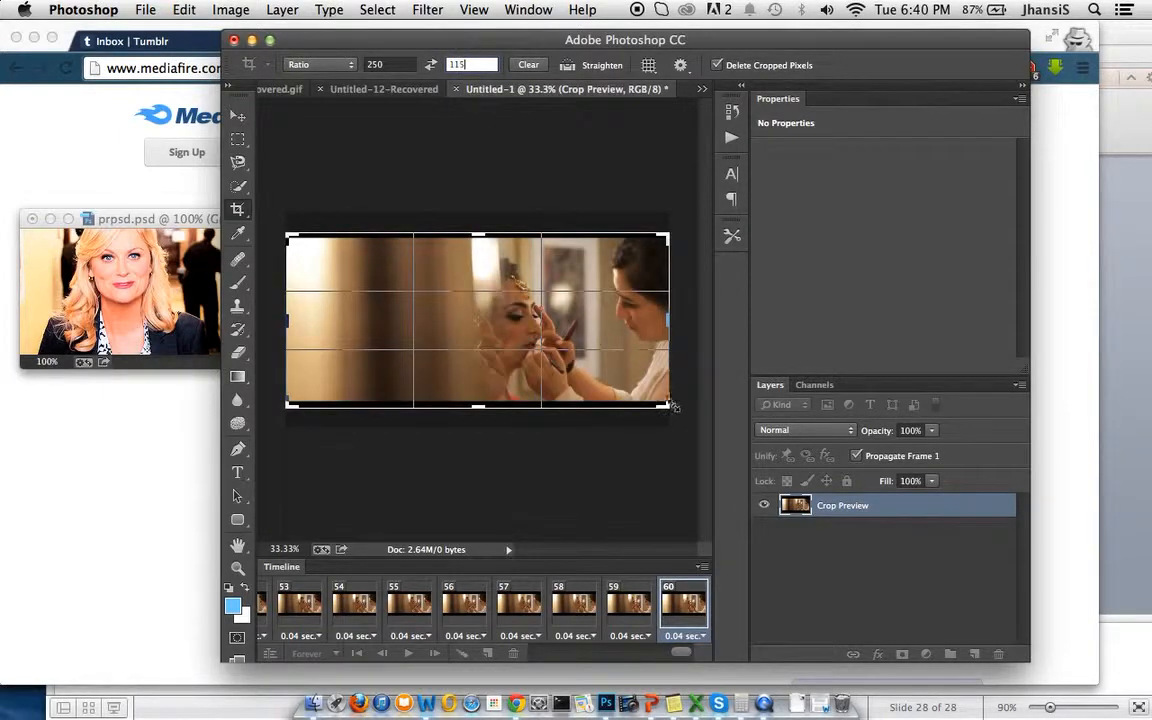
{"action": "mouse_move", "coordinate": [670, 407]}
{"action": "left_mouse_down"}
{"action": "mouse_move", "coordinate": [663, 388]}
{"action": "mouse_move", "coordinate": [668, 405]}
{"action": "left_mouse_up"}
{"action": "left_click", "coordinate": [471, 63]}
{"action": "key", "text": "BackSpace"}
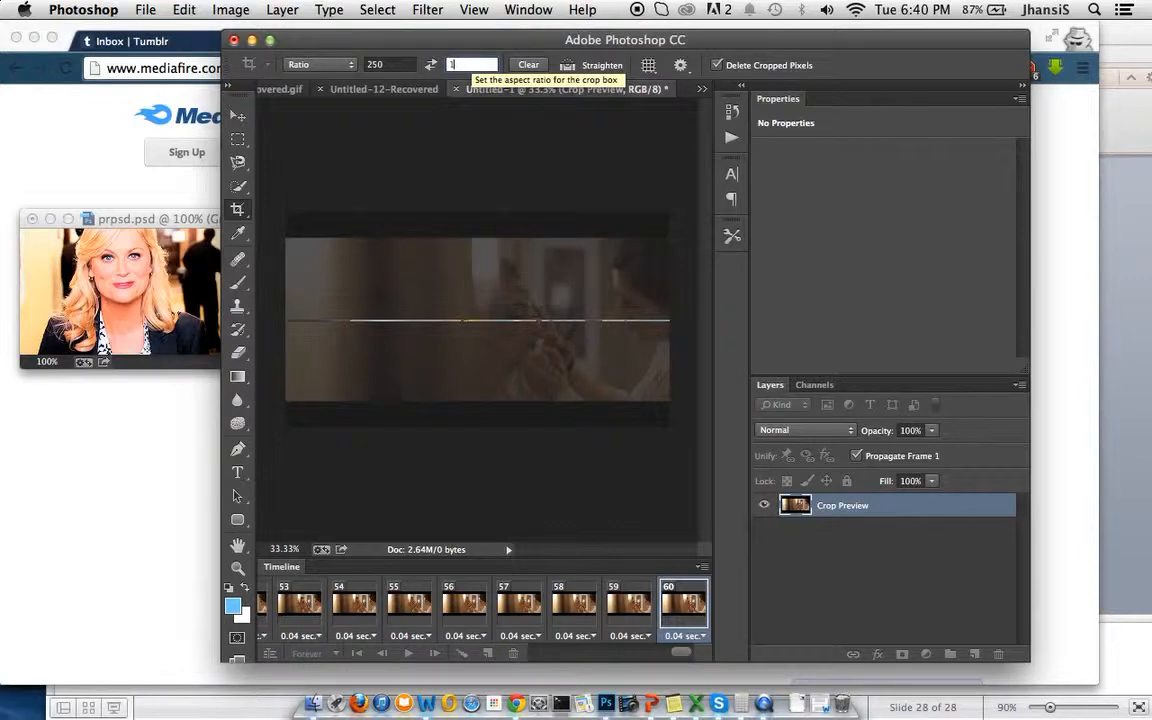
{"action": "type", "text": "00"}
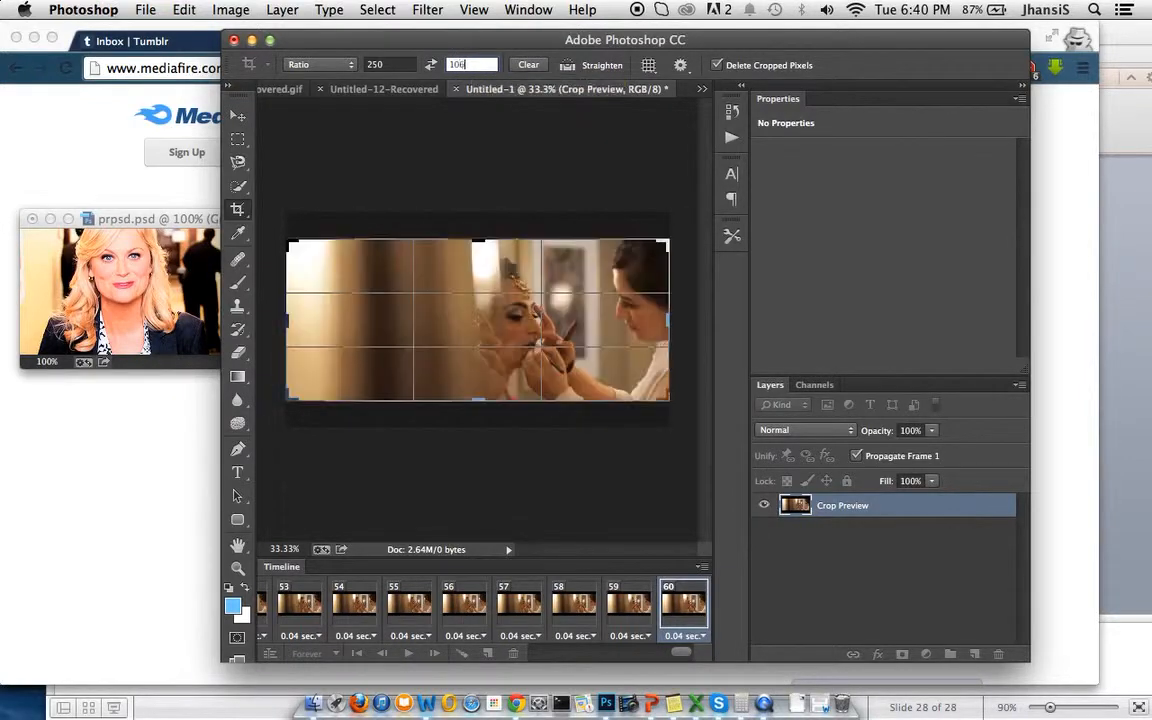
Shrink the crop frame slightly, nudge the picture within it to leave out the black bars, and apply the crop.
{"action": "left_click_drag", "start_coordinate": [666, 397], "coordinate": [635, 389]}
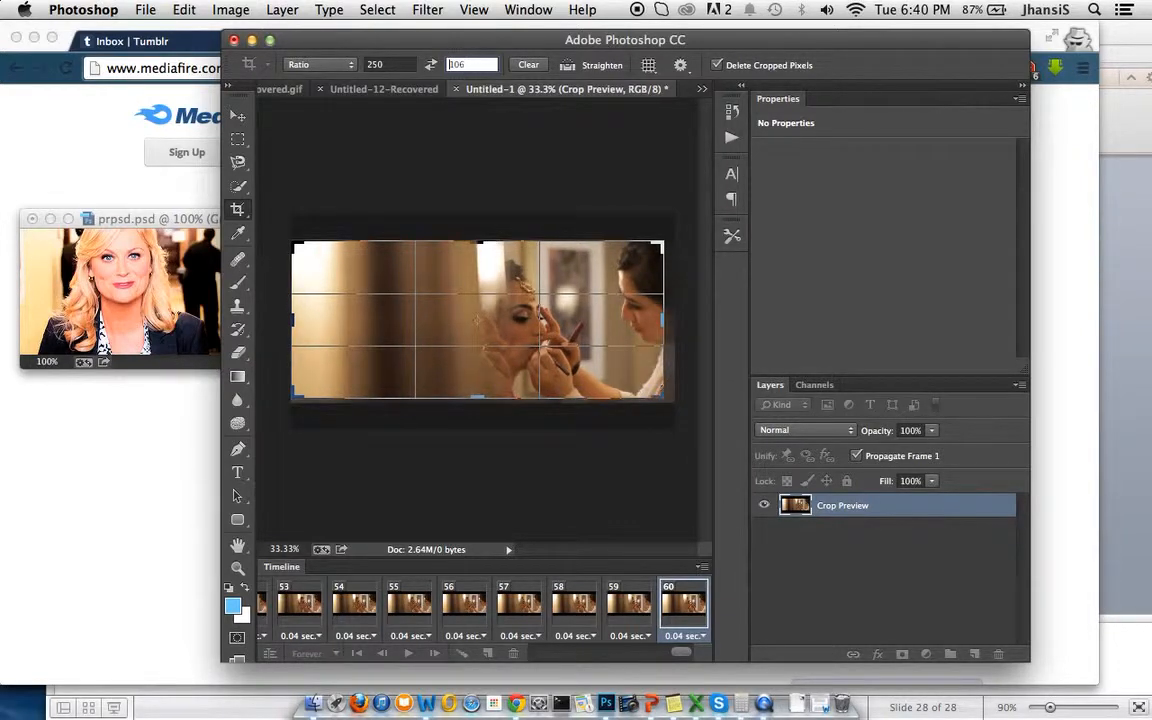
{"action": "key", "text": "Return"}
{"action": "key", "text": "Left"}
{"action": "key", "text": "Left"}
{"action": "key", "text": "Left"}
{"action": "key", "text": "Left"}
{"action": "key", "text": "Left"}
{"action": "key", "text": "Left"}
{"action": "key", "text": "Left"}
{"action": "key", "text": "Left"}
{"action": "key", "text": "Left"}
{"action": "key", "text": "Left"}
{"action": "key", "text": "Left"}
{"action": "key", "text": "Left"}
{"action": "key", "text": "Left"}
{"action": "key", "text": "Left"}
{"action": "key", "text": "Left"}
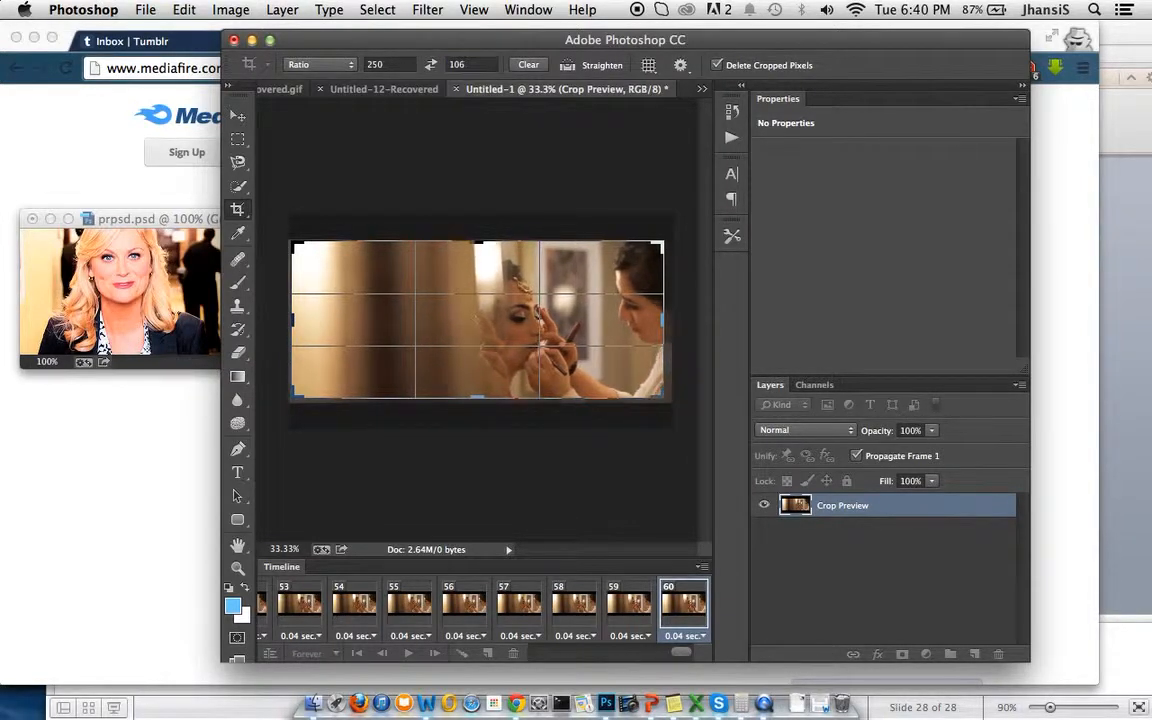
{"action": "key", "text": "Left"}
{"action": "key", "text": "Left"}
{"action": "key", "text": "Up"}
{"action": "key", "text": "Up"}
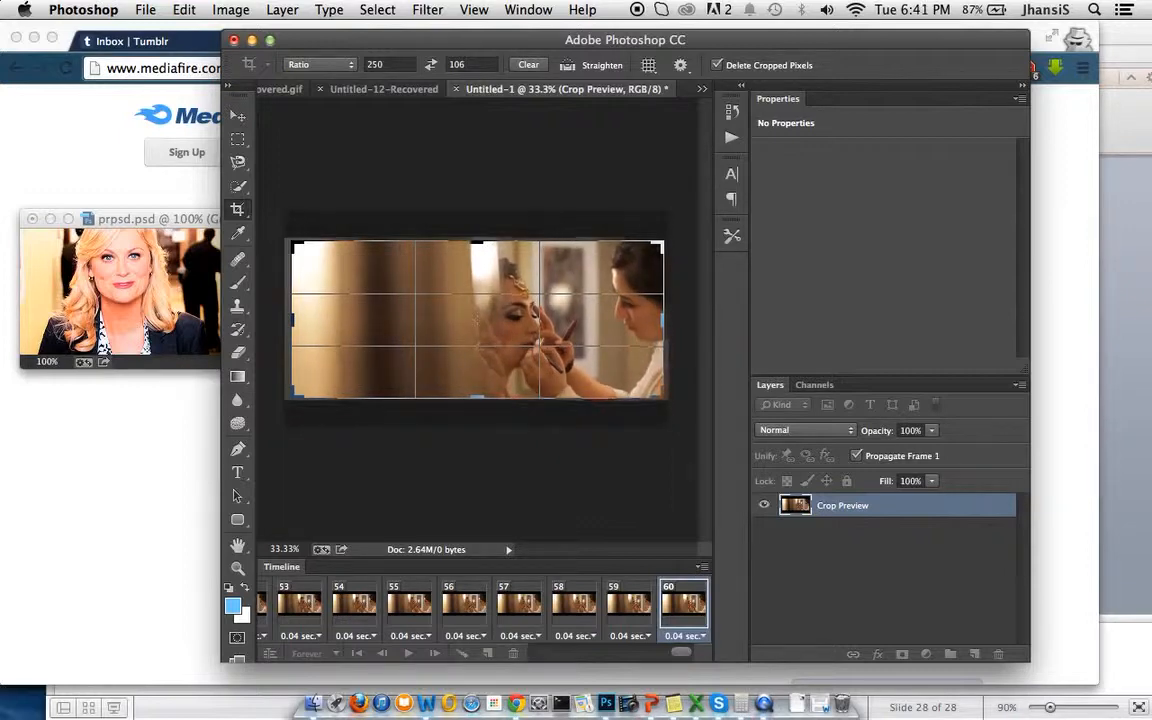
{"action": "key", "text": "Return"}
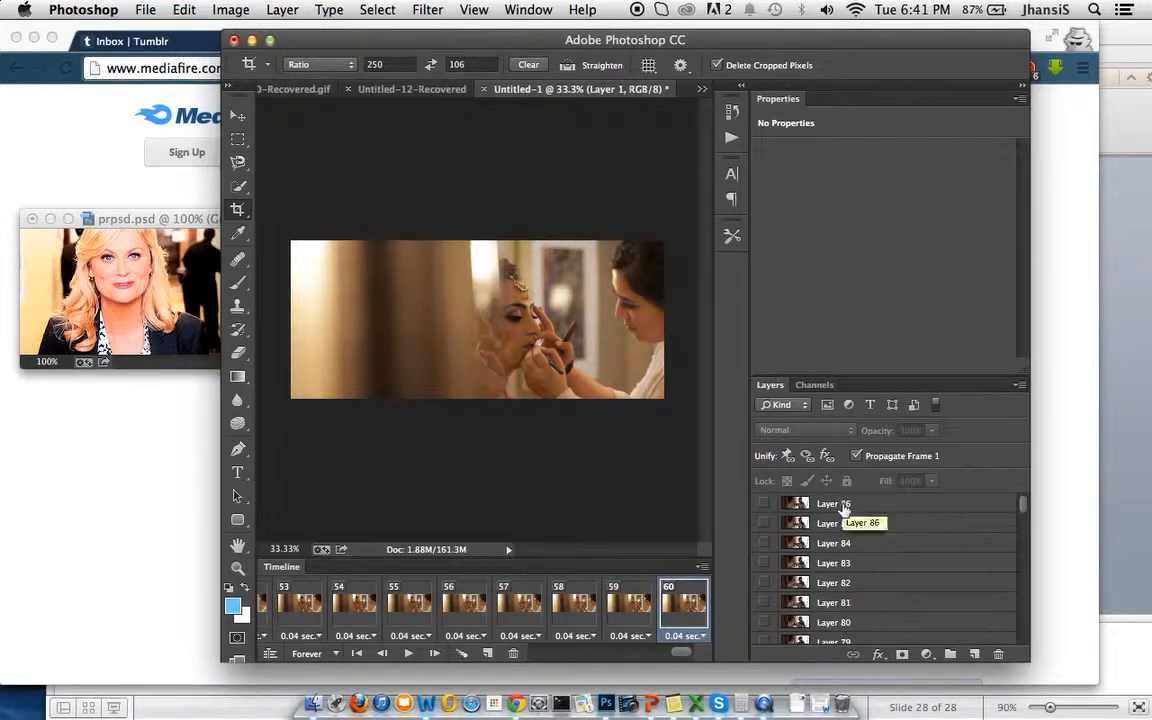
Set the frame delay of all animation frames to 0.07 seconds.
{"action": "left_click", "coordinate": [702, 568]}
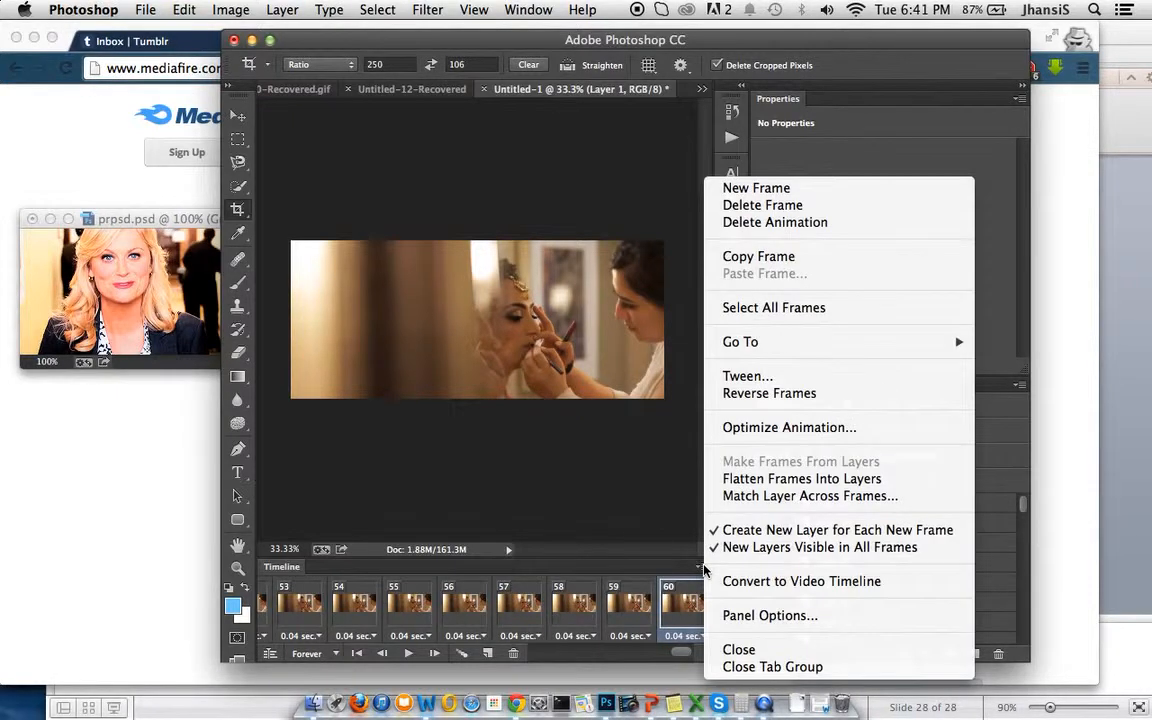
{"action": "left_click", "coordinate": [757, 309]}
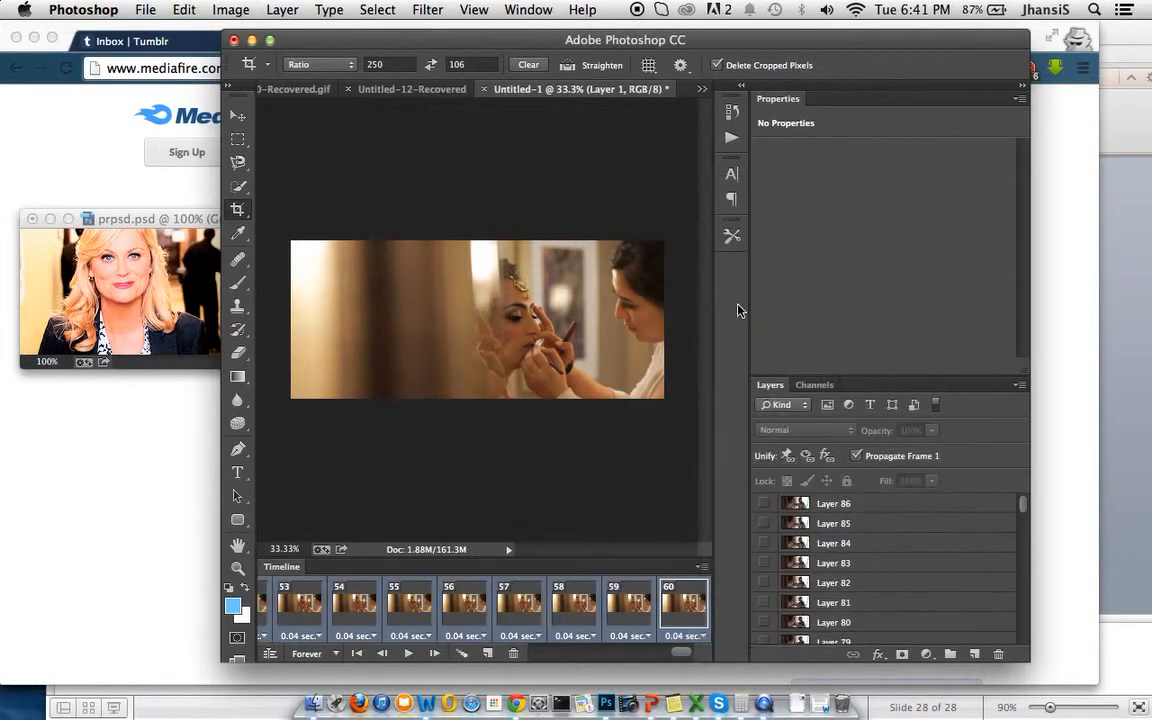
{"action": "left_click", "coordinate": [688, 637]}
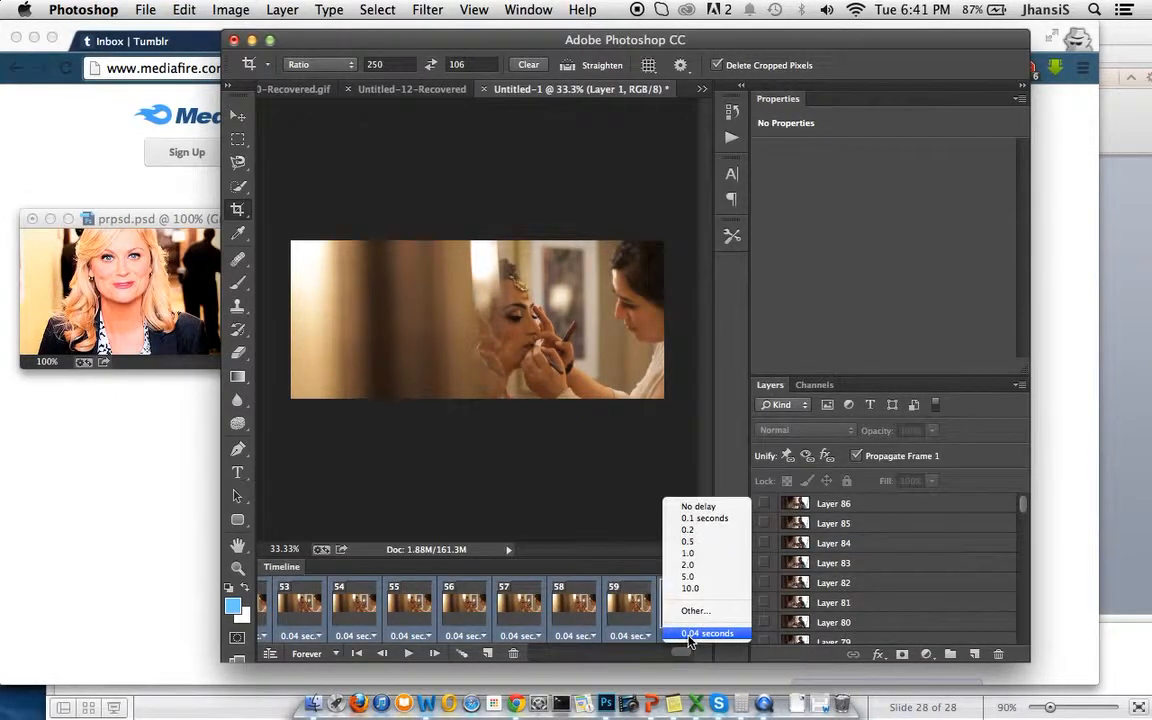
{"action": "left_click", "coordinate": [696, 612]}
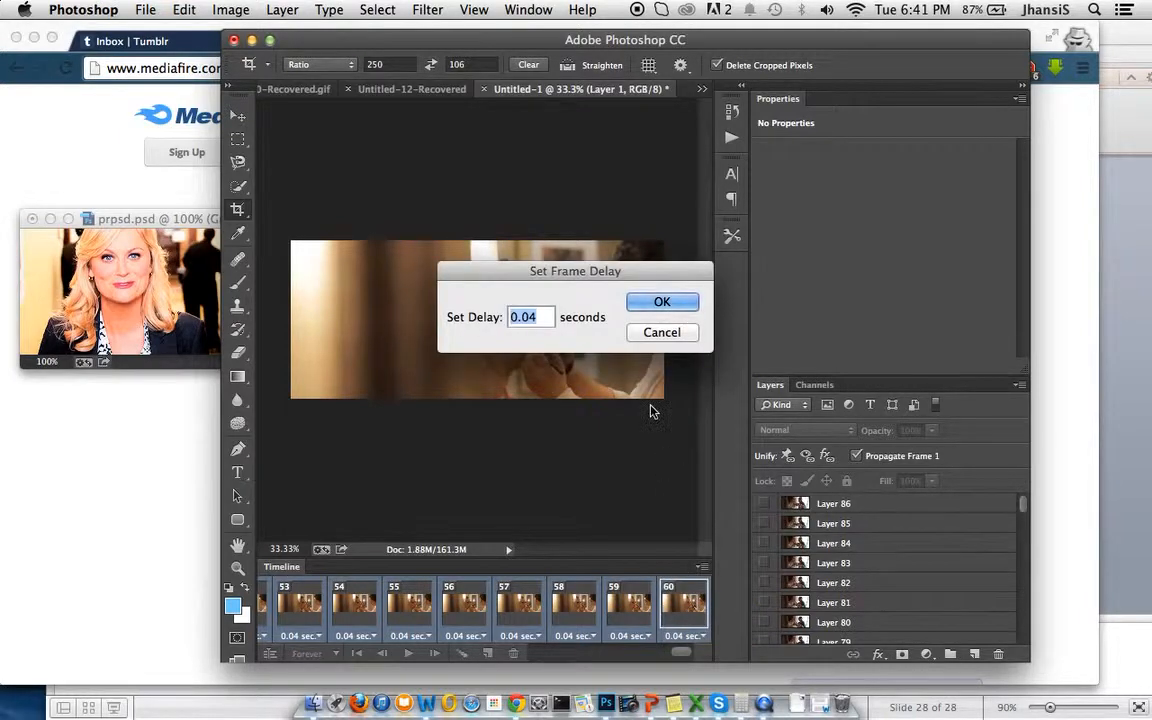
{"action": "type", "text": "0.04"}
{"action": "key", "text": "BackSpace"}
{"action": "type", "text": "7"}
{"action": "key", "text": "Return"}
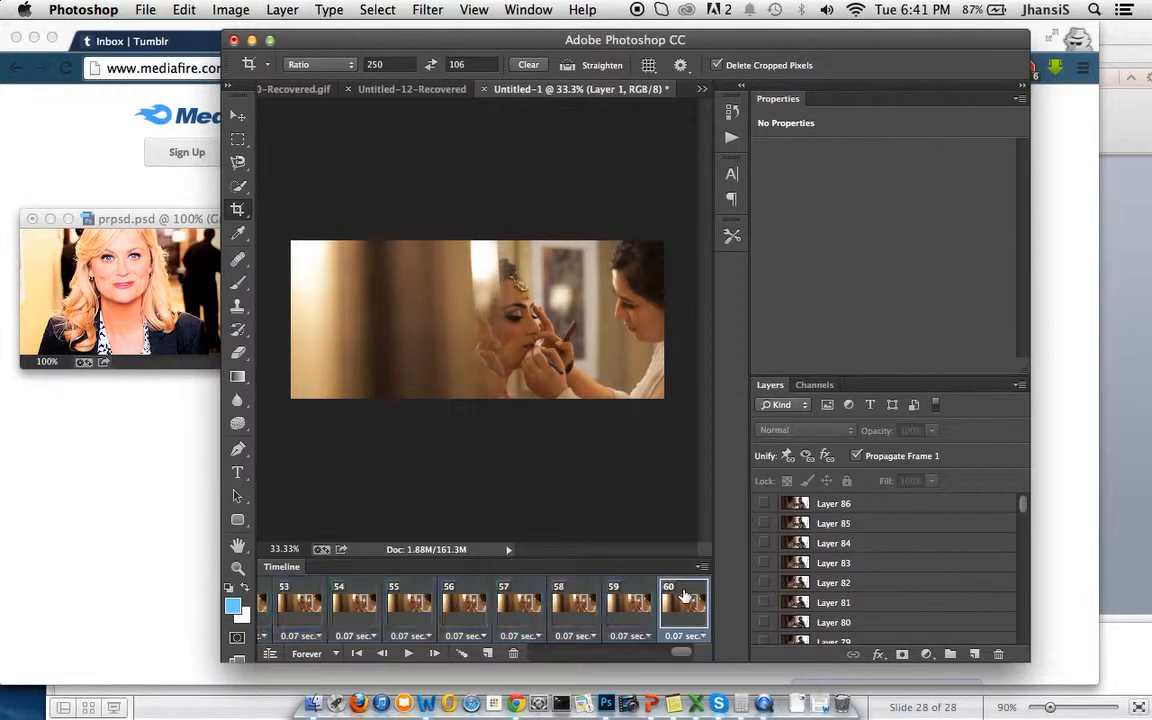
Delete frames 29 to 60 from the end of the animation timeline and play the shortened animation to check it.
{"action": "left_click", "coordinate": [514, 654]}
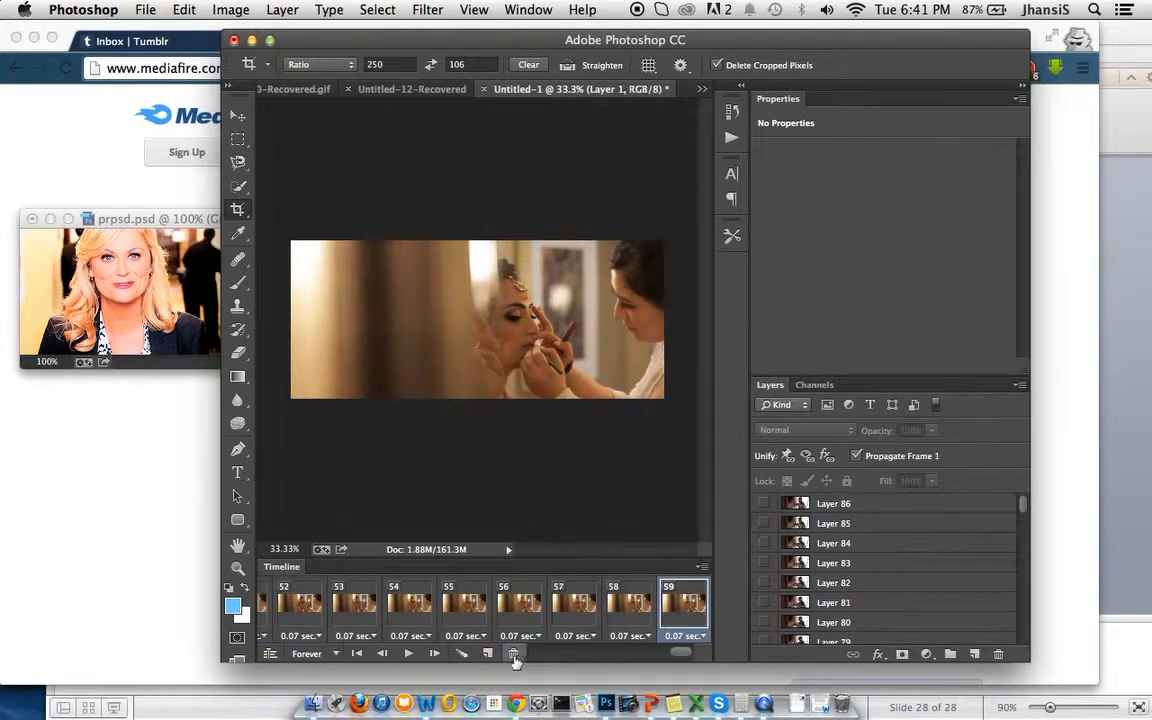
{"action": "left_click", "coordinate": [514, 655]}
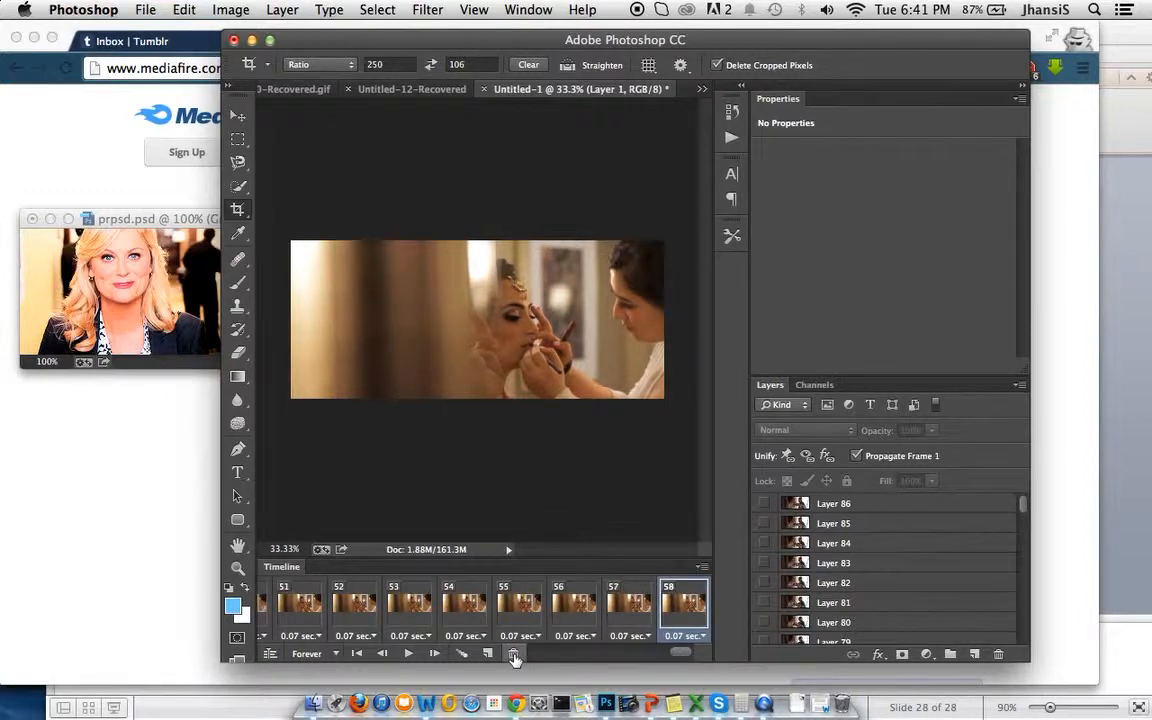
{"action": "left_click", "coordinate": [514, 655]}
{"action": "left_click", "coordinate": [514, 655]}
{"action": "left_click", "coordinate": [514, 655]}
{"action": "left_click", "coordinate": [514, 655]}
{"action": "left_click", "coordinate": [514, 655]}
{"action": "left_click", "coordinate": [514, 655]}
{"action": "left_click", "coordinate": [514, 655]}
{"action": "left_click", "coordinate": [514, 655]}
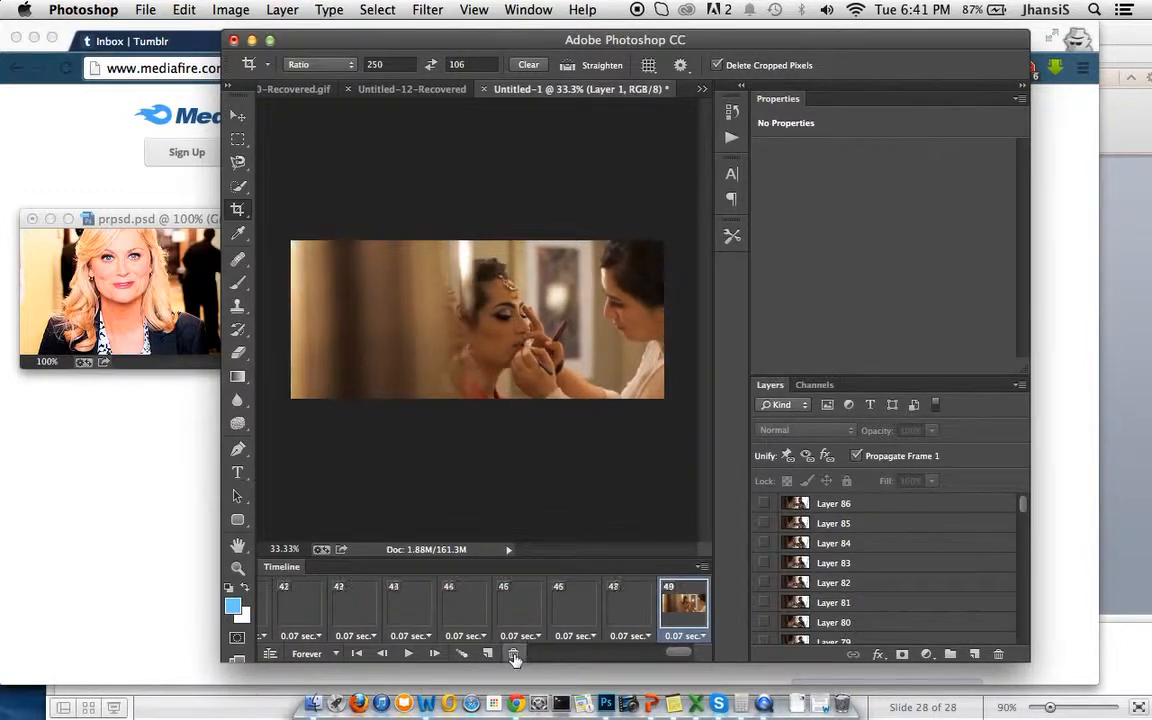
{"action": "left_click", "coordinate": [514, 655]}
{"action": "left_click", "coordinate": [514, 655]}
{"action": "left_click", "coordinate": [514, 655]}
{"action": "left_click", "coordinate": [514, 655]}
{"action": "left_click", "coordinate": [514, 655]}
{"action": "left_click", "coordinate": [514, 655]}
{"action": "left_click", "coordinate": [514, 655]}
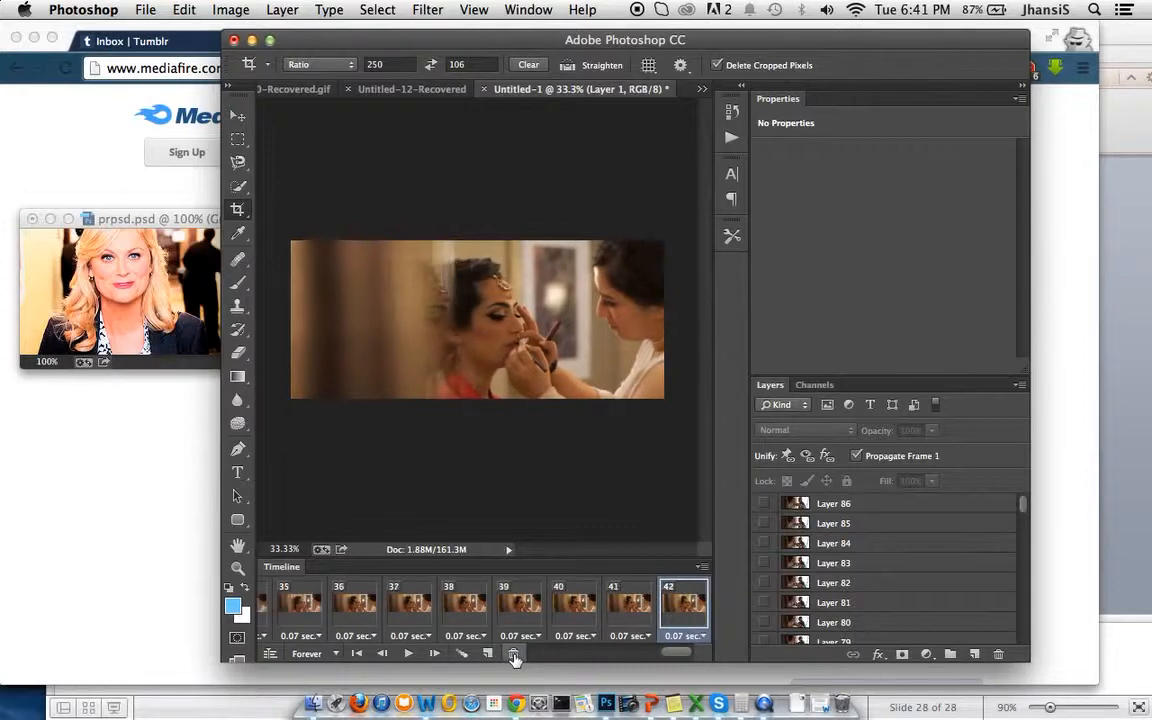
{"action": "left_click", "coordinate": [514, 655]}
{"action": "left_click", "coordinate": [514, 655]}
{"action": "left_click", "coordinate": [514, 655]}
{"action": "left_click", "coordinate": [514, 655]}
{"action": "left_click", "coordinate": [514, 655]}
{"action": "left_click", "coordinate": [514, 655]}
{"action": "left_click", "coordinate": [514, 655]}
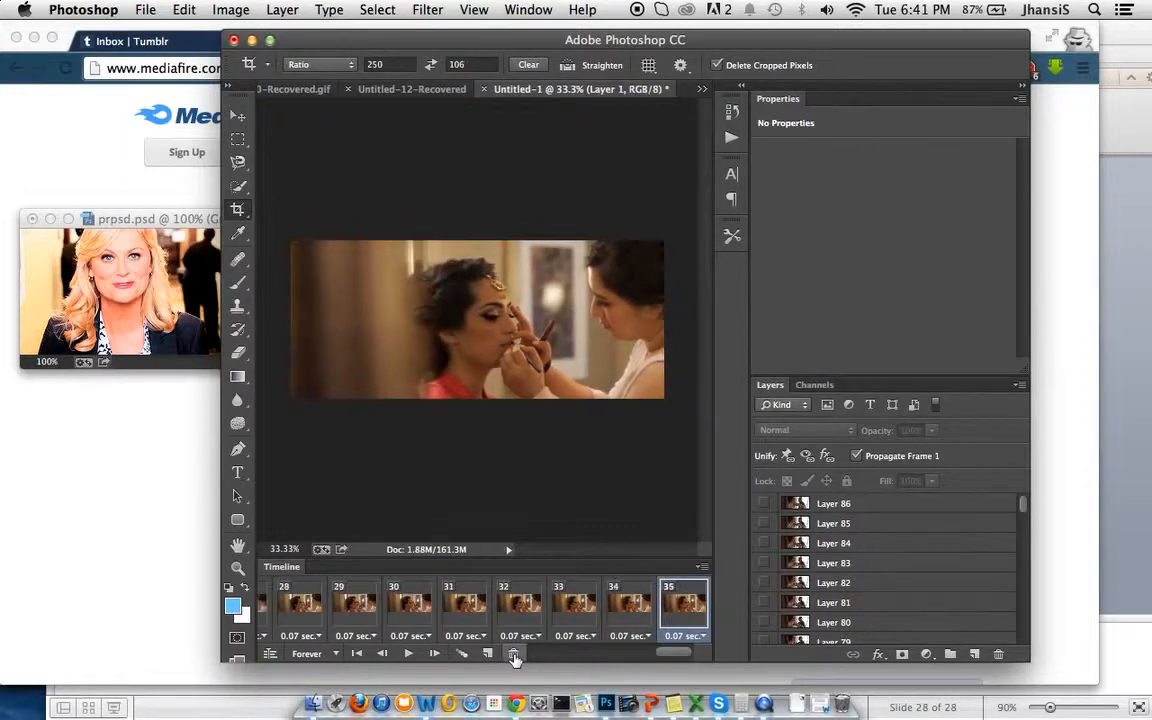
{"action": "left_click", "coordinate": [514, 655]}
{"action": "left_click", "coordinate": [514, 655]}
{"action": "left_click", "coordinate": [514, 655]}
{"action": "left_click", "coordinate": [514, 655]}
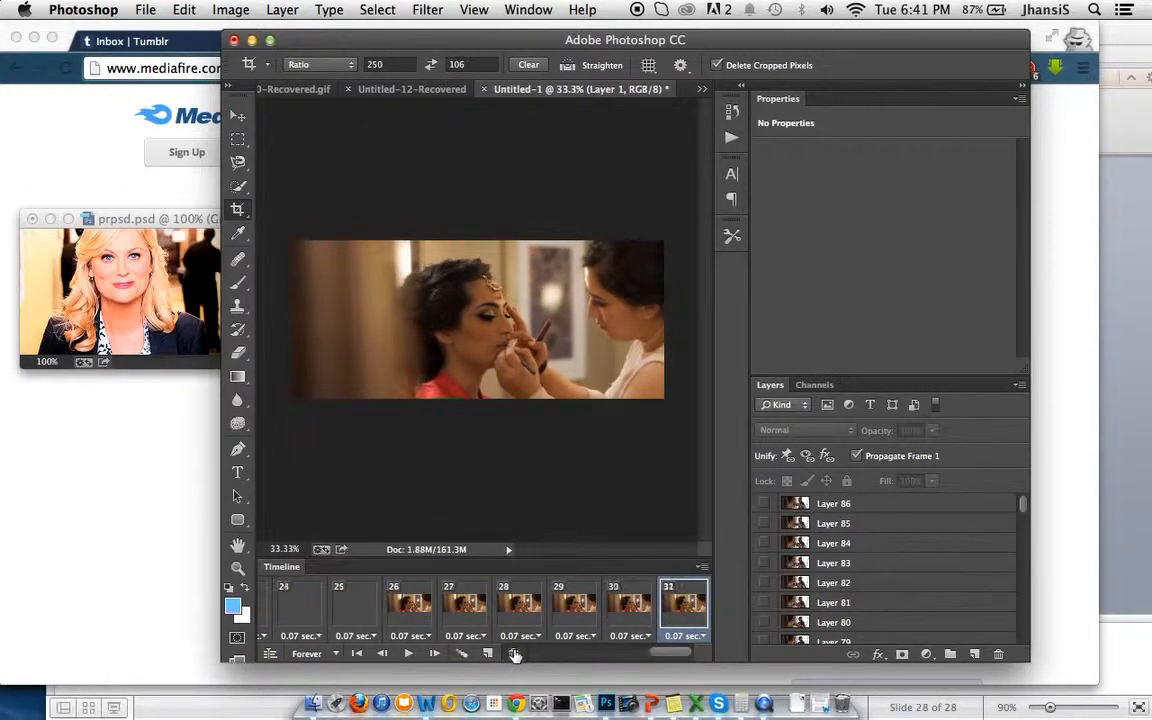
{"action": "left_click", "coordinate": [514, 655]}
{"action": "left_click", "coordinate": [514, 655]}
{"action": "left_click", "coordinate": [514, 655]}
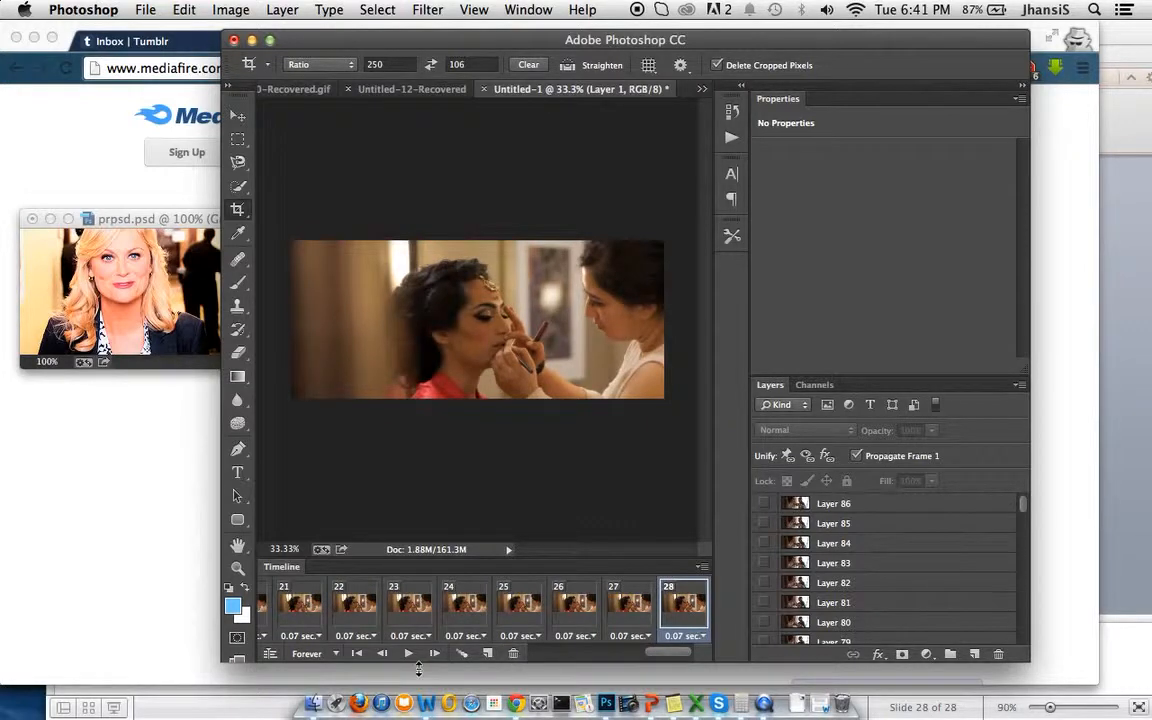
{"action": "left_click", "coordinate": [408, 655]}
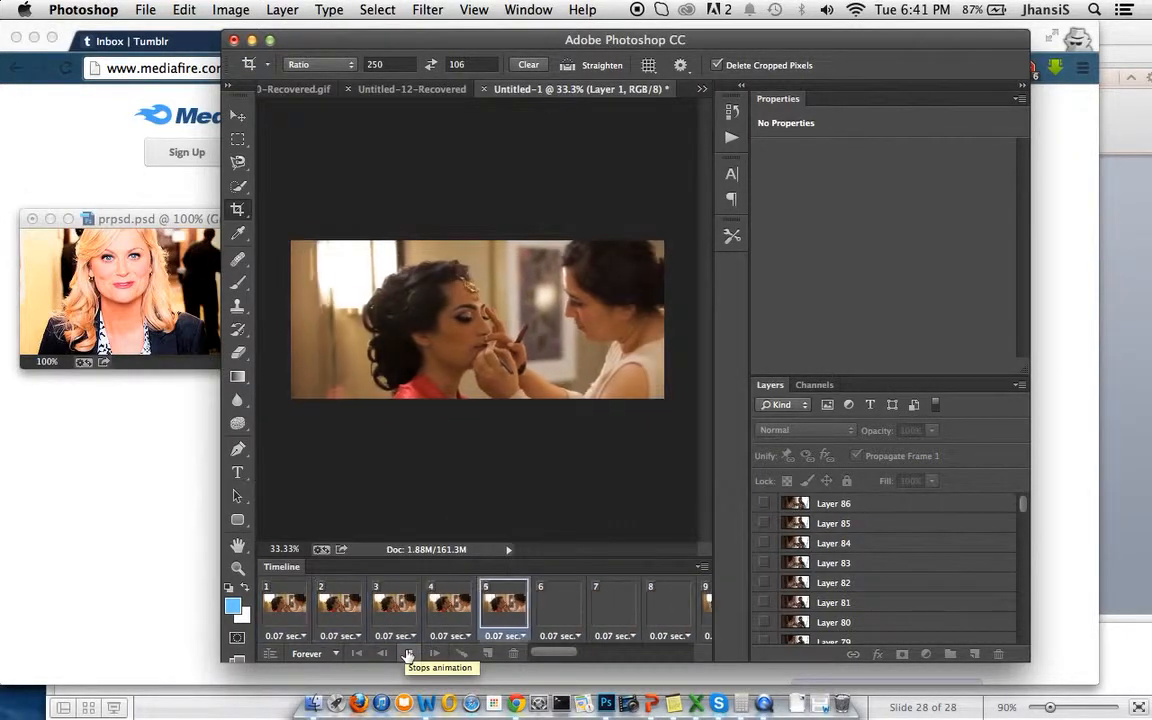
{"action": "left_click", "coordinate": [408, 655]}
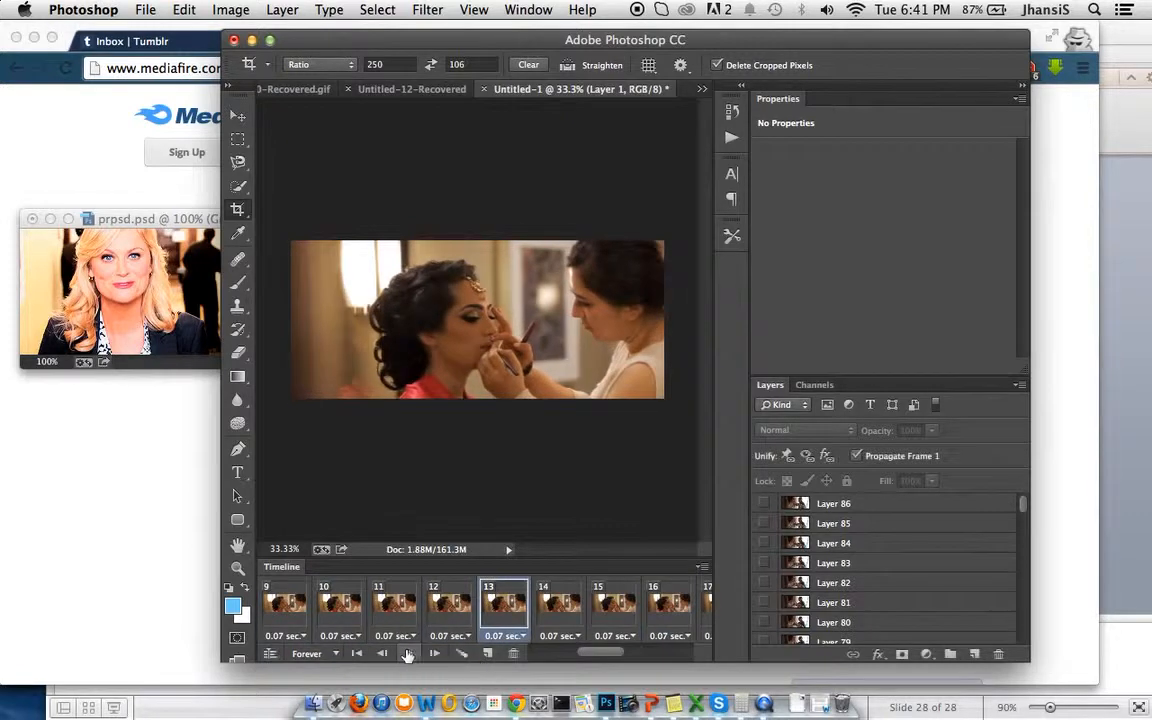
Copy the adjustment group Group 2 from prpsd.psd into the Untitled-1 animation, placing it directly above Layer 86.
{"action": "left_click", "coordinate": [855, 505]}
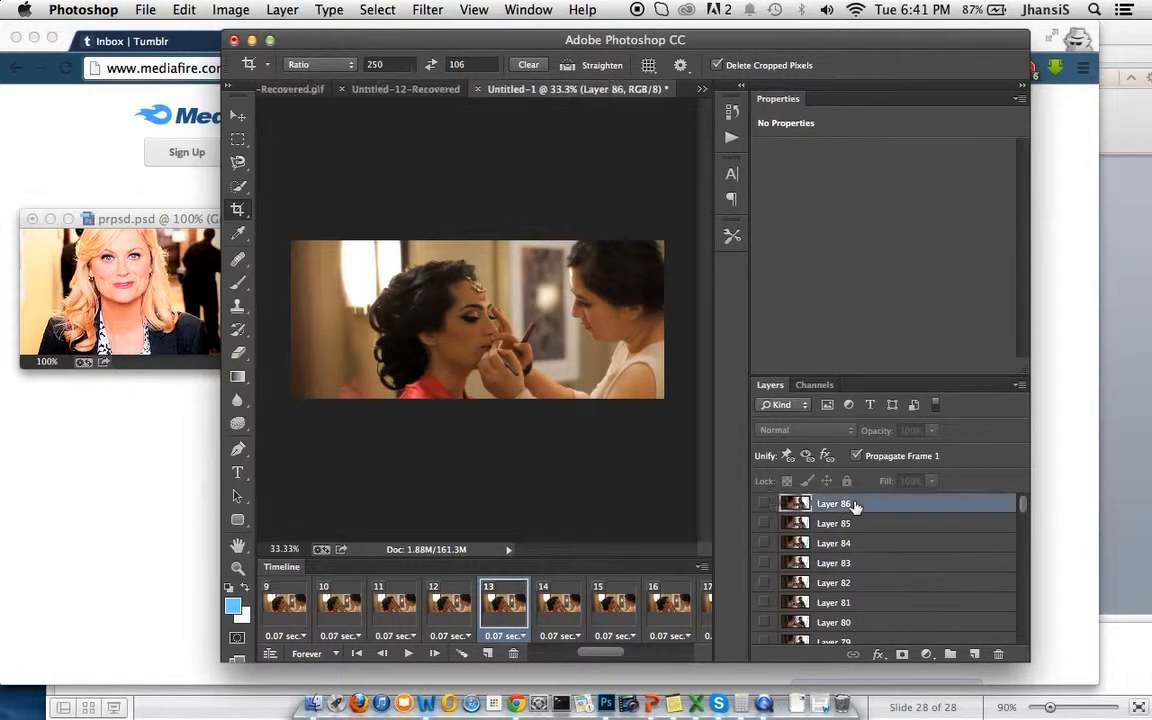
{"action": "scroll", "coordinate": [861, 568], "scroll_direction": "down", "scroll_amount": 20}
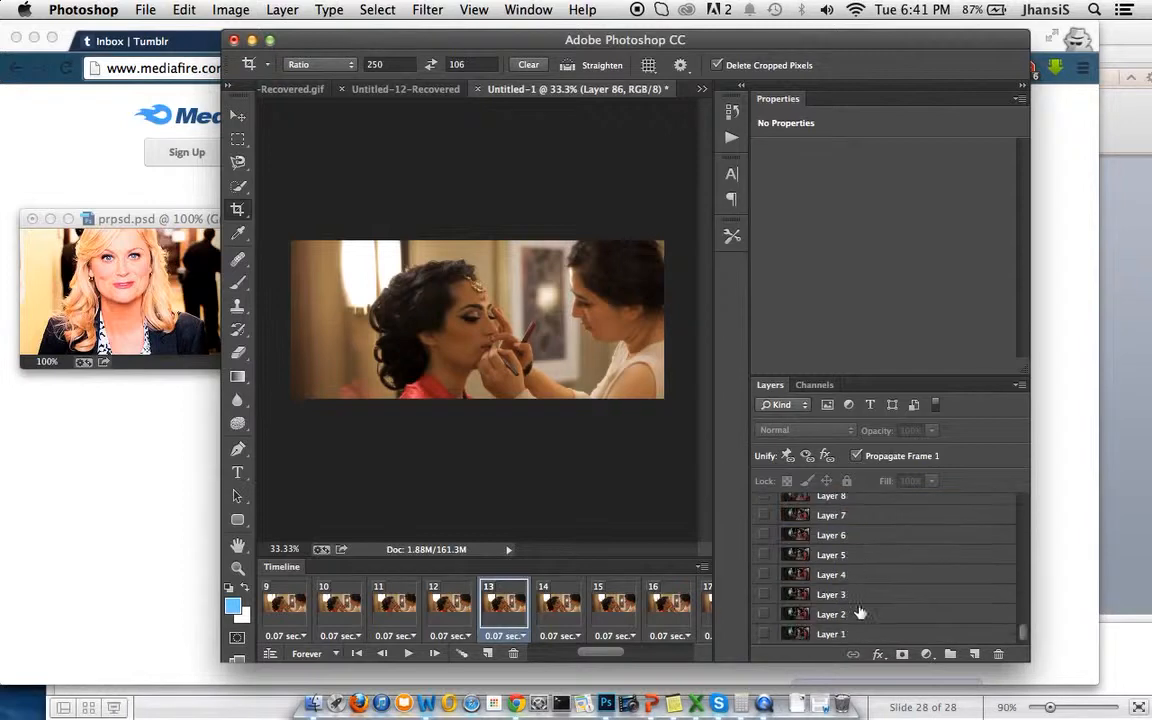
{"action": "scroll", "coordinate": [849, 534], "scroll_direction": "up", "scroll_amount": 12}
{"action": "scroll", "coordinate": [849, 534], "scroll_direction": "up", "scroll_amount": 10}
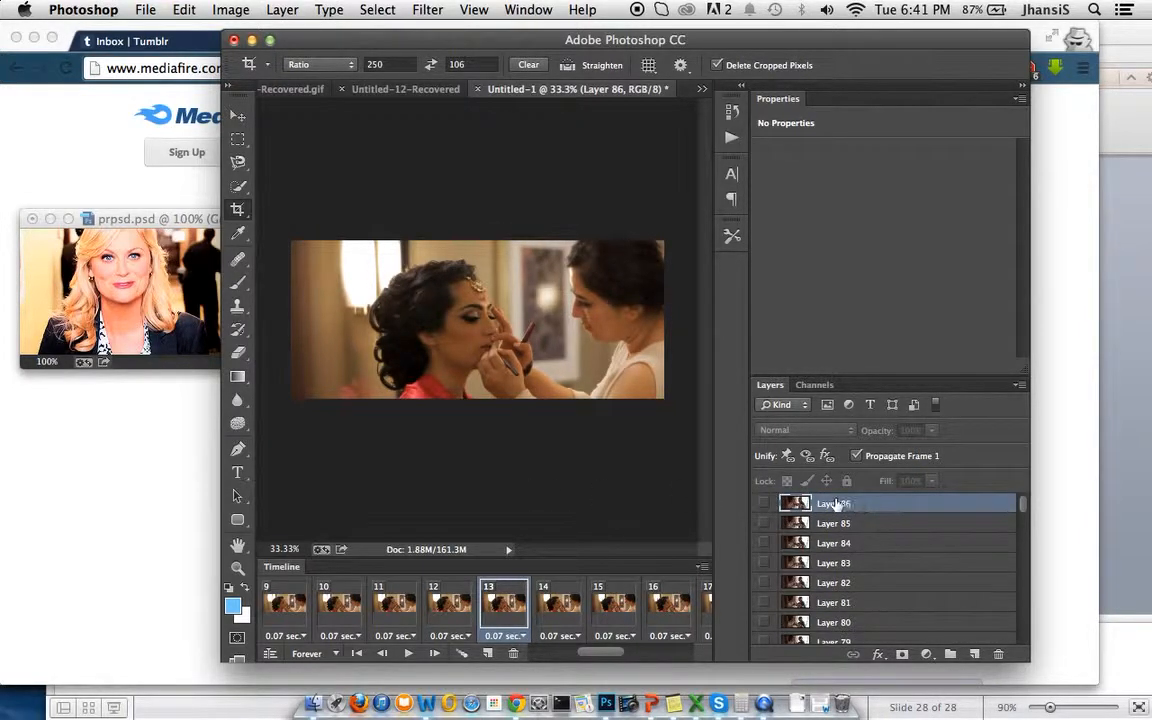
{"action": "left_click", "coordinate": [124, 278]}
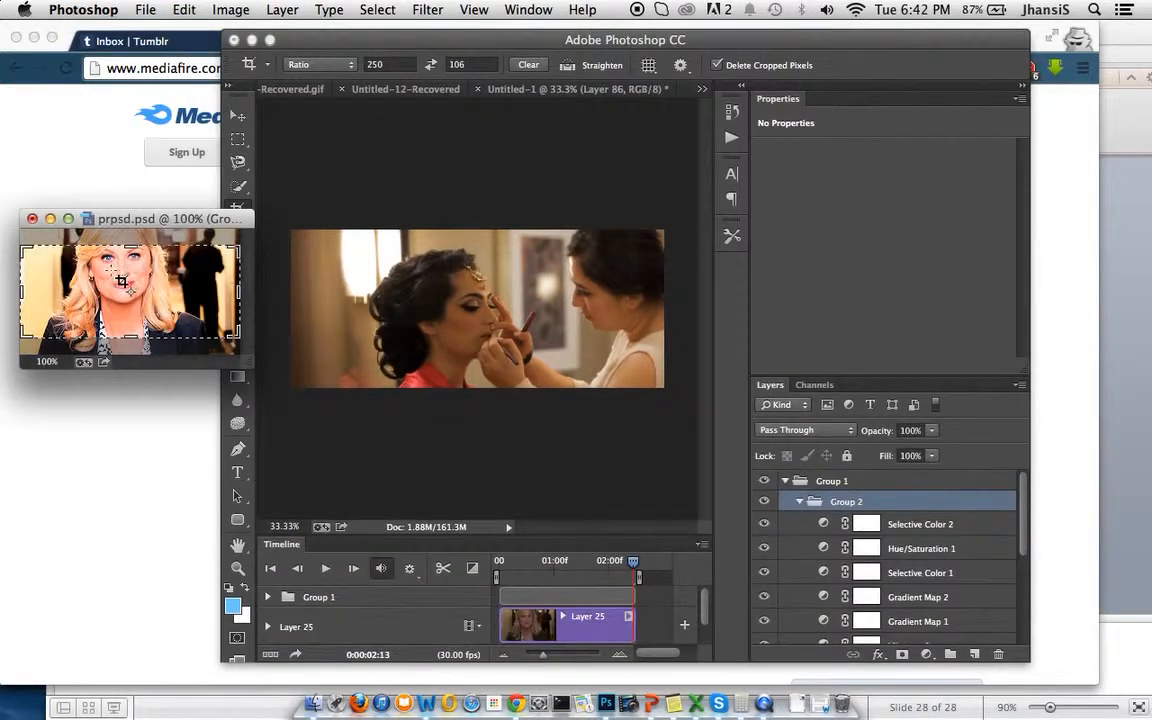
{"action": "left_click", "coordinate": [800, 502]}
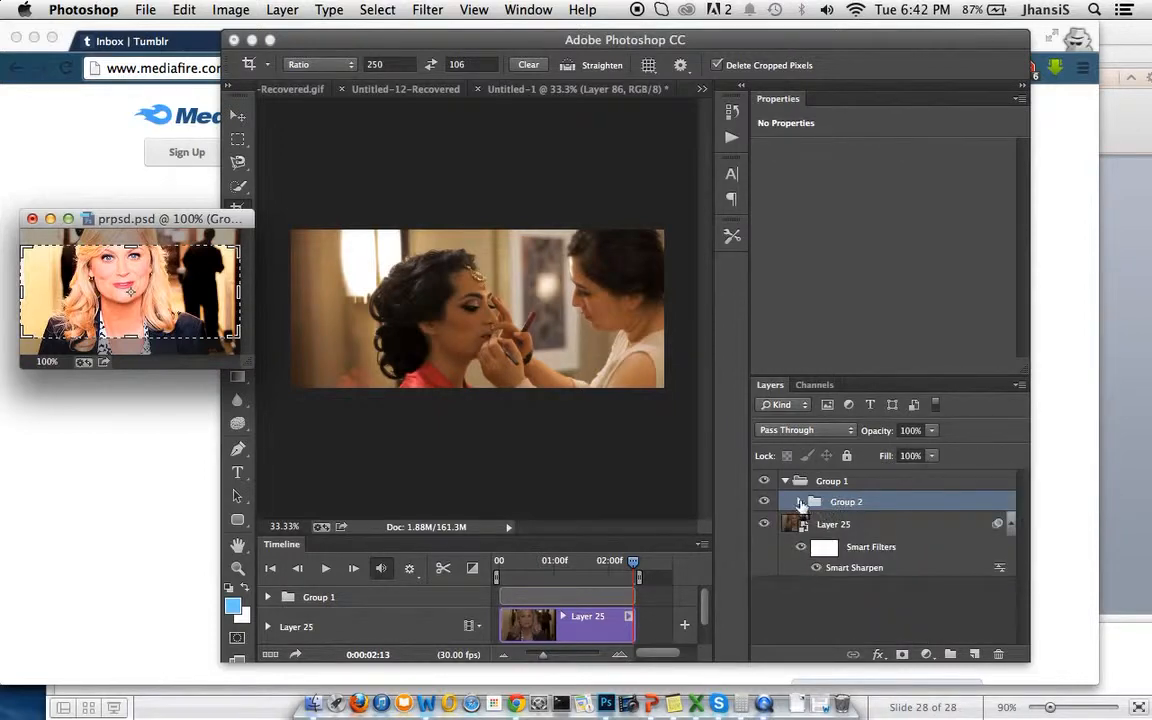
{"action": "left_click", "coordinate": [800, 502]}
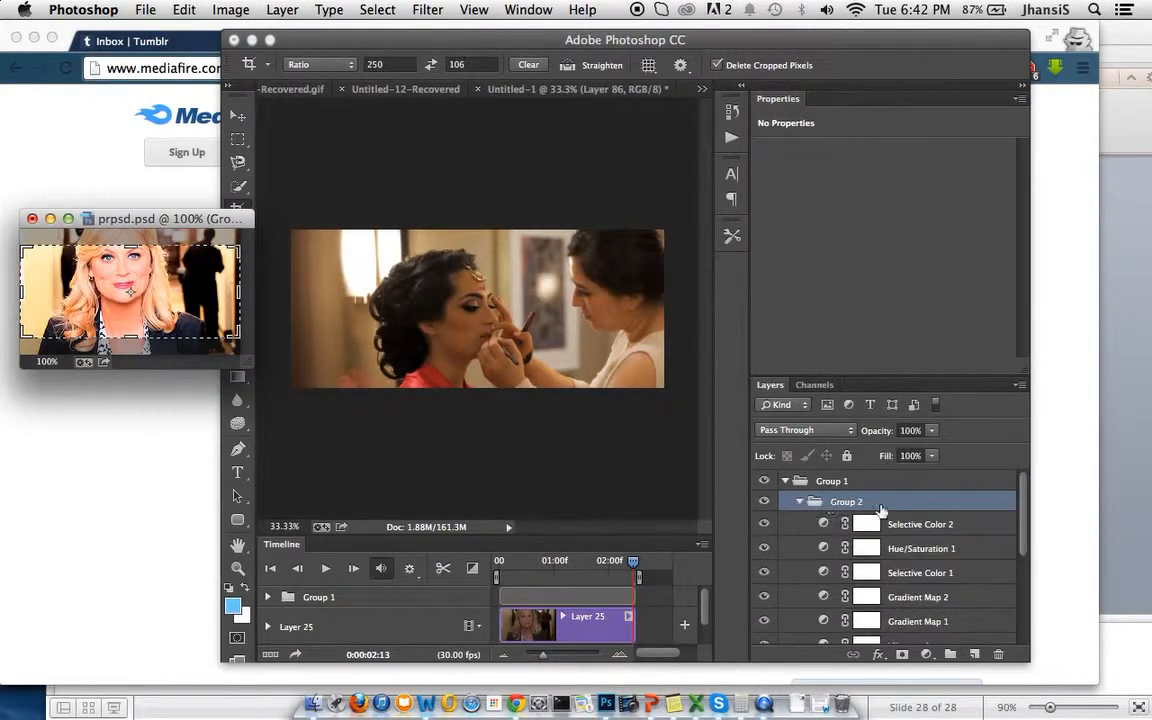
{"action": "left_click", "coordinate": [801, 503]}
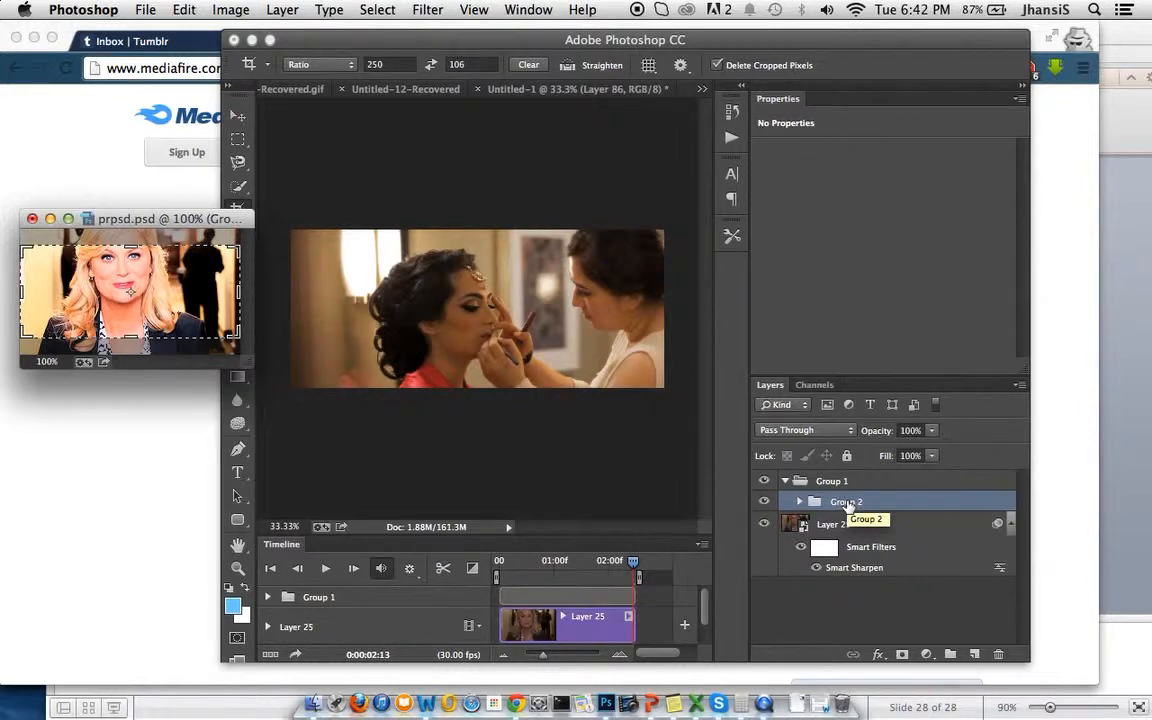
{"action": "left_click_drag", "start_coordinate": [848, 506], "coordinate": [490, 282]}
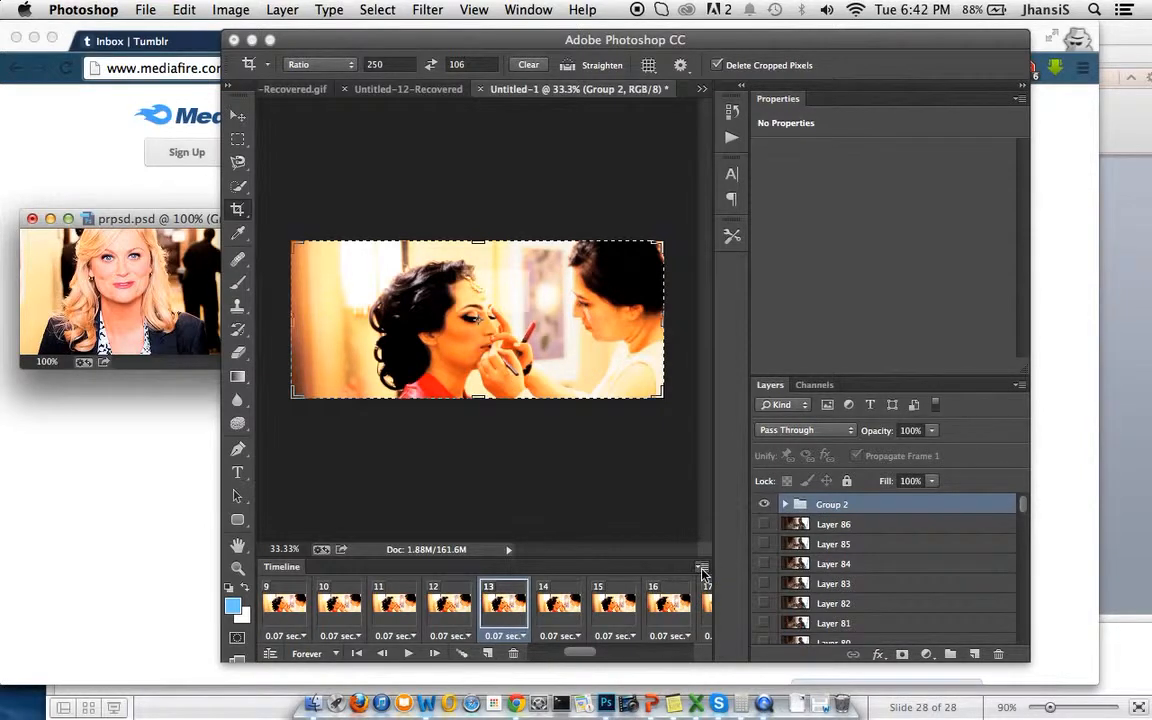
Select all animation frames and hide the Selective Color 2 adjustment layer inside Group 2.
{"action": "left_click", "coordinate": [702, 568]}
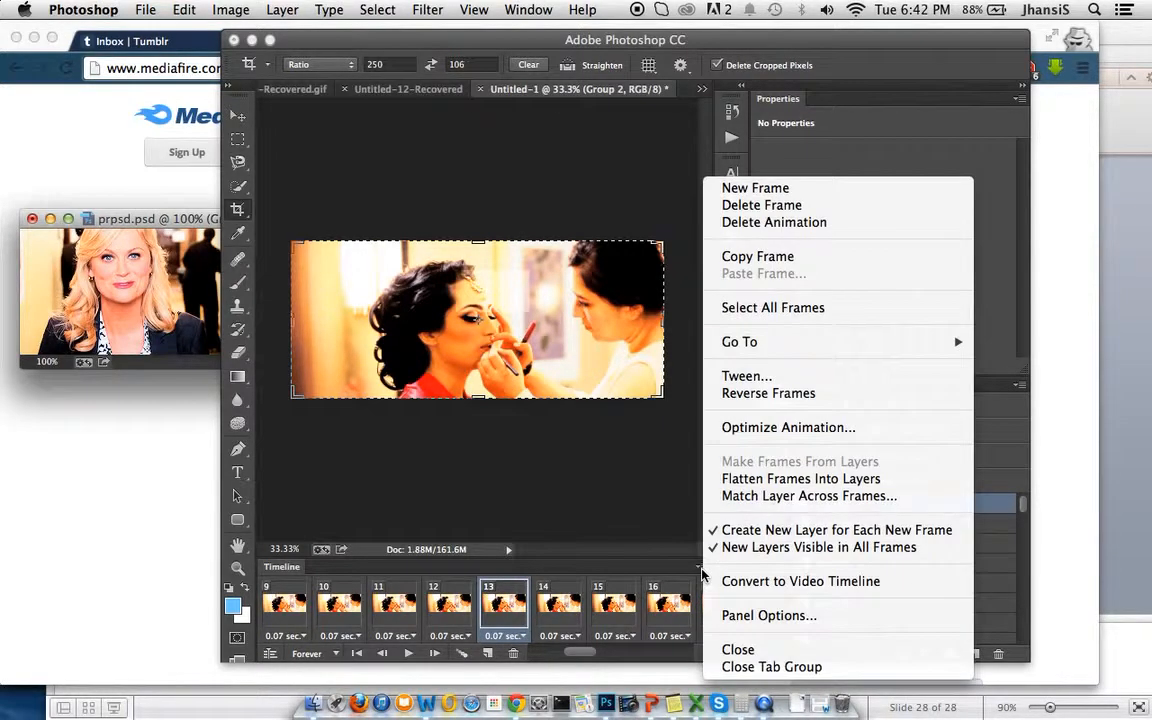
{"action": "left_click", "coordinate": [751, 309]}
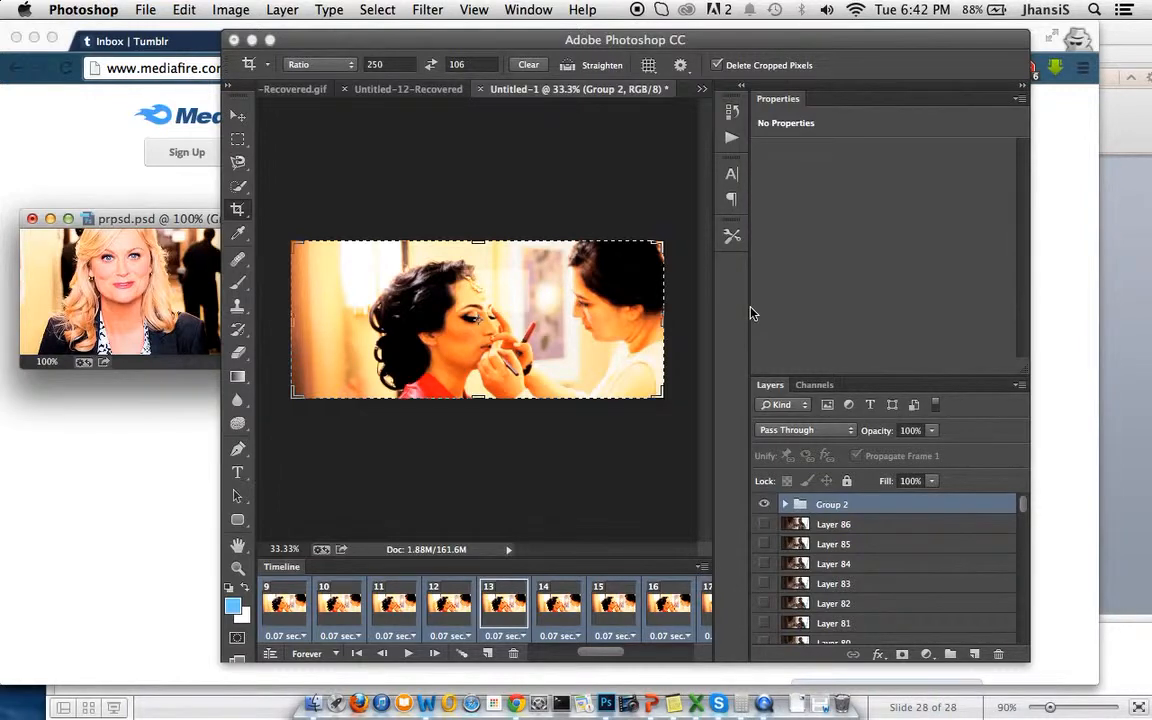
{"action": "left_click", "coordinate": [785, 504]}
{"action": "scroll", "coordinate": [890, 537], "scroll_direction": "down", "scroll_amount": 4}
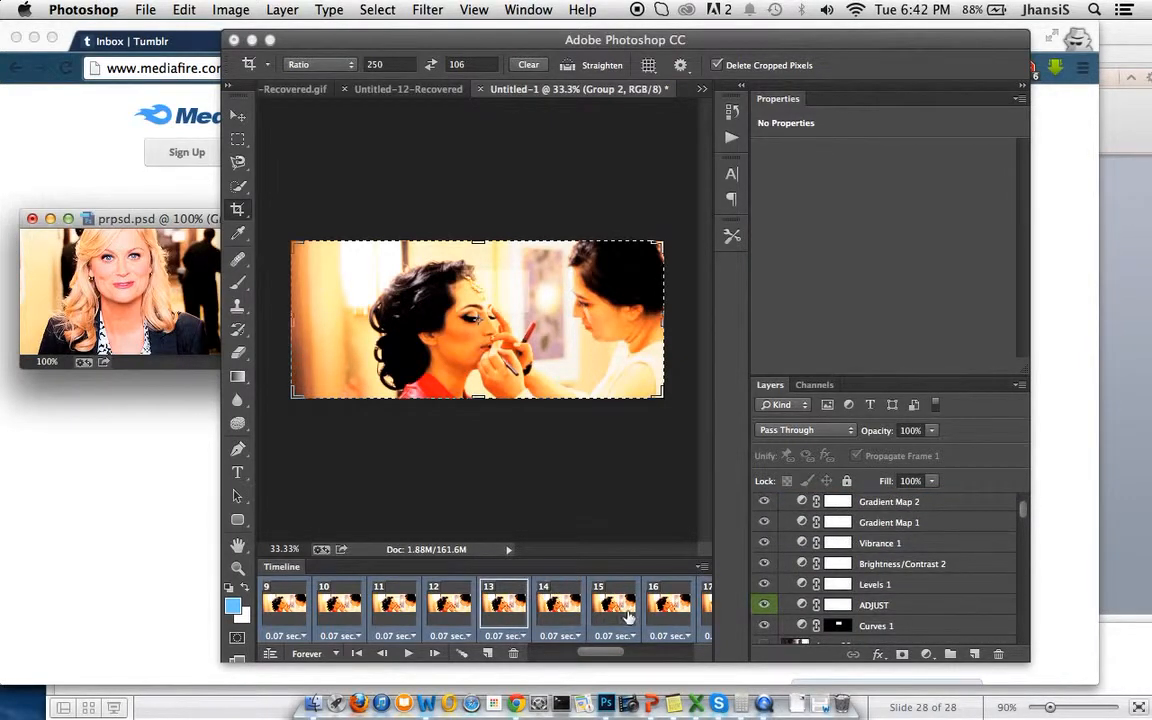
{"action": "scroll", "coordinate": [795, 586], "scroll_direction": "up", "scroll_amount": 4}
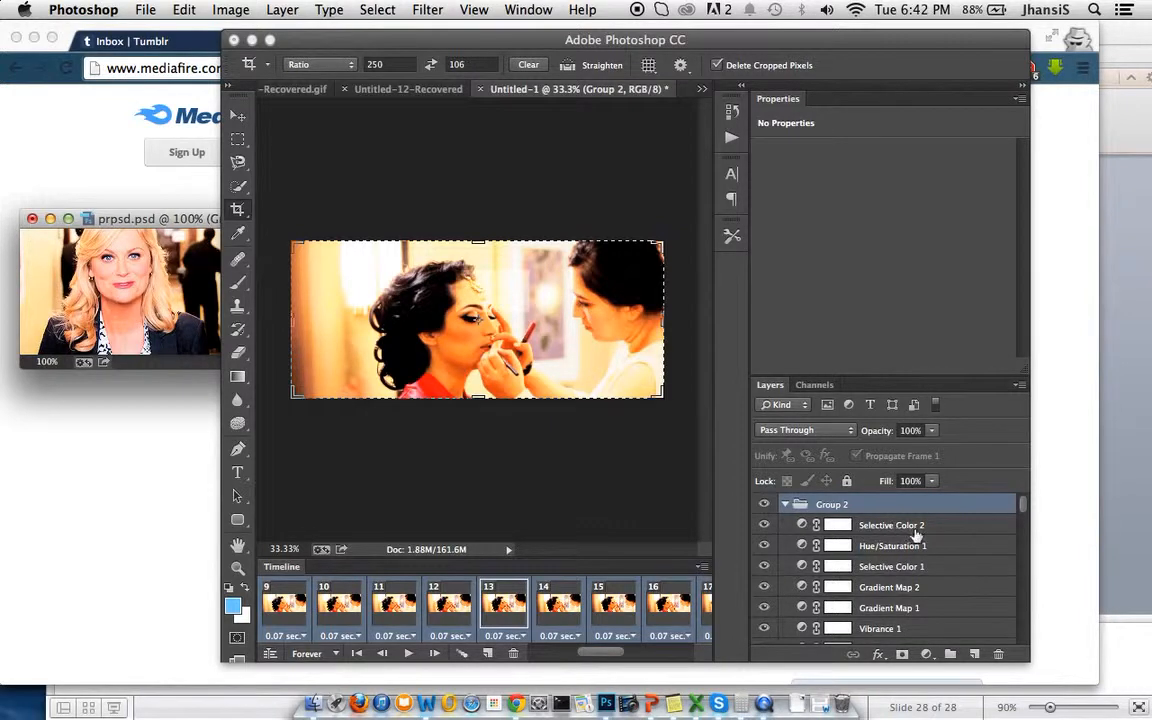
{"action": "left_click", "coordinate": [764, 524]}
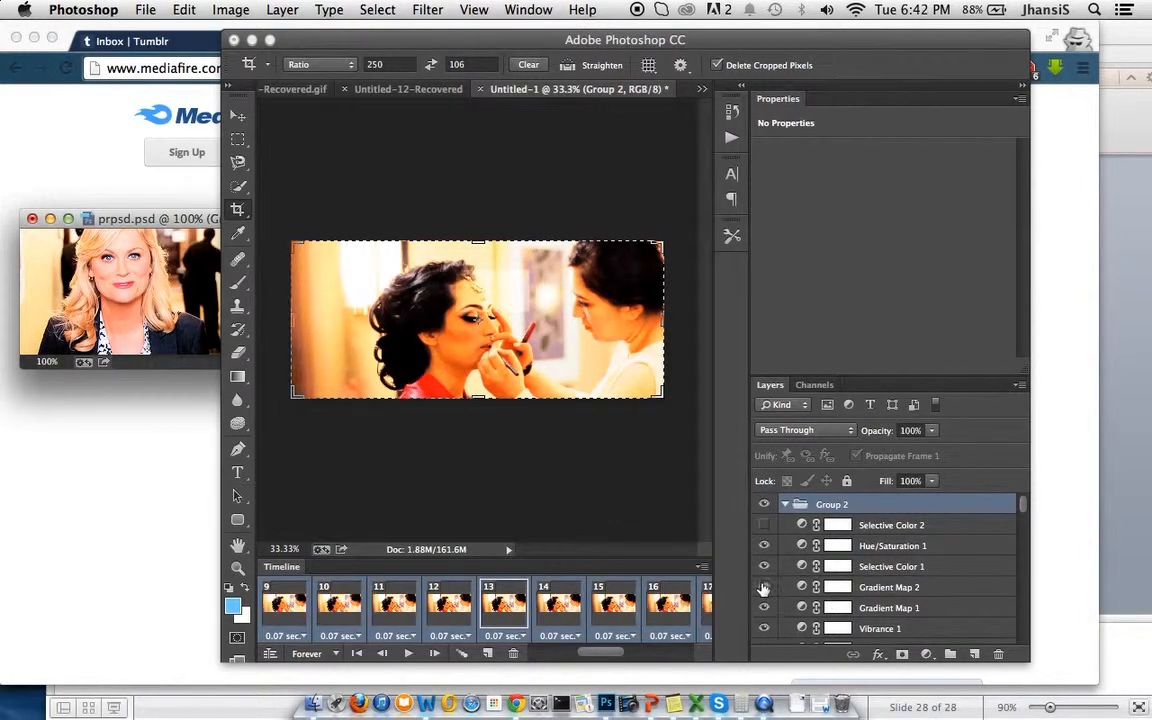
{"action": "scroll", "coordinate": [763, 600], "scroll_direction": "down", "scroll_amount": 1}
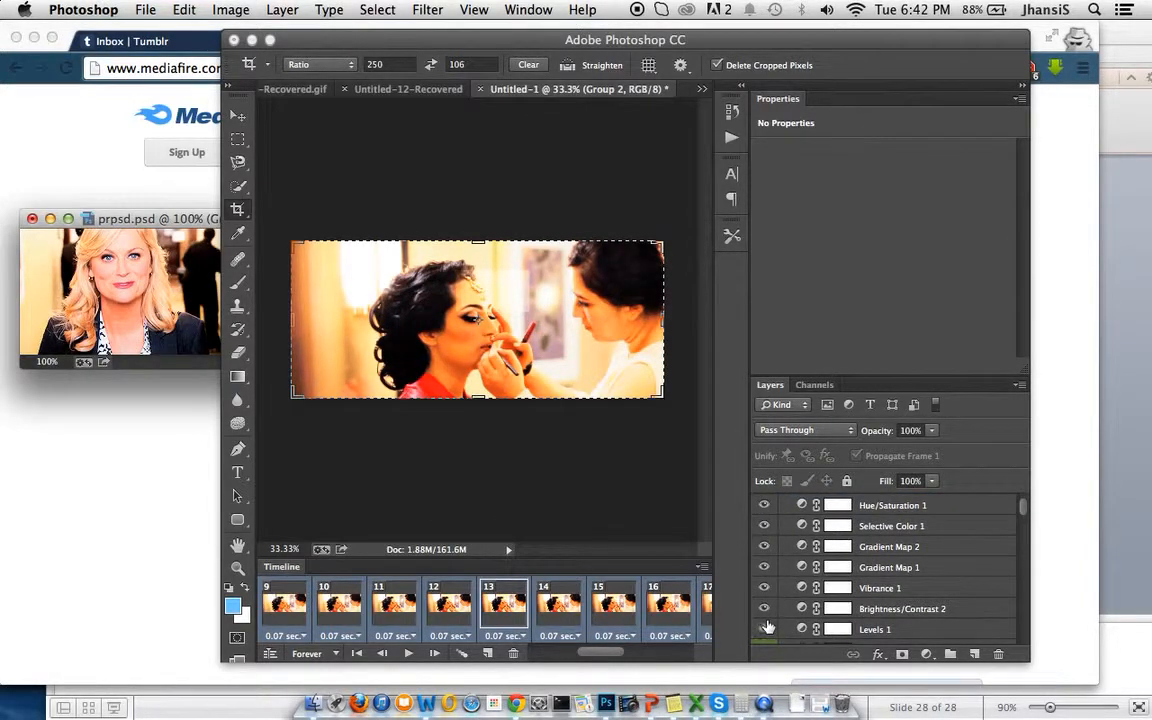
Hide the Brightness/Contrast 2 and Gradient Map 1 adjustment layers in Group 2.
{"action": "left_click", "coordinate": [765, 609]}
{"action": "left_click", "coordinate": [765, 609]}
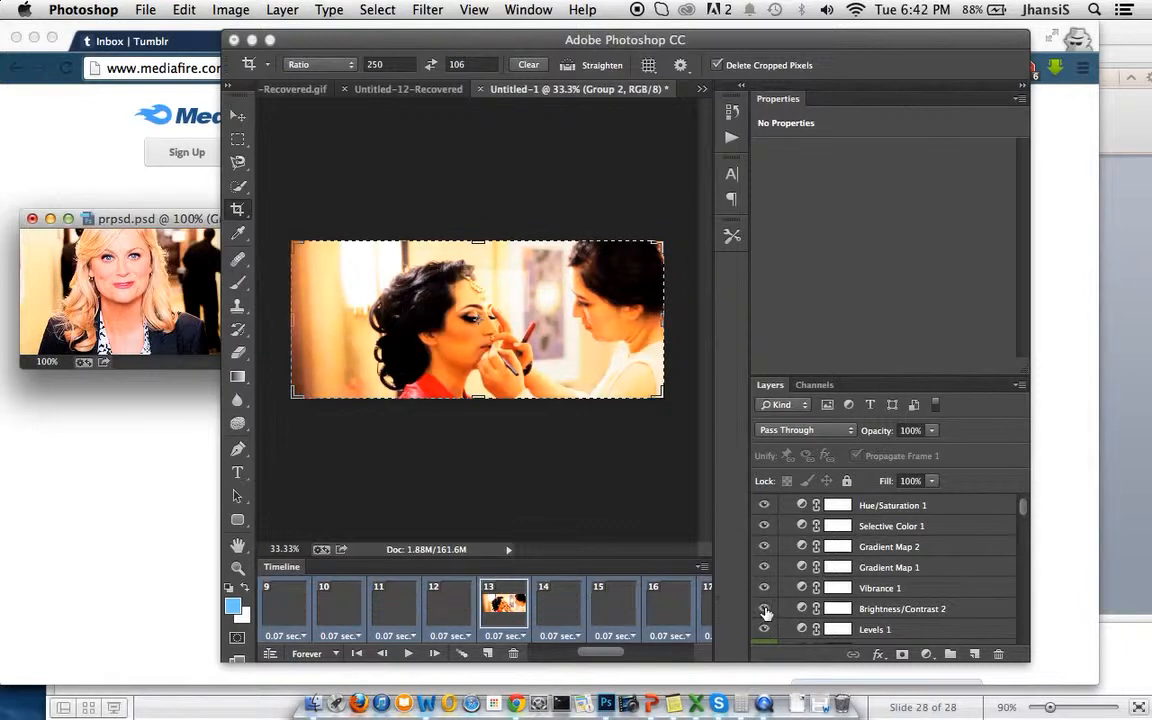
{"action": "left_click", "coordinate": [765, 609]}
{"action": "left_click", "coordinate": [765, 567]}
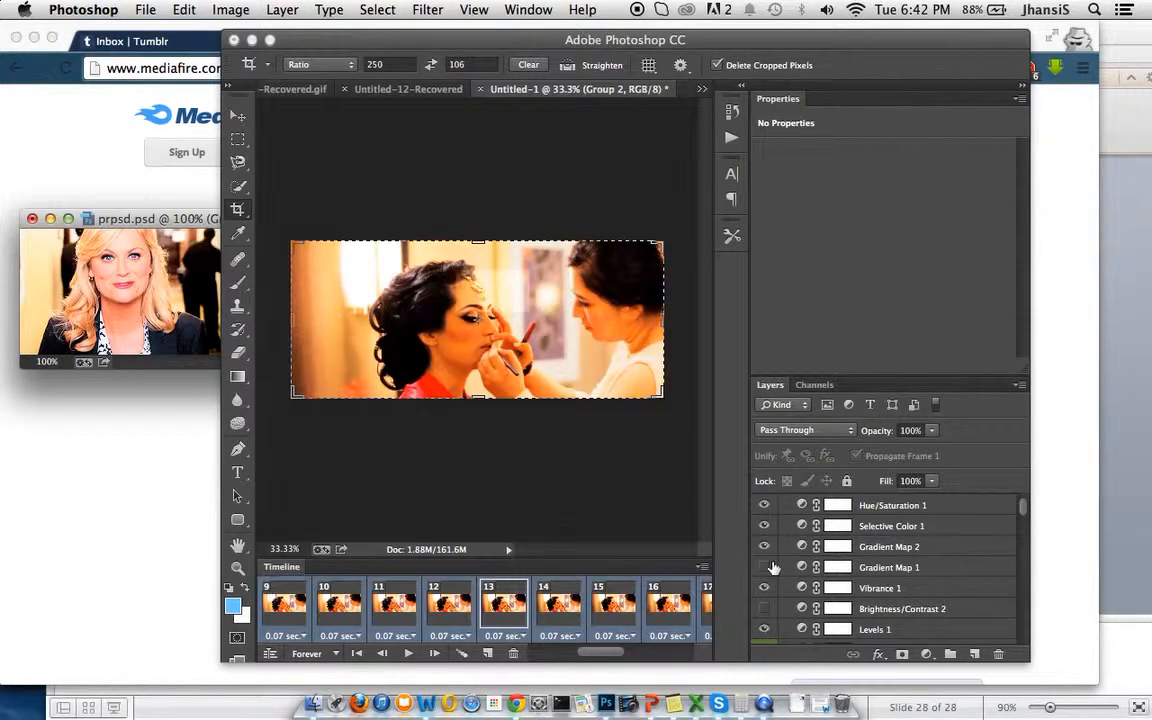
Toggle the visibility of Selective Color 1 and Gradient Map 1 to compare their effect, leaving both as they were.
{"action": "scroll", "coordinate": [770, 568], "scroll_direction": "up", "scroll_amount": 2}
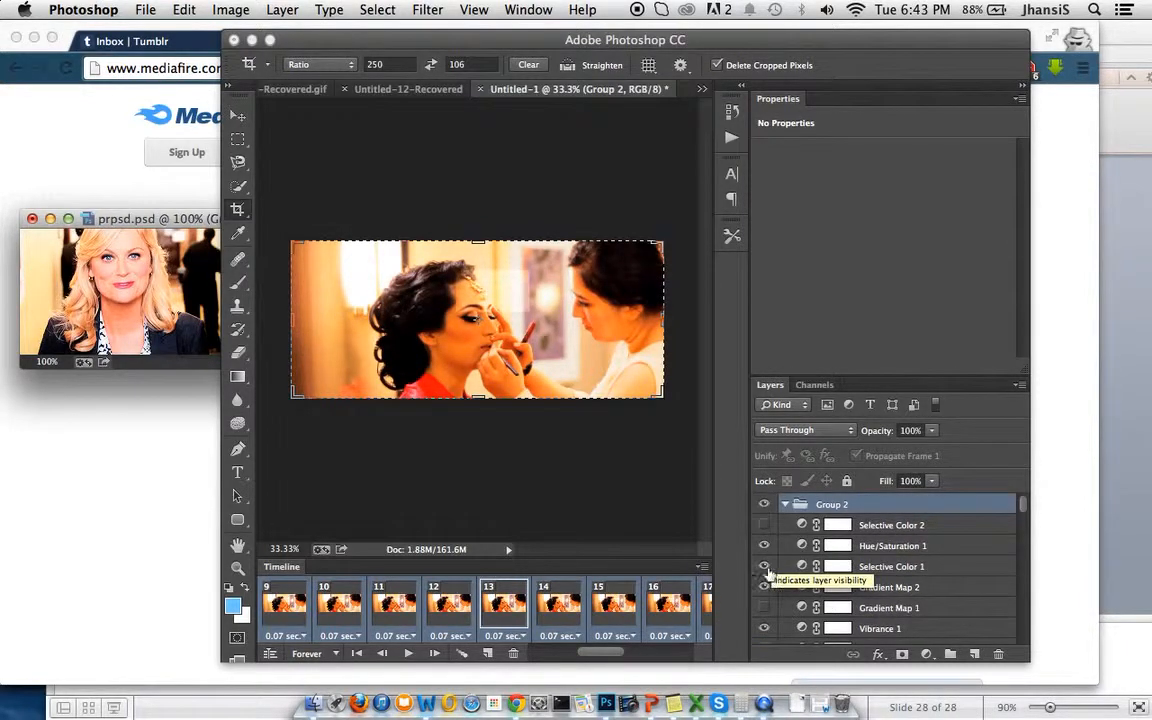
{"action": "left_click", "coordinate": [765, 567]}
{"action": "left_click", "coordinate": [765, 567]}
{"action": "scroll", "coordinate": [767, 580], "scroll_direction": "down", "scroll_amount": 1}
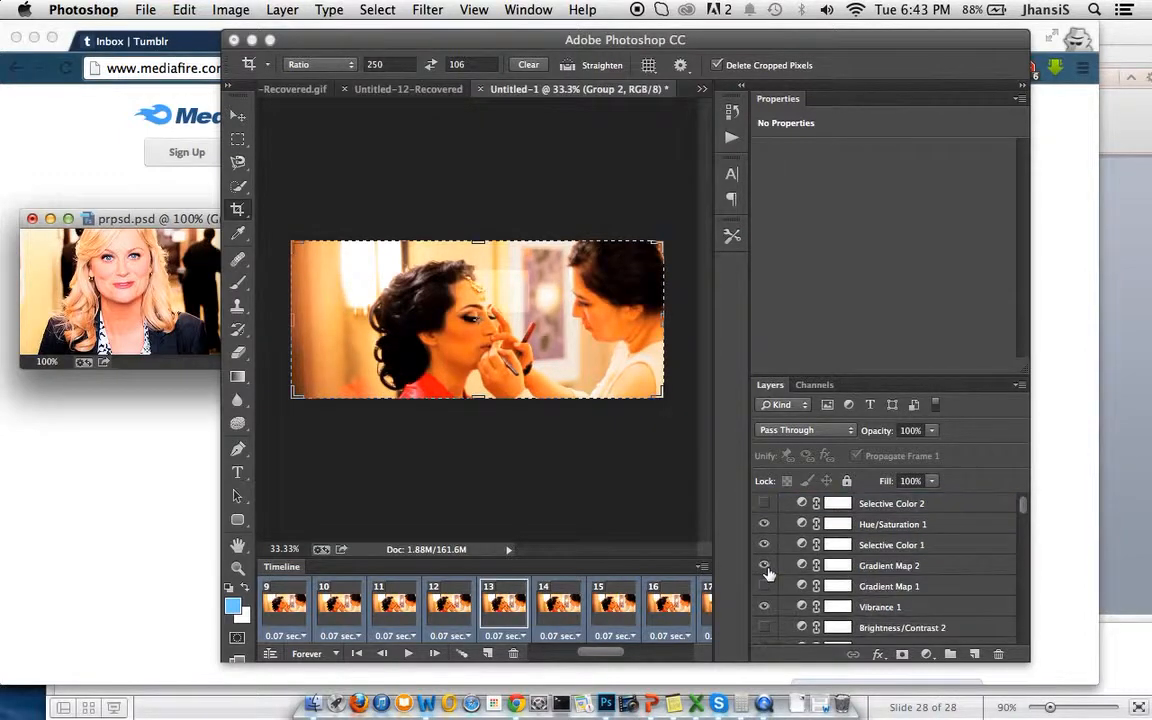
{"action": "left_click", "coordinate": [766, 589]}
{"action": "left_click", "coordinate": [767, 589]}
{"action": "left_click", "coordinate": [765, 551]}
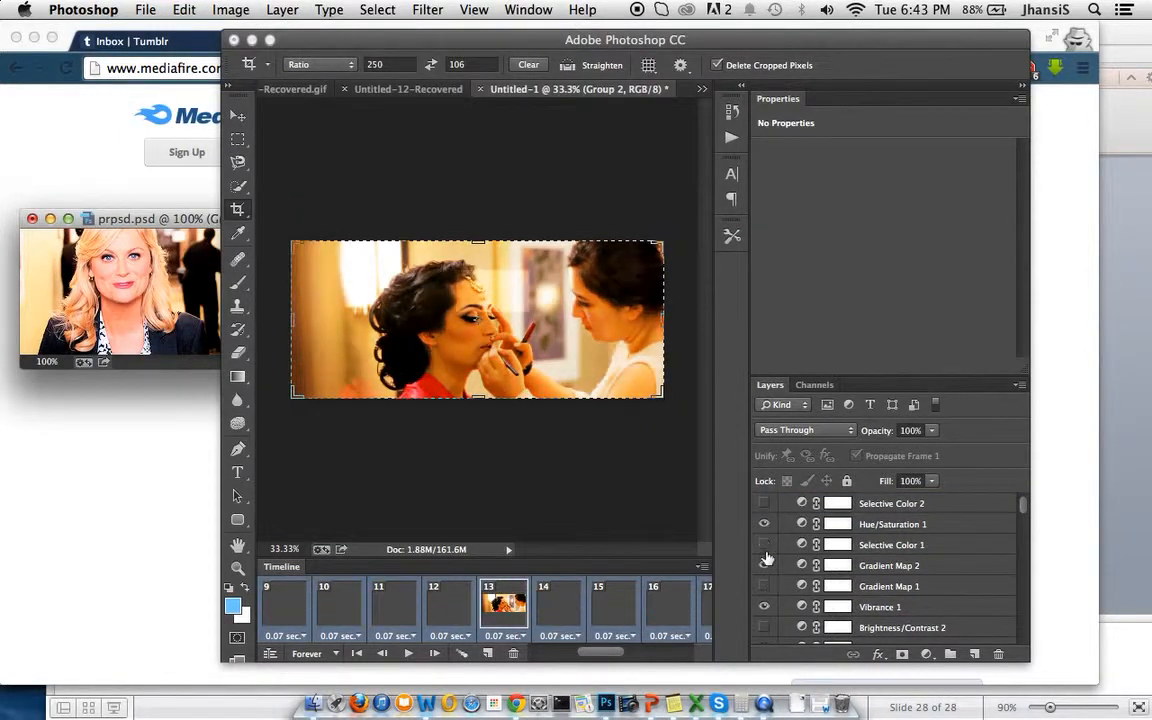
{"action": "left_click", "coordinate": [766, 551]}
Make the Brightness/Contrast 2 adjustment layer in Group 2 visible again.
{"action": "scroll", "coordinate": [769, 578], "scroll_direction": "down", "scroll_amount": 3}
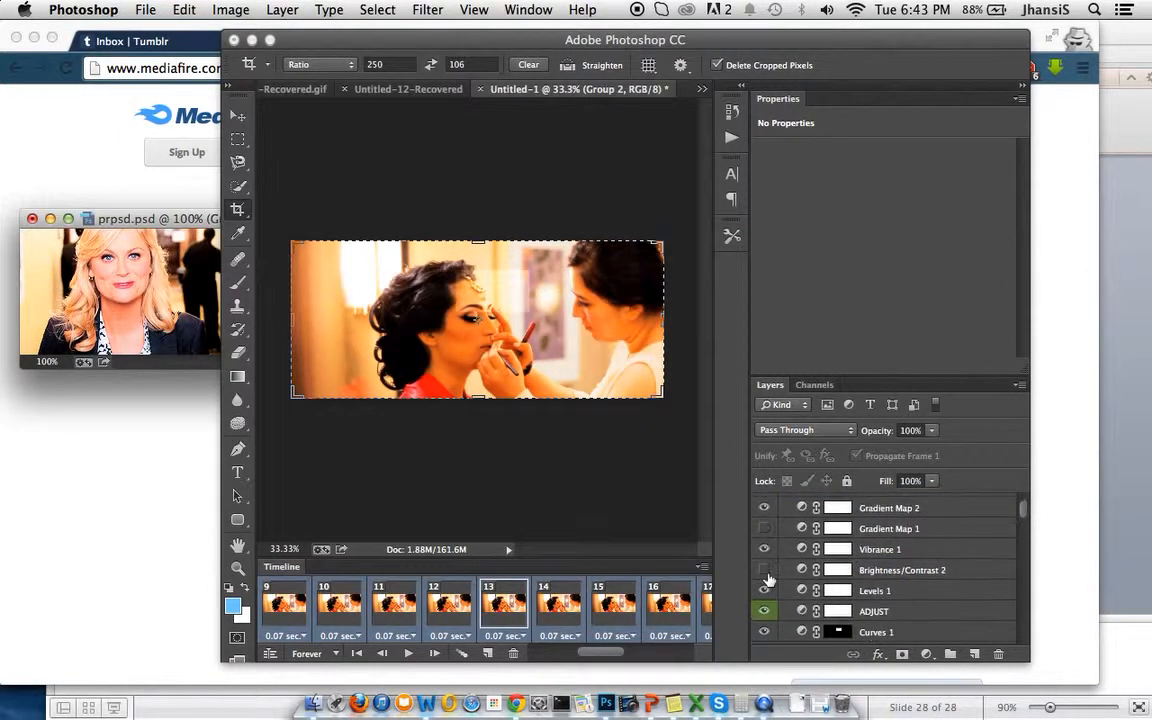
{"action": "left_click", "coordinate": [765, 571]}
{"action": "scroll", "coordinate": [765, 575], "scroll_direction": "up", "scroll_amount": 4}
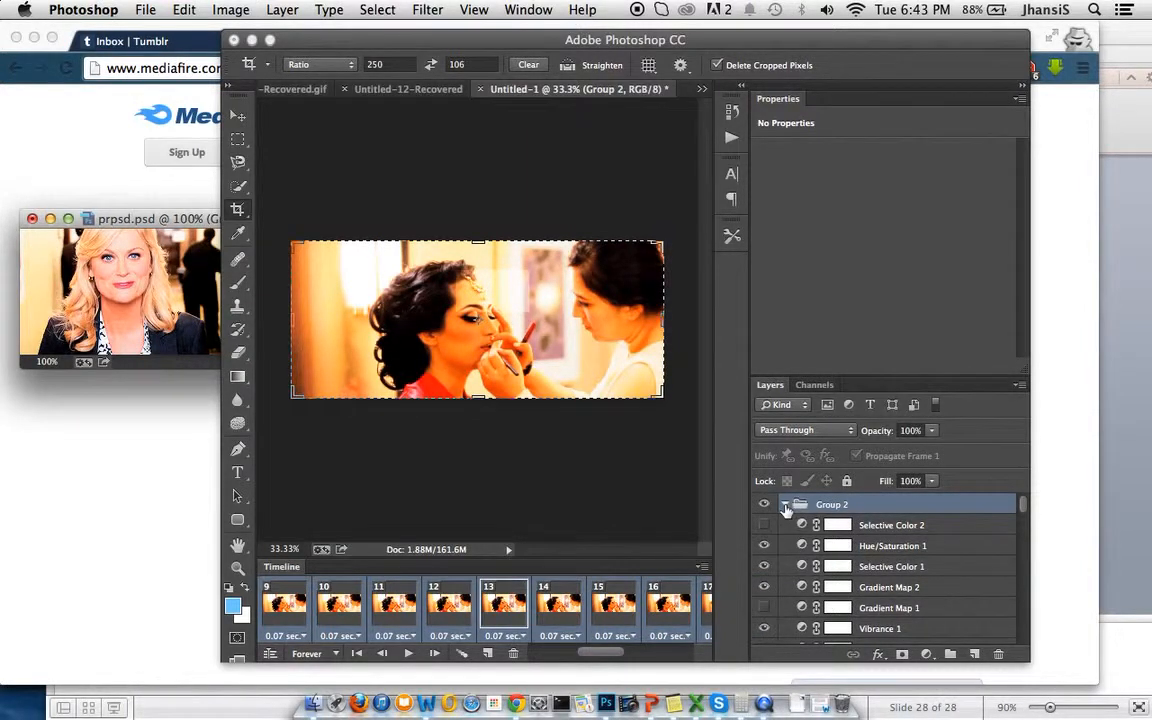
{"action": "left_click", "coordinate": [785, 505]}
{"action": "left_click", "coordinate": [785, 505]}
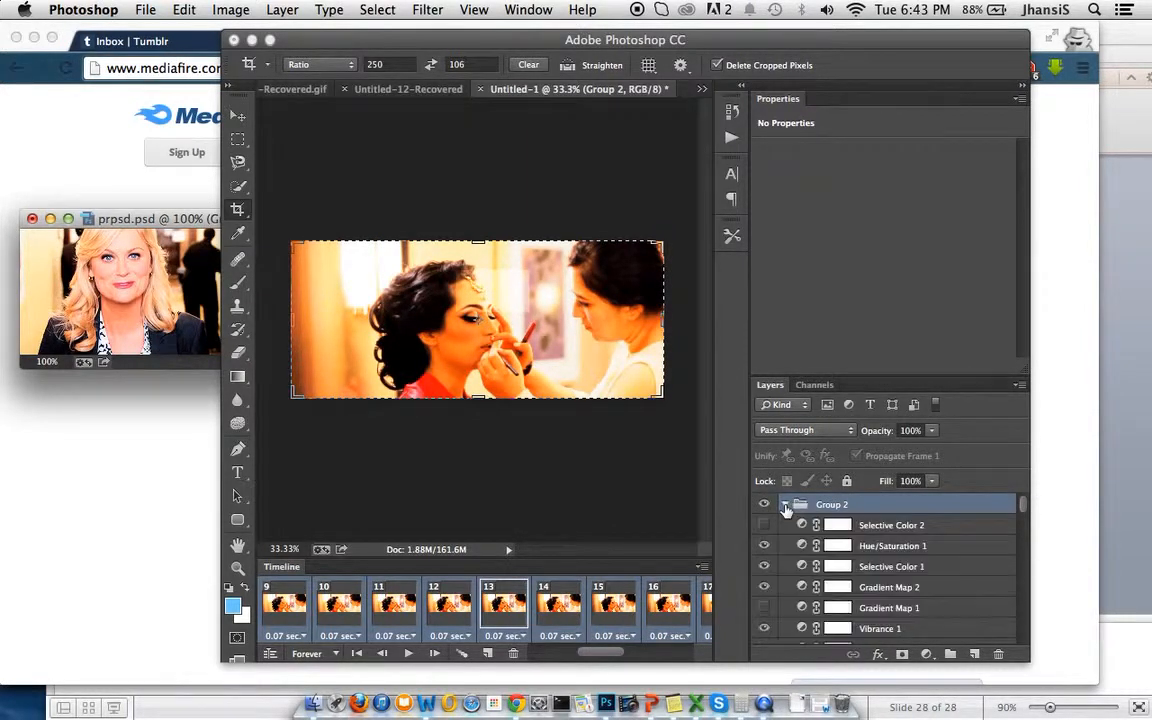
Check which adjustment layer types can be added, and collapse Group 2.
{"action": "left_click", "coordinate": [926, 655]}
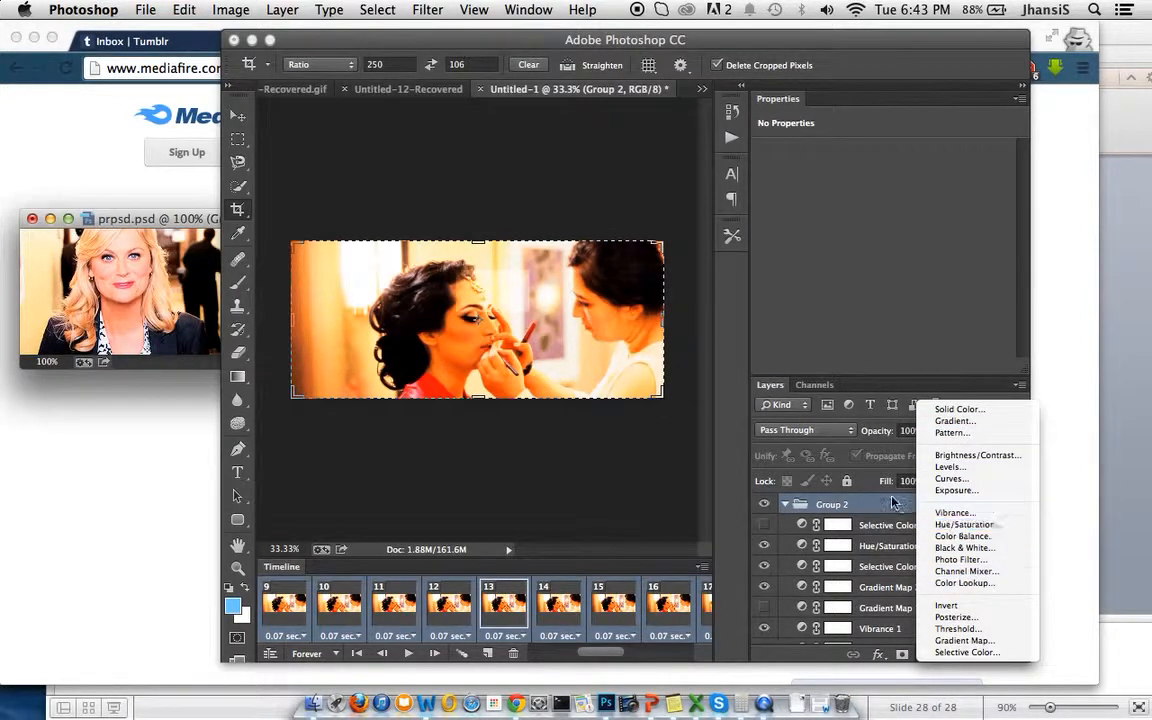
{"action": "left_click", "coordinate": [787, 505]}
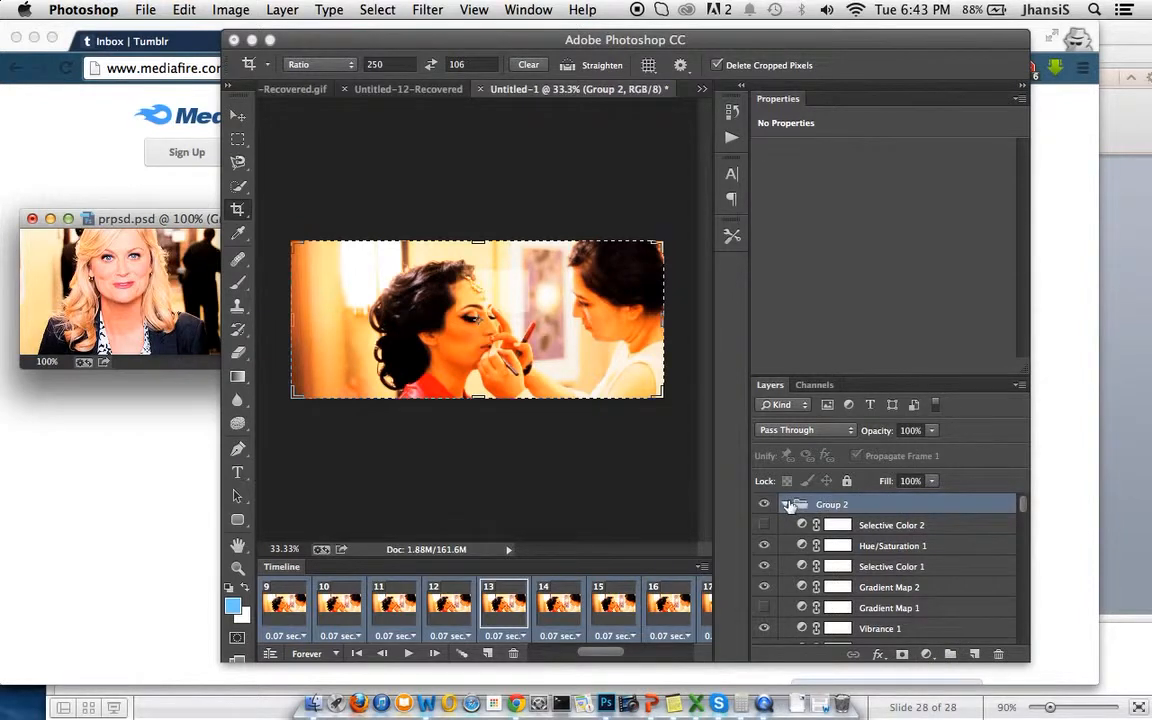
{"action": "left_click", "coordinate": [926, 655]}
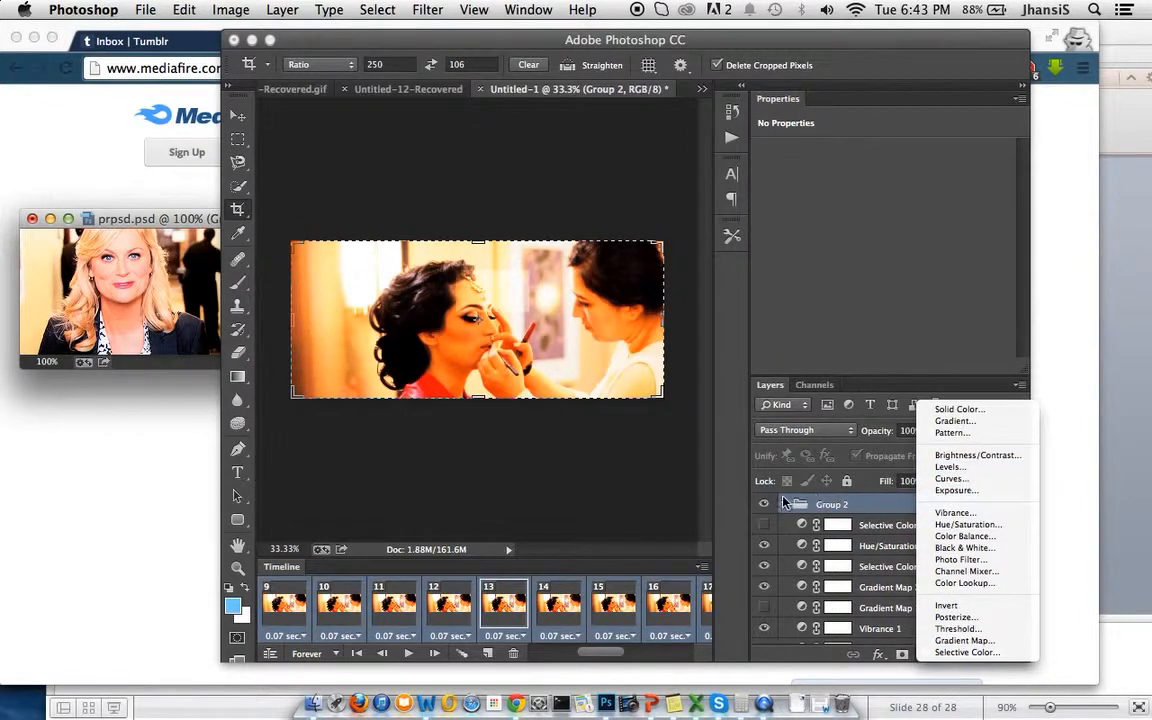
{"action": "left_click", "coordinate": [787, 507]}
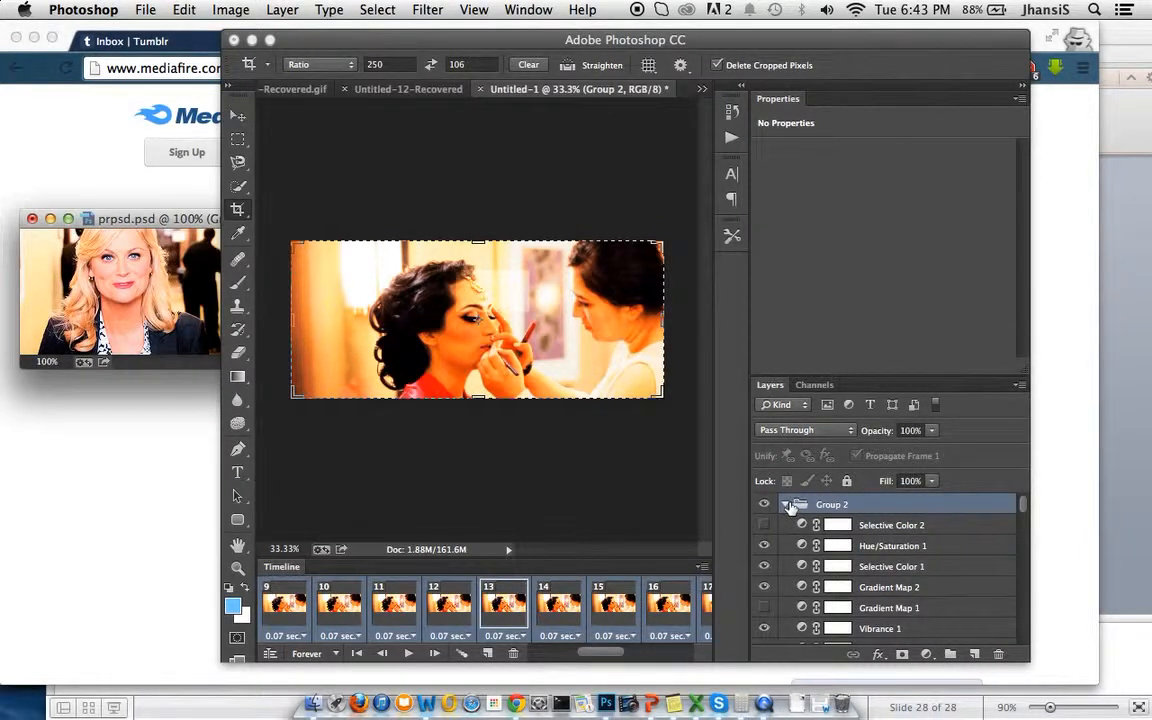
{"action": "left_click", "coordinate": [787, 505]}
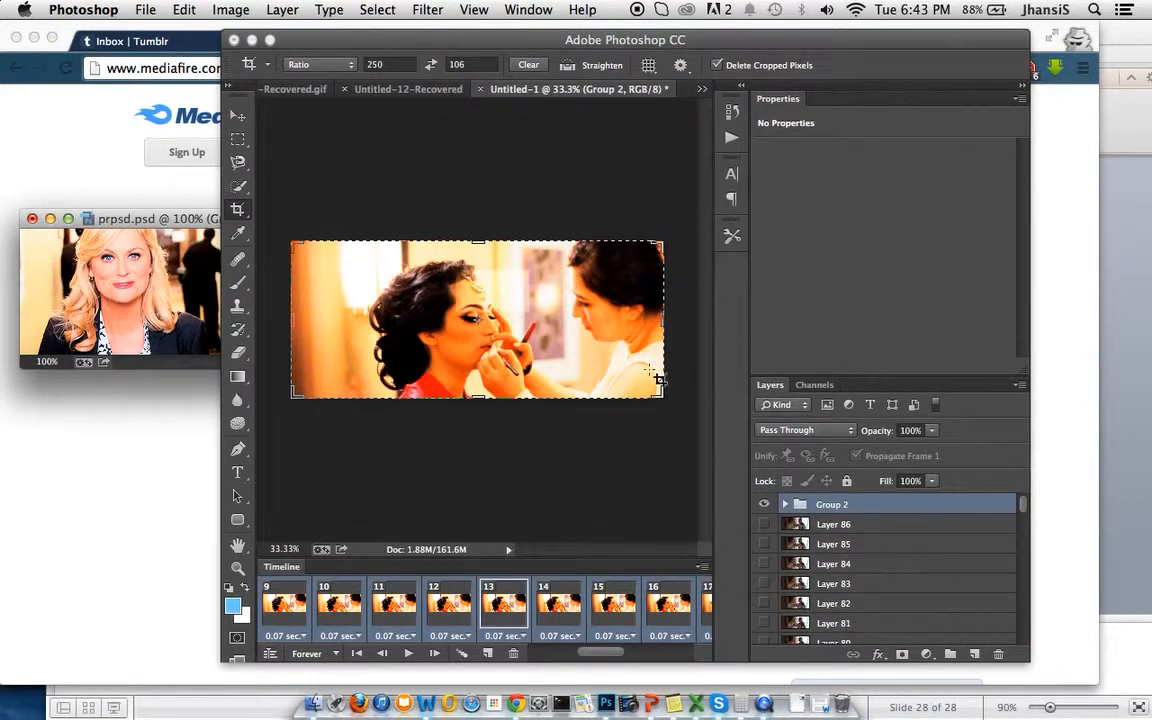
{"action": "left_click", "coordinate": [218, 8]}
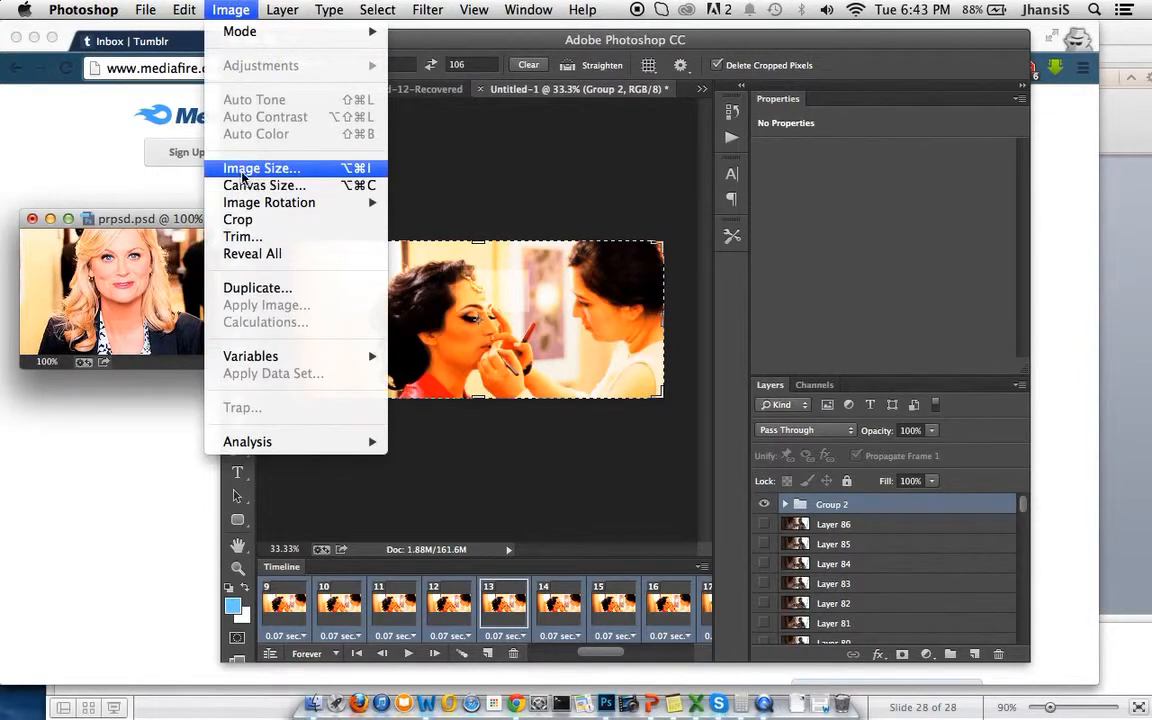
{"action": "left_click", "coordinate": [717, 398]}
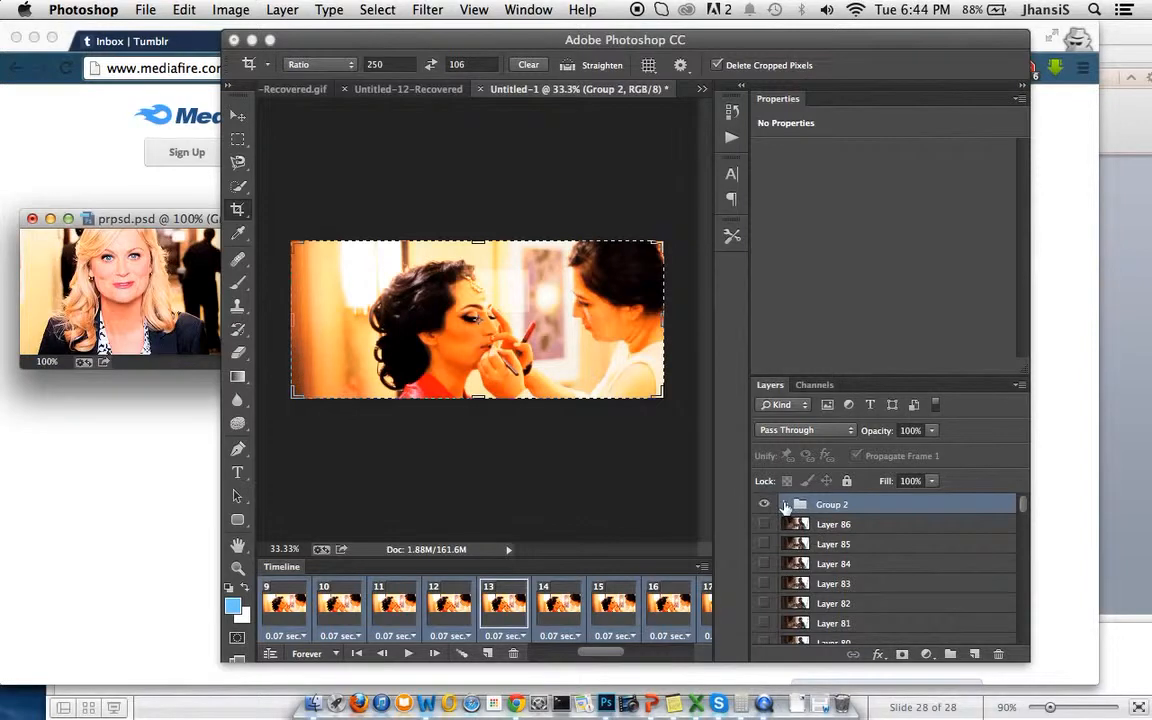
Switch the animation to the video timeline and convert Layer 86 through Layer 1 into one smart object for smart filters.
{"action": "left_click", "coordinate": [839, 530]}
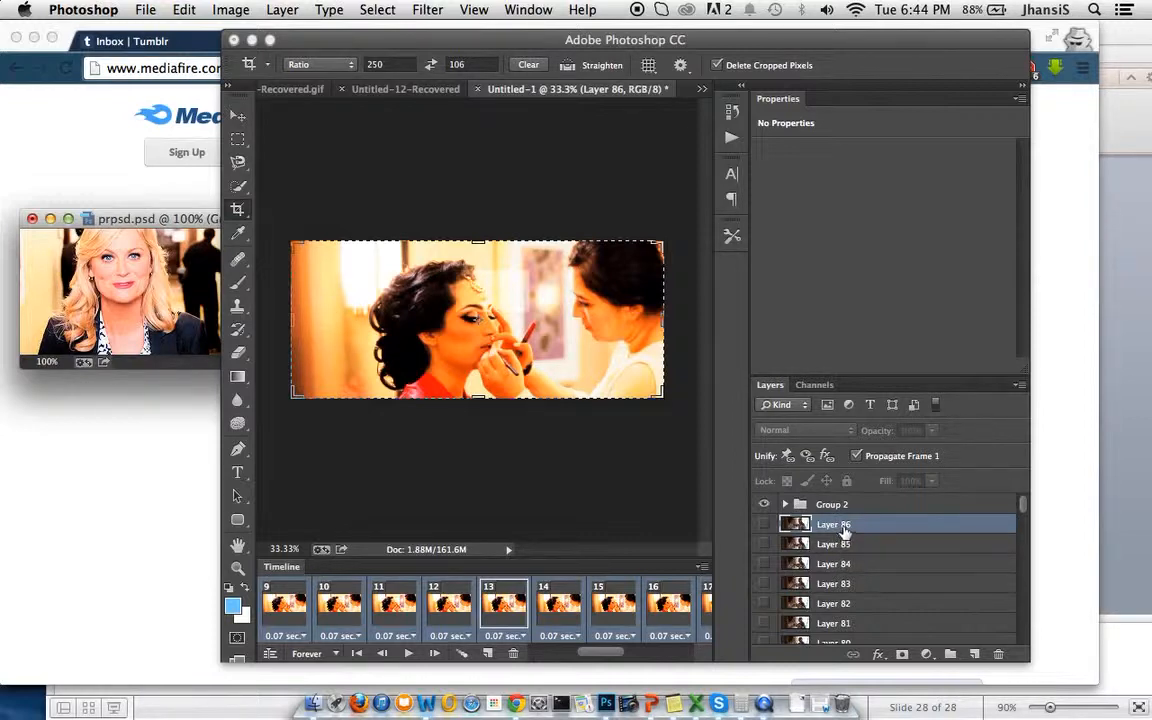
{"action": "scroll", "coordinate": [840, 560], "scroll_direction": "down", "scroll_amount": 20}
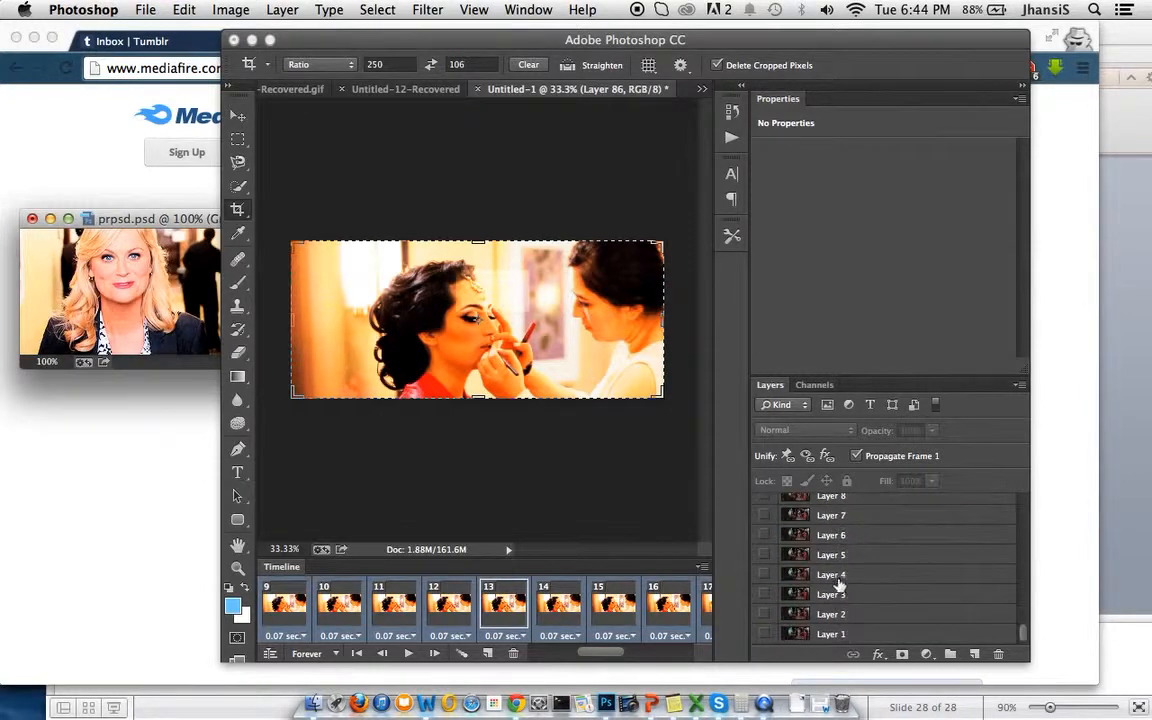
{"action": "left_click", "coordinate": [830, 636], "text": "shift"}
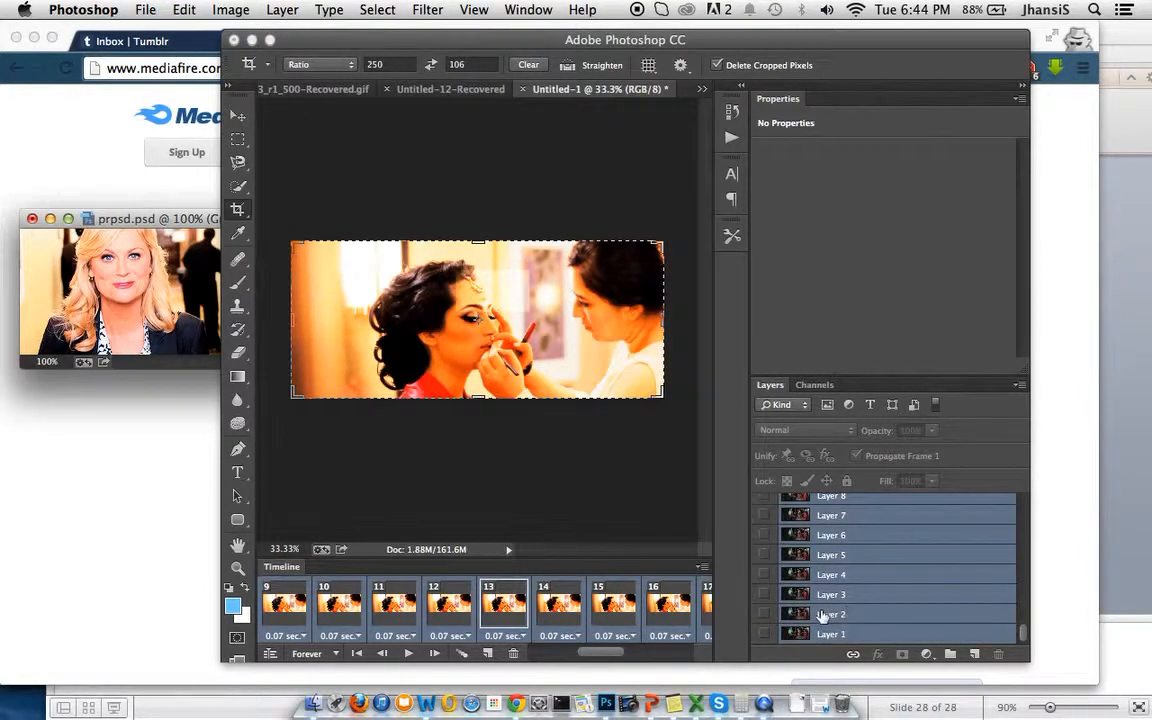
{"action": "left_click", "coordinate": [270, 656]}
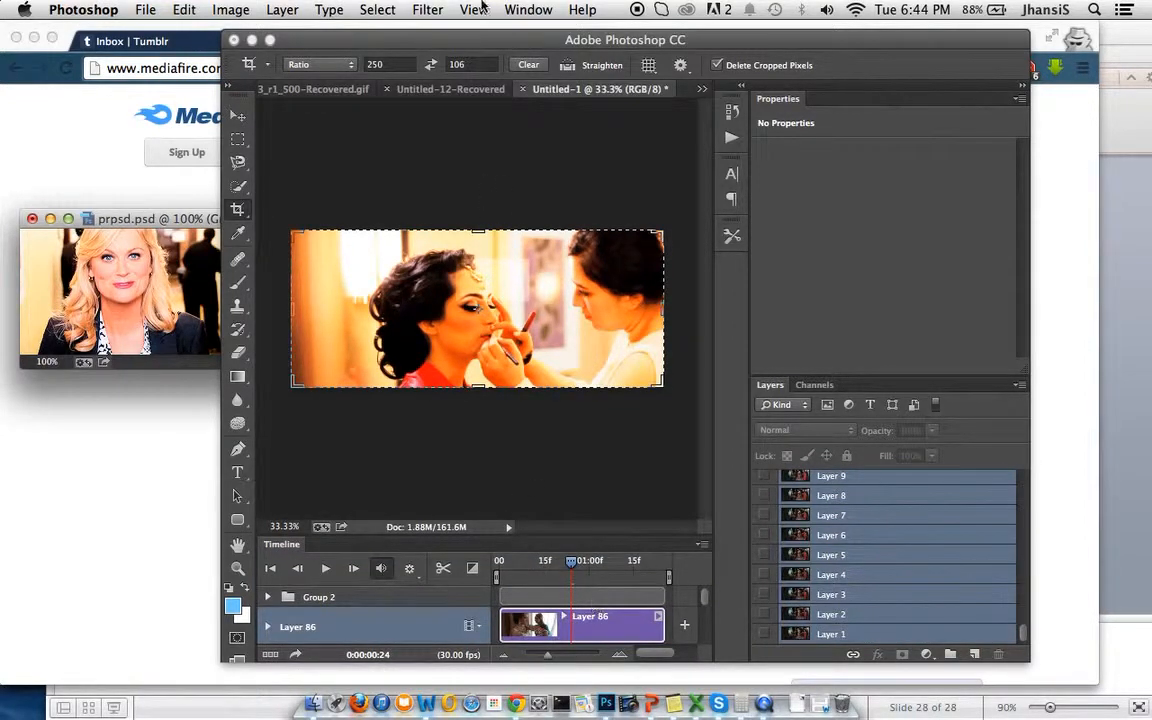
{"action": "left_click", "coordinate": [428, 10]}
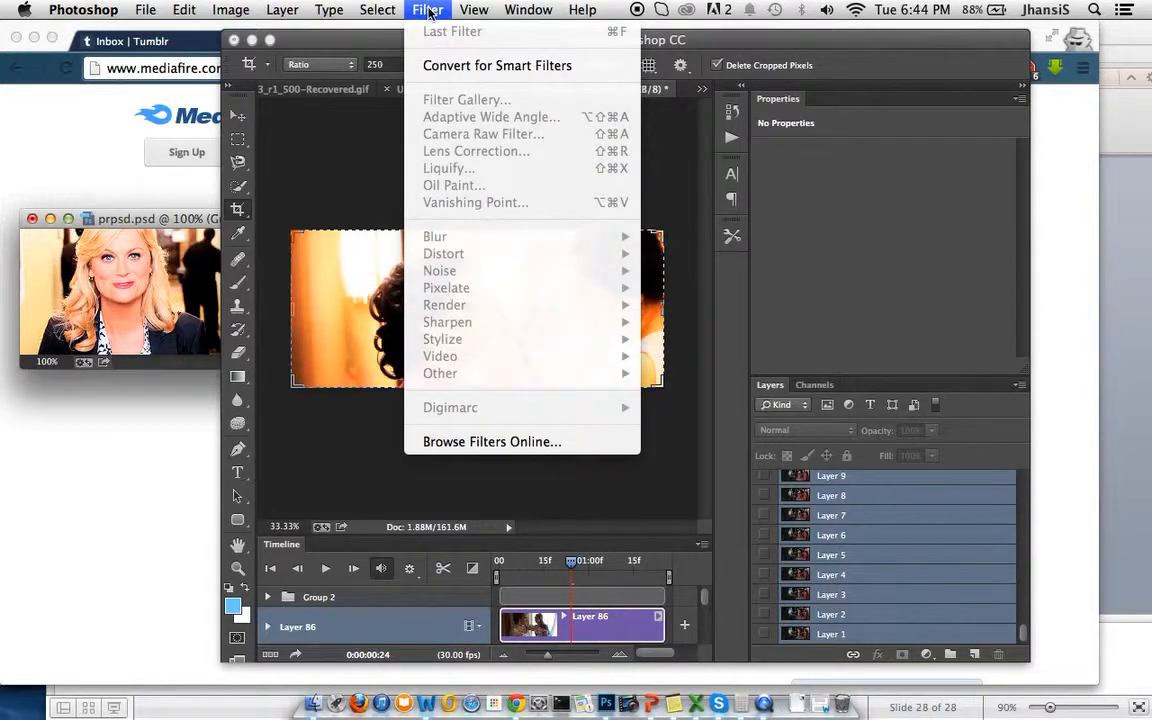
{"action": "left_click", "coordinate": [472, 66]}
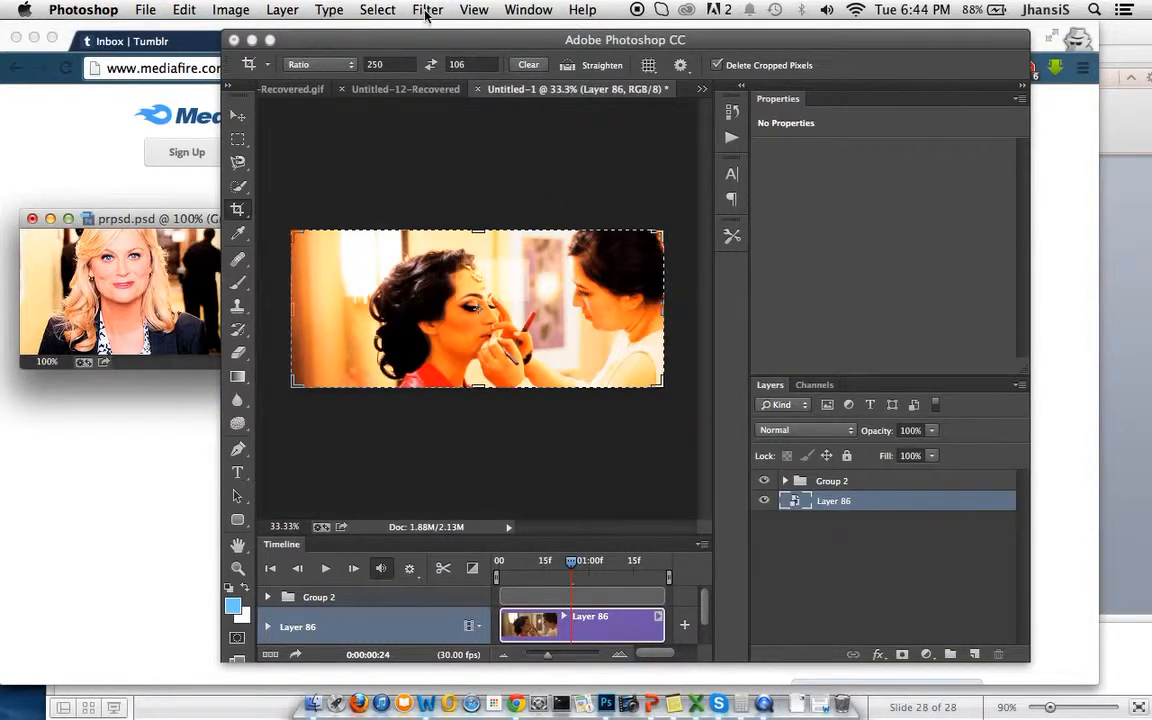
Apply Smart Sharpen to Layer 86 with amount 500%, radius 0.3 px, reduce noise 10% and Lens Blur removal.
{"action": "left_click", "coordinate": [427, 12]}
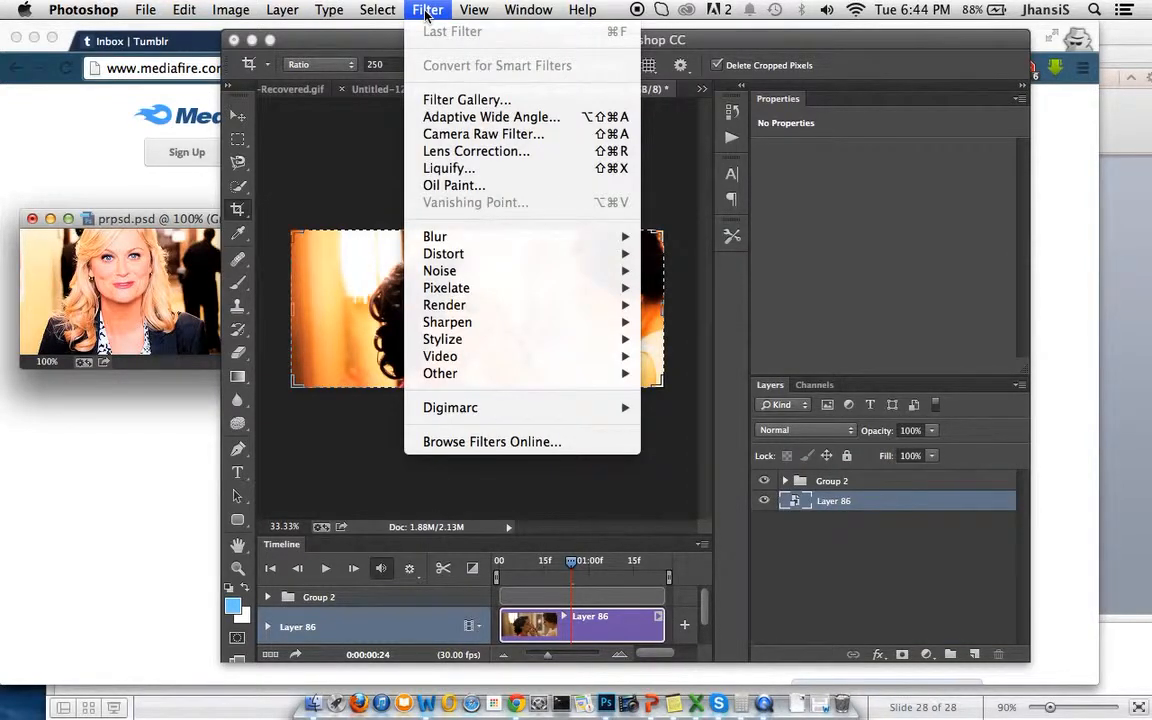
{"action": "mouse_move", "coordinate": [476, 322]}
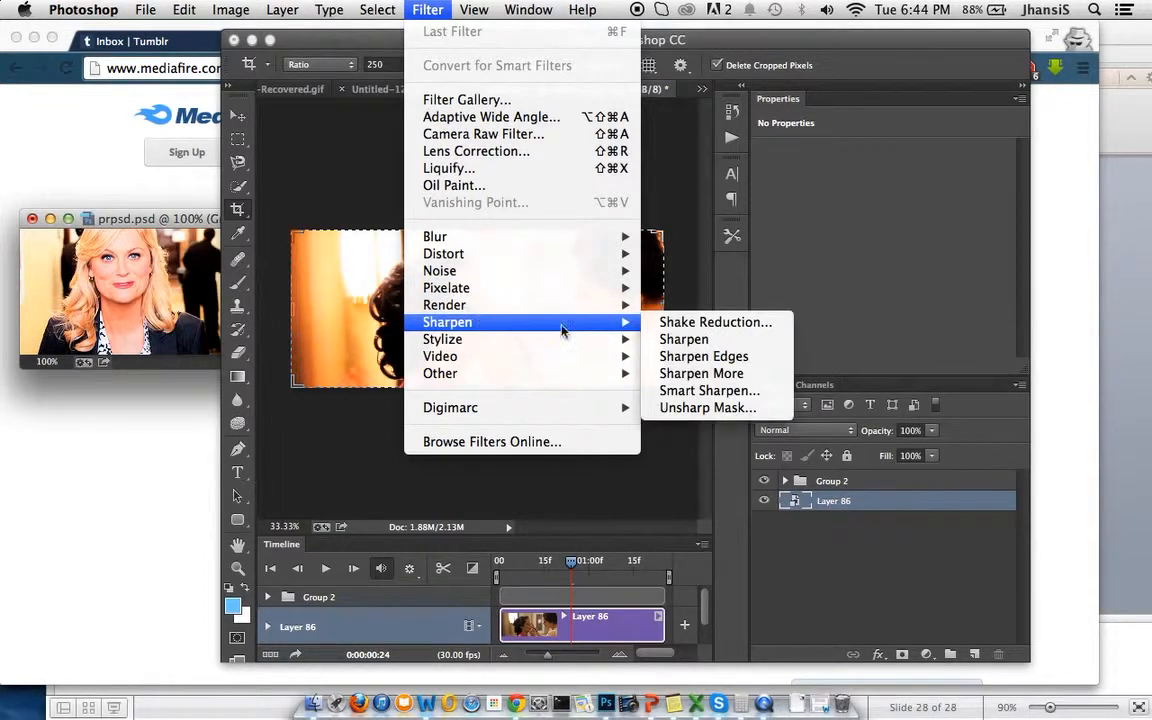
{"action": "left_click", "coordinate": [718, 394]}
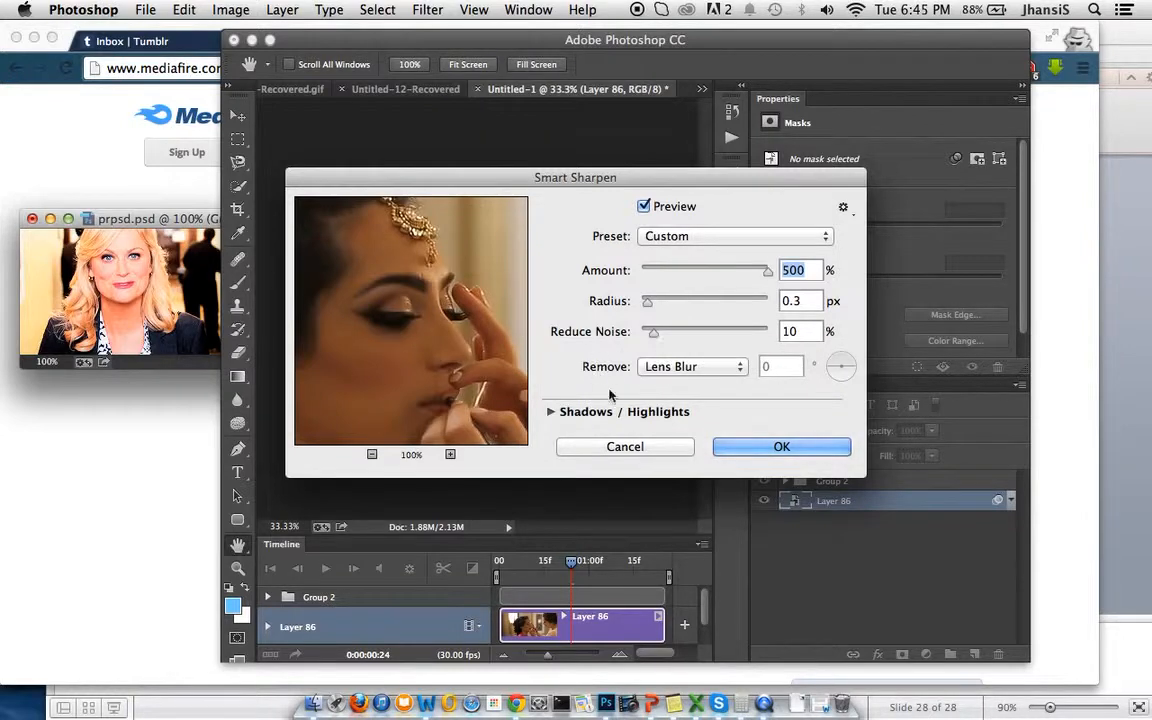
{"action": "left_click", "coordinate": [743, 446]}
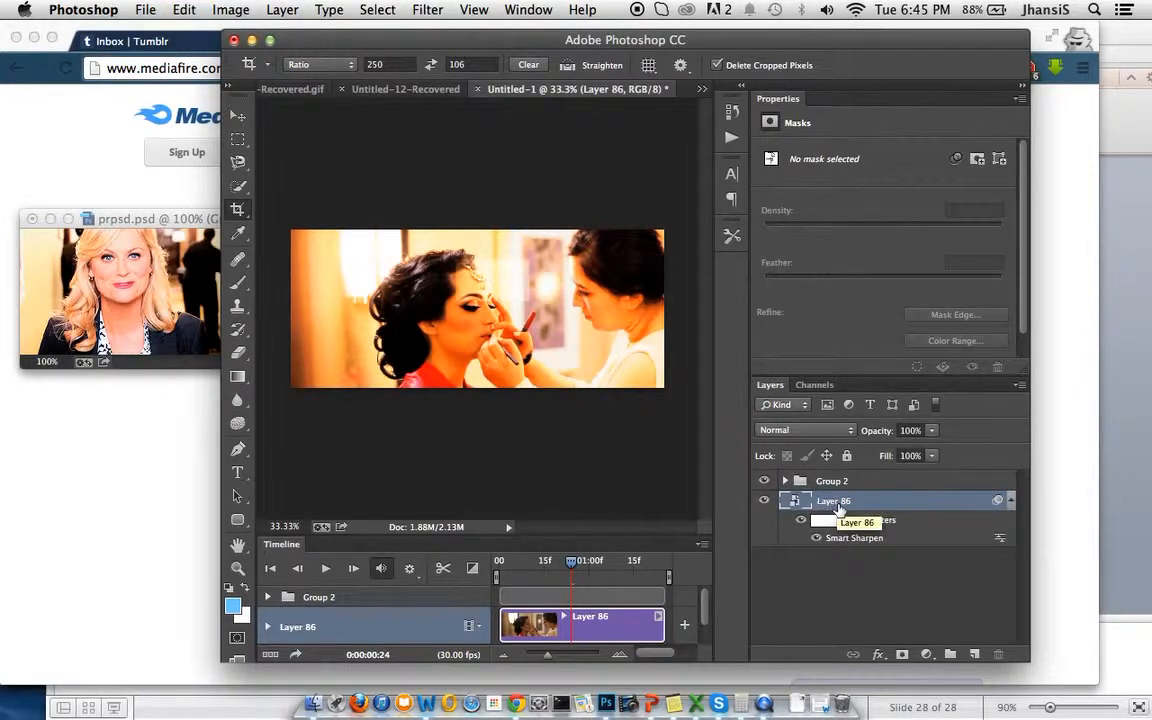
Resize the image to 500 pixels wide with proportions linked.
{"action": "left_click", "coordinate": [245, 9]}
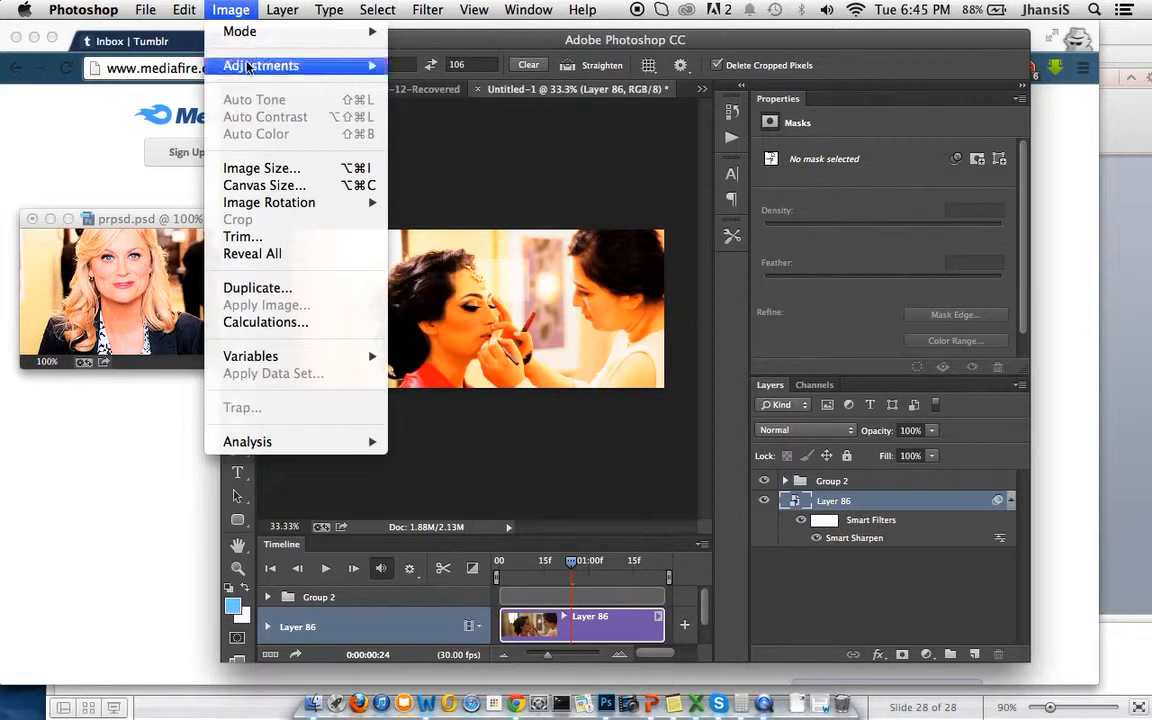
{"action": "left_click", "coordinate": [303, 172]}
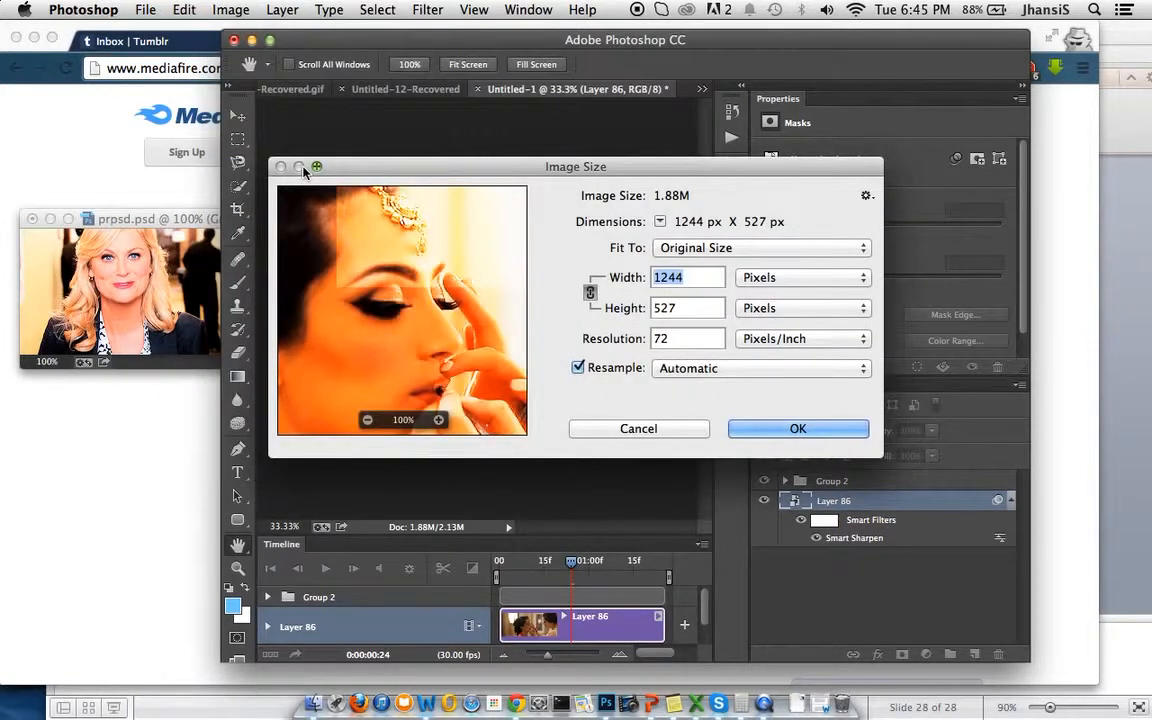
{"action": "type", "text": "500"}
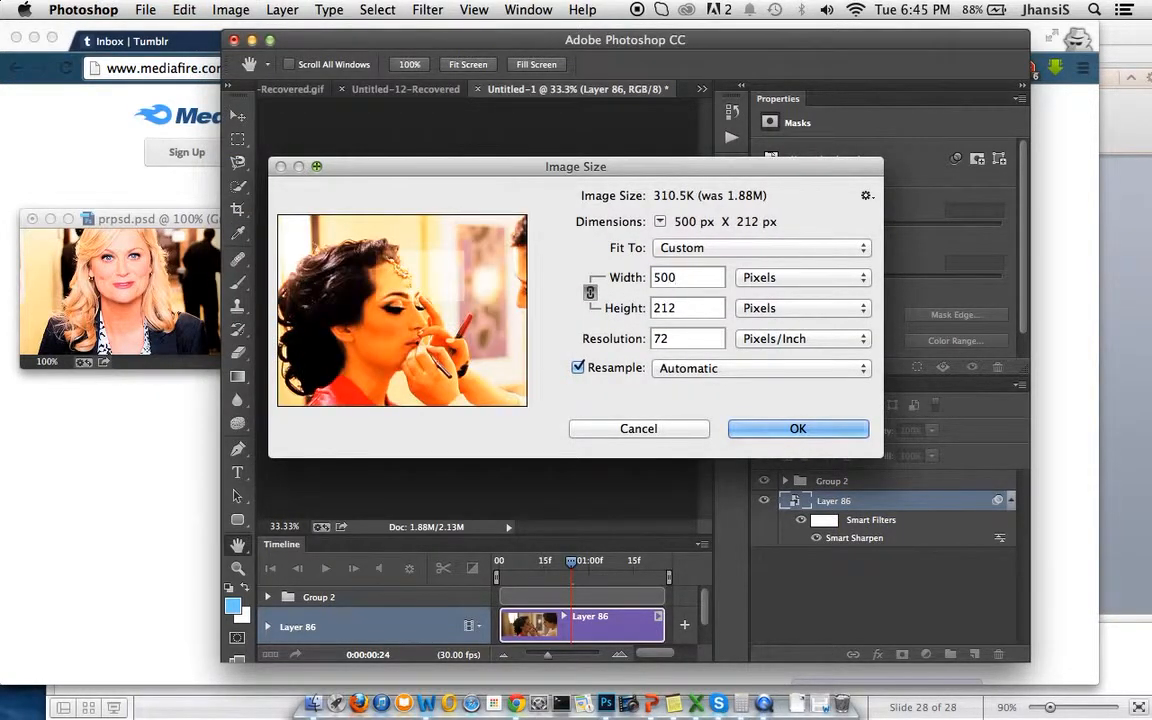
{"action": "key", "text": "Return"}
{"action": "key", "text": "c"}
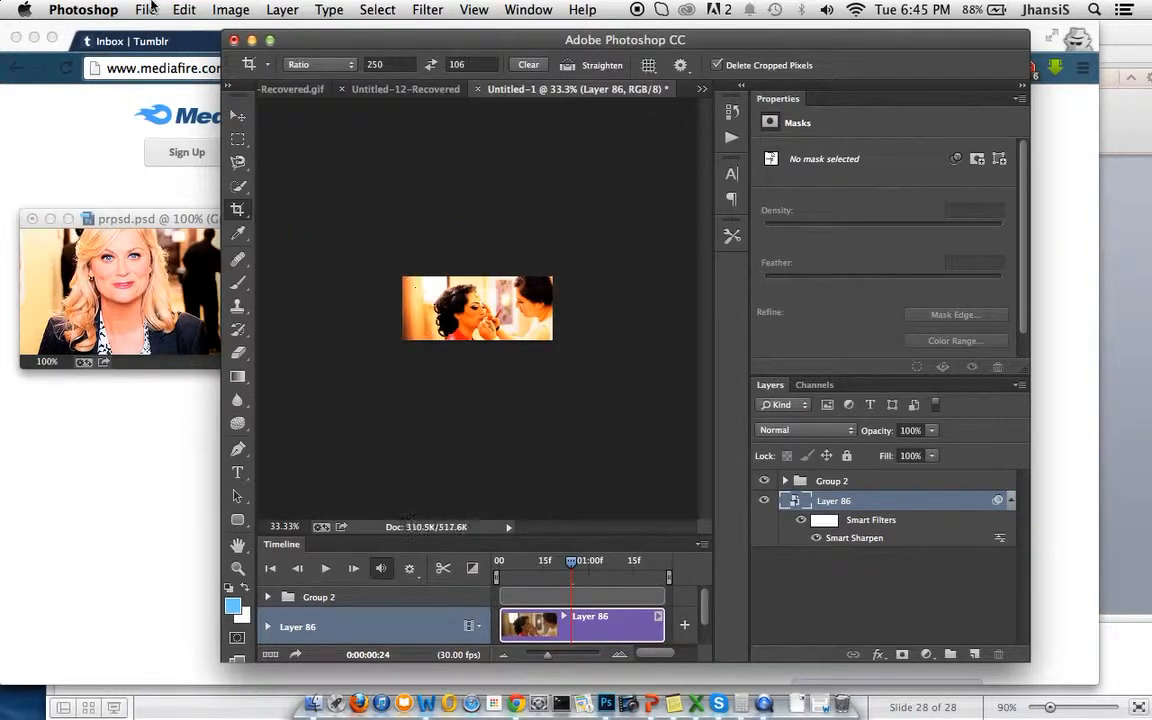
Start a Save for Web export as a 256-color GIF and set the animation's looping to Forever.
{"action": "left_click", "coordinate": [145, 9]}
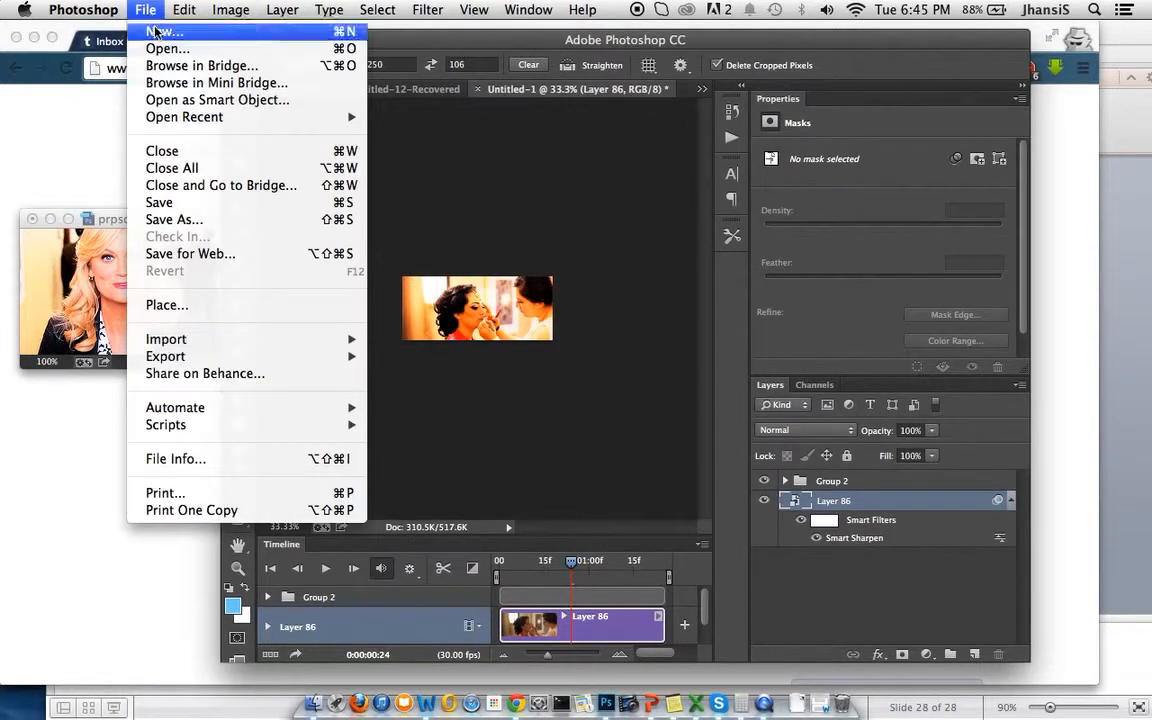
{"action": "left_click", "coordinate": [237, 254]}
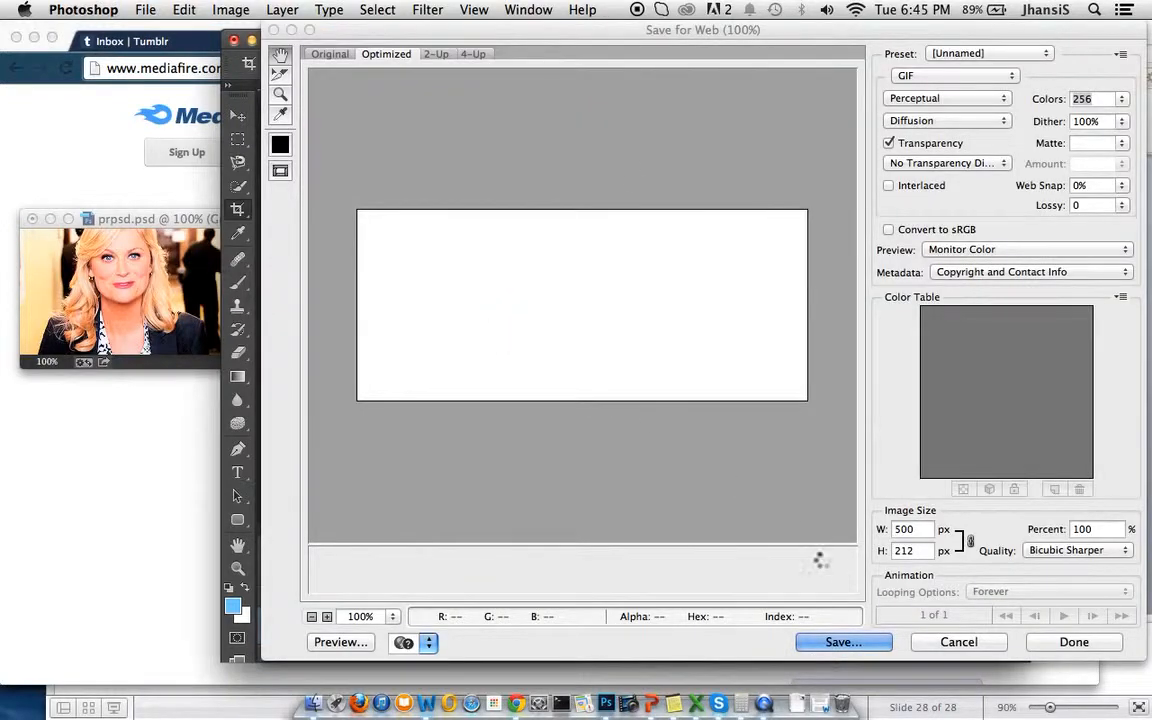
{"action": "left_click_drag", "start_coordinate": [503, 35], "coordinate": [464, 33]}
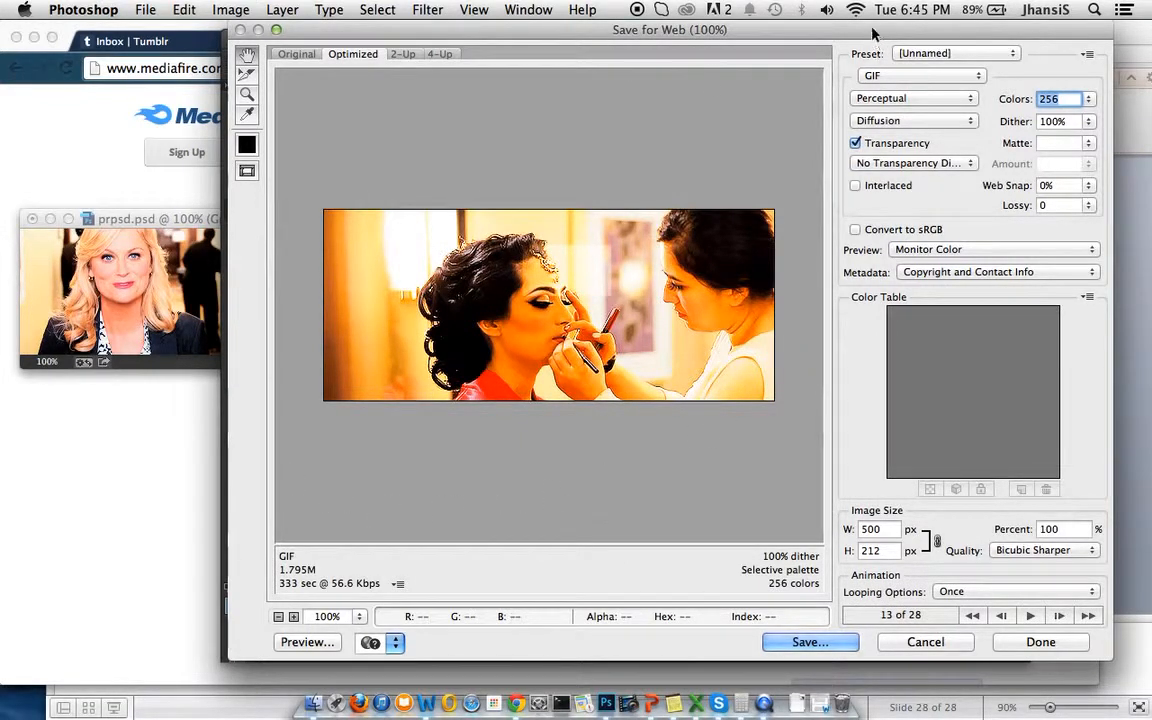
{"action": "left_click_drag", "start_coordinate": [872, 33], "coordinate": [829, 33]}
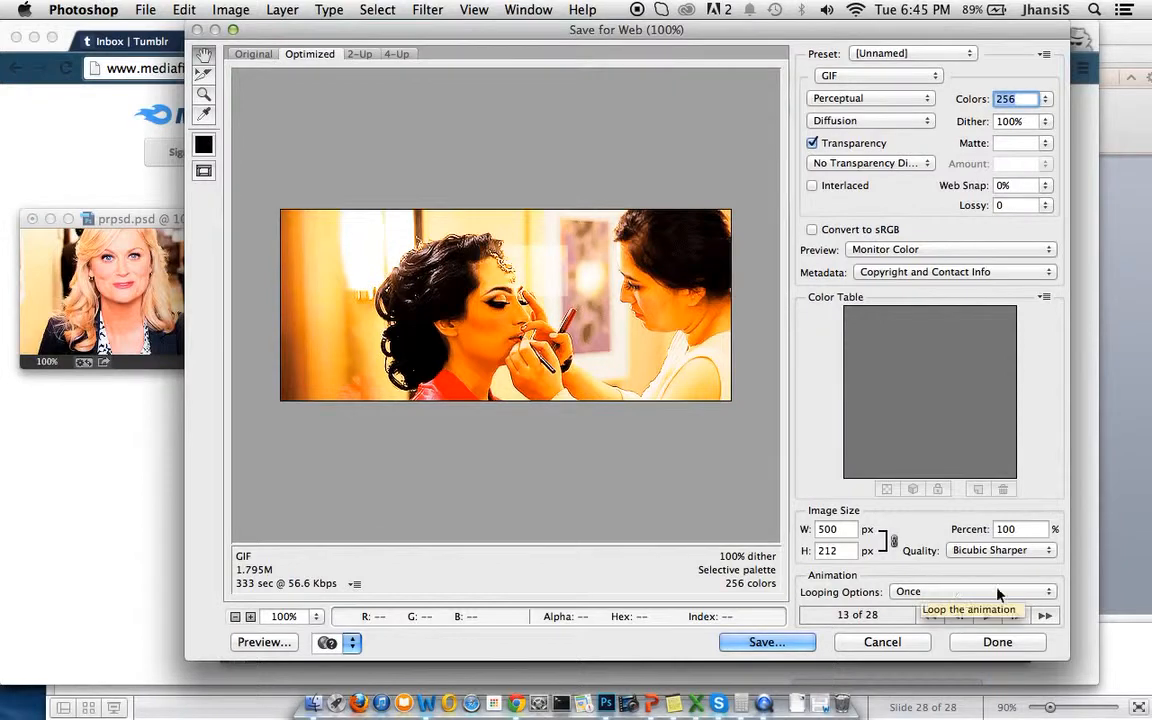
{"action": "left_click", "coordinate": [930, 593]}
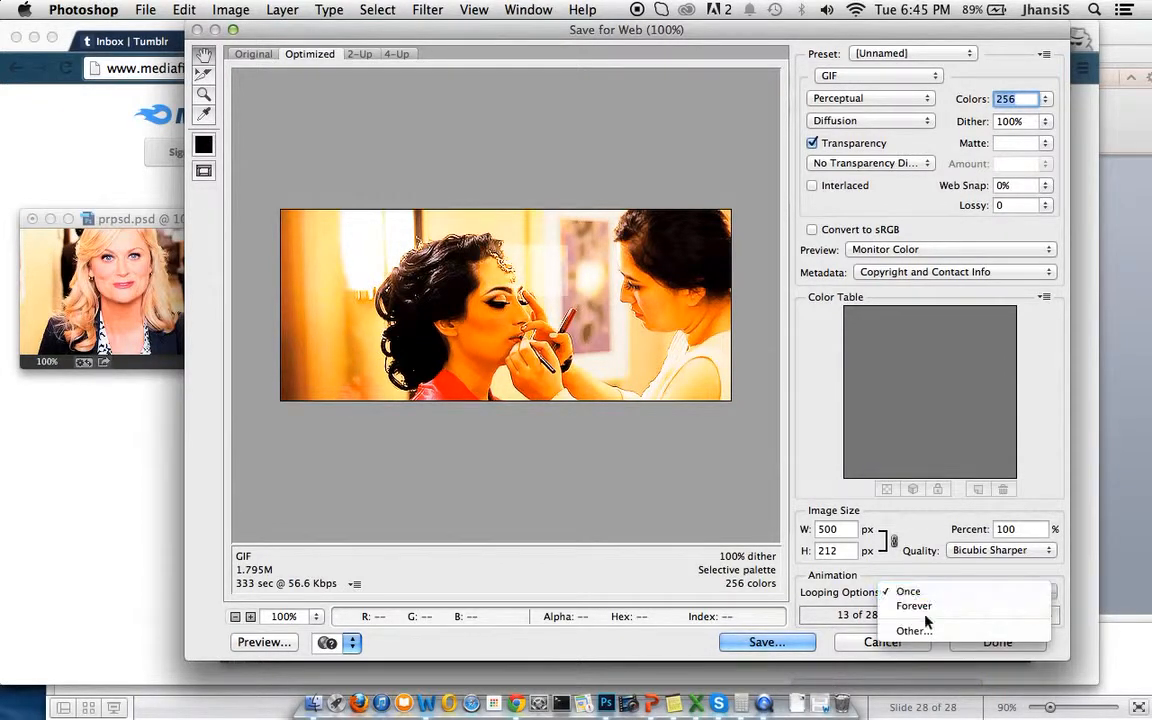
{"action": "left_click", "coordinate": [926, 606]}
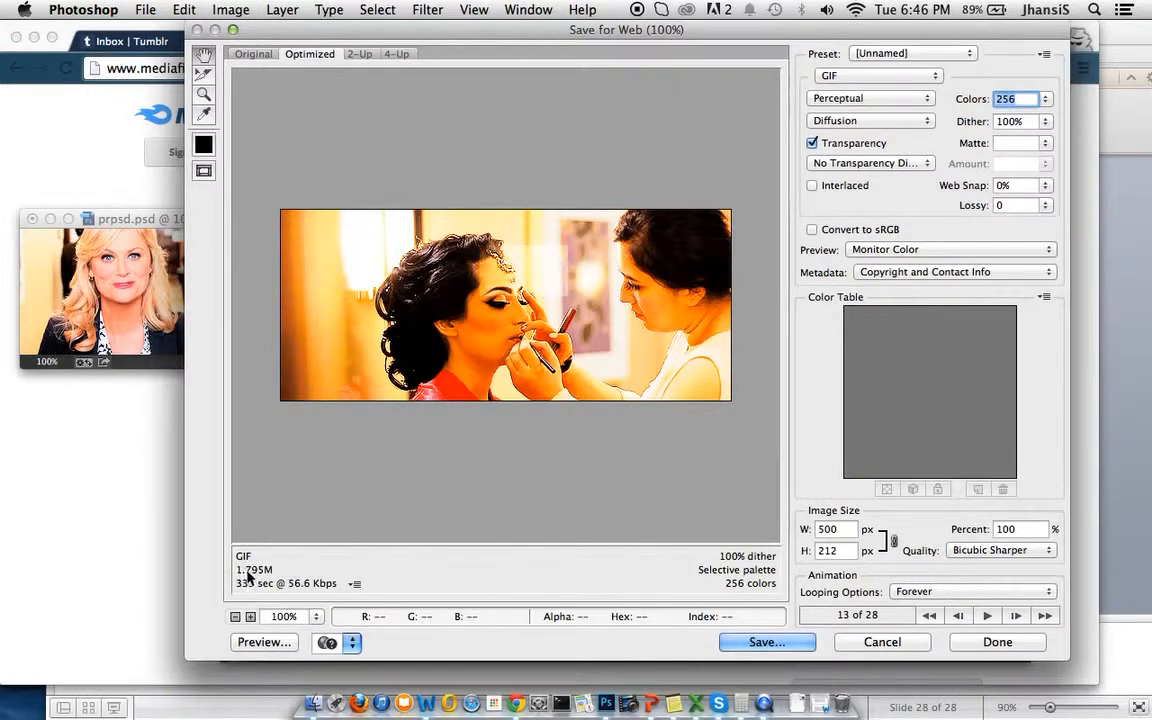
{"action": "double_click", "coordinate": [847, 530]}
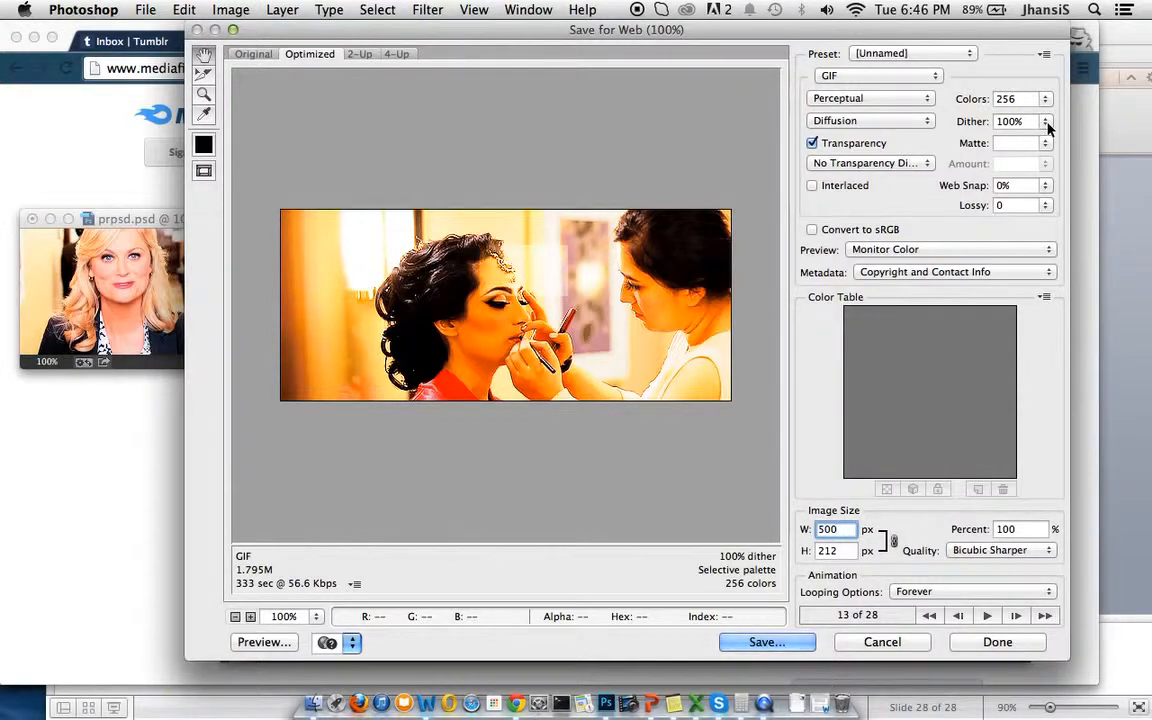
{"action": "double_click", "coordinate": [822, 529]}
{"action": "double_click", "coordinate": [844, 528]}
Compare the original and optimized previews of the GIF and play the animation.
{"action": "left_click", "coordinate": [252, 54]}
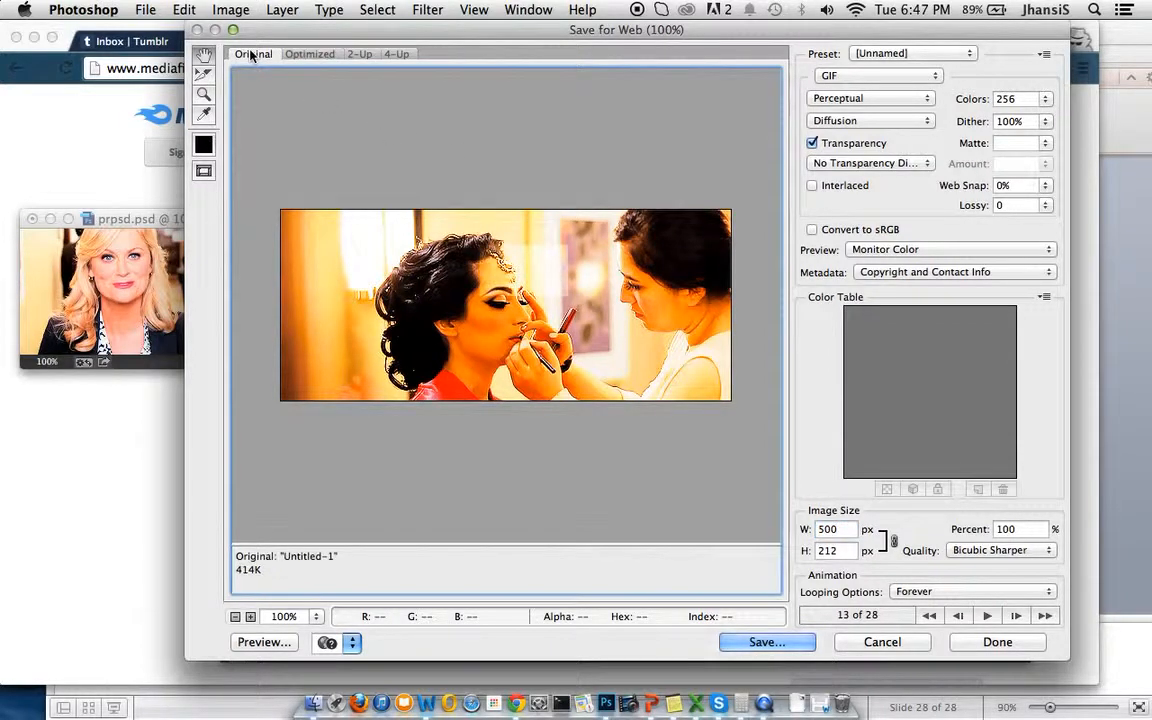
{"action": "left_click", "coordinate": [318, 55]}
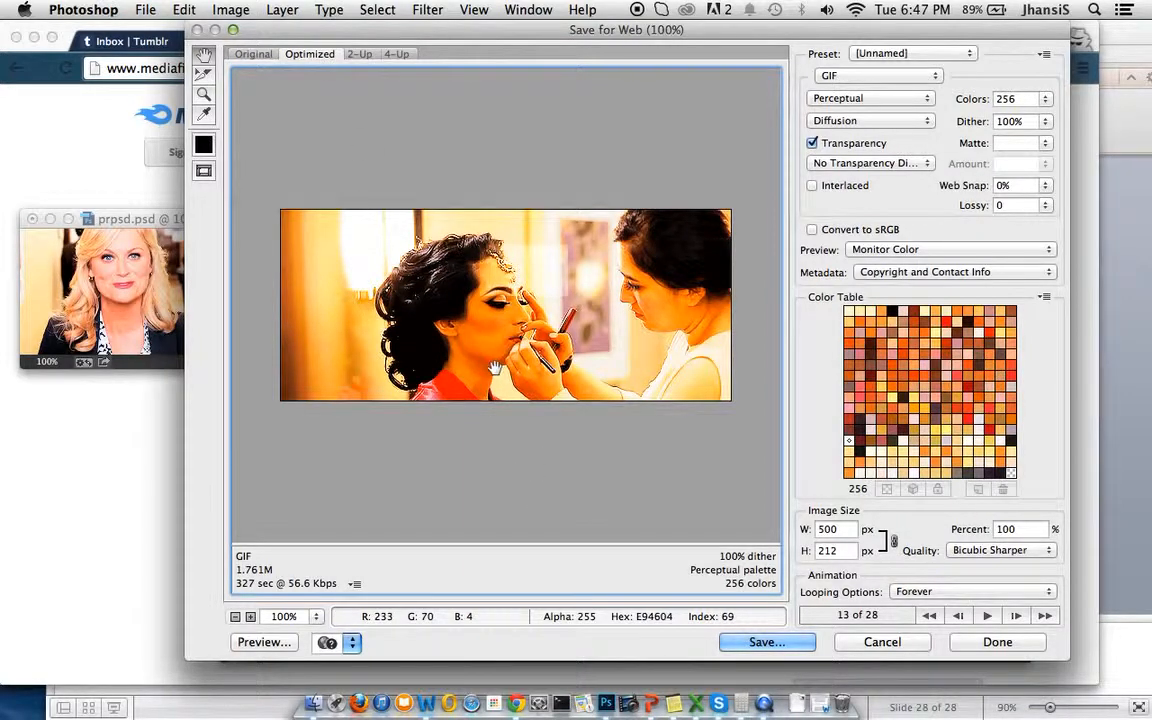
{"action": "left_click", "coordinate": [256, 54]}
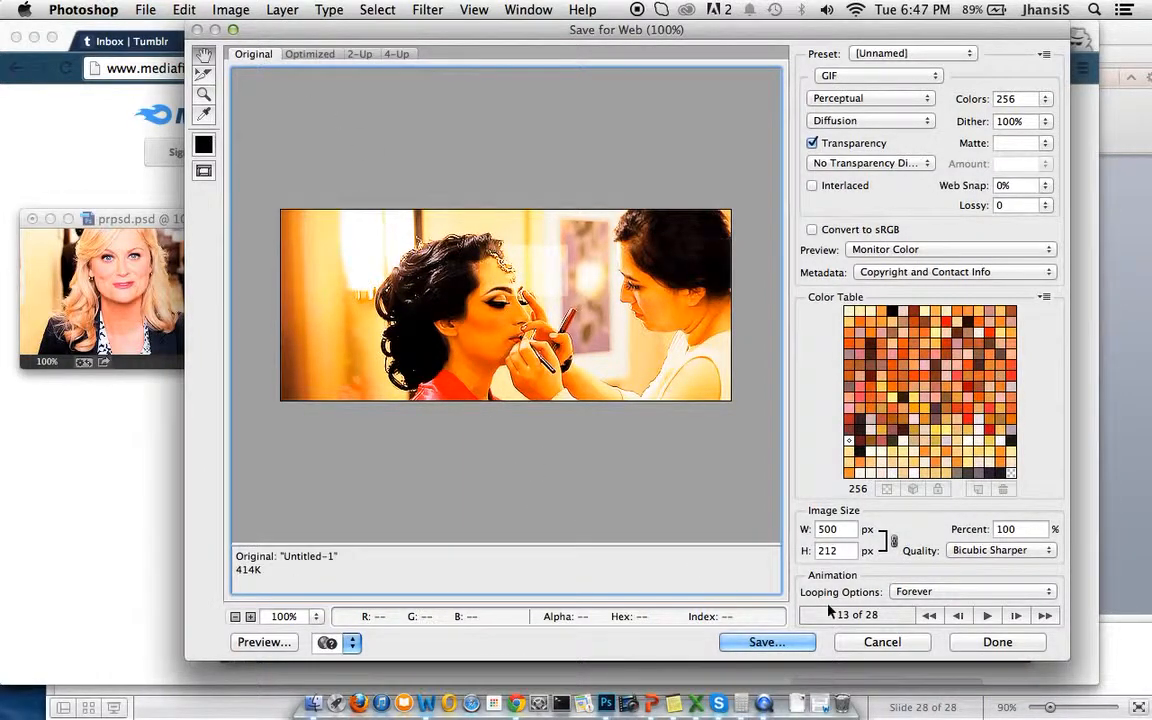
{"action": "left_click", "coordinate": [990, 616]}
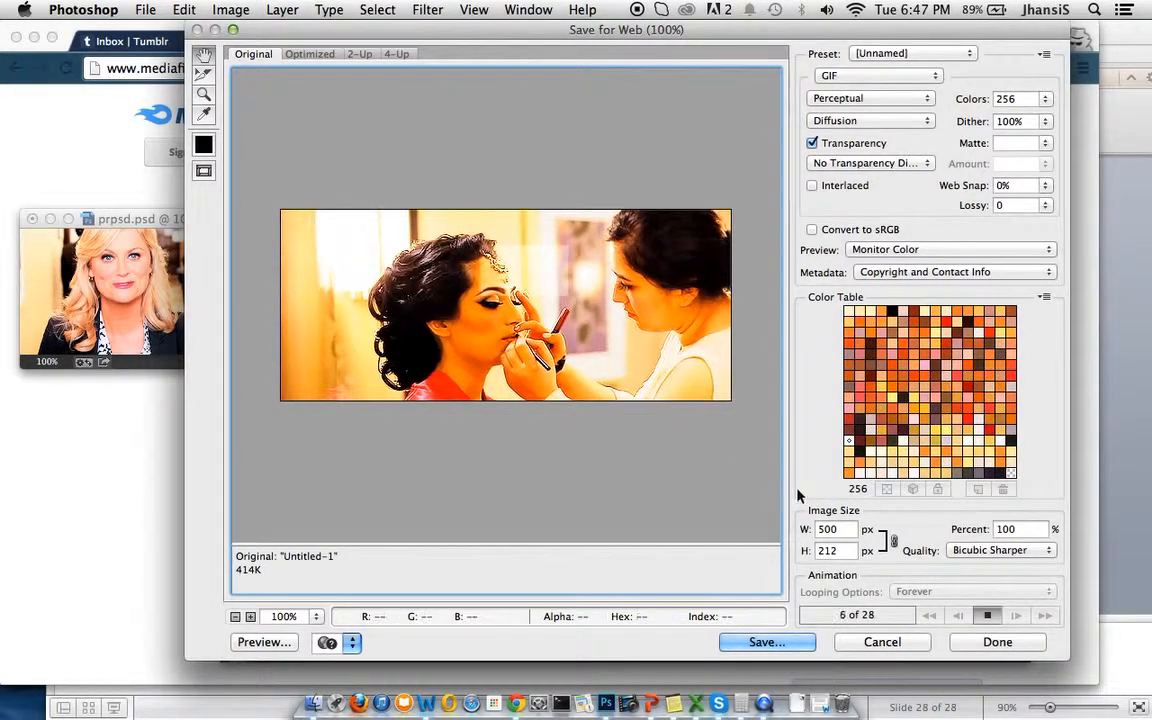
{"action": "left_click", "coordinate": [986, 616]}
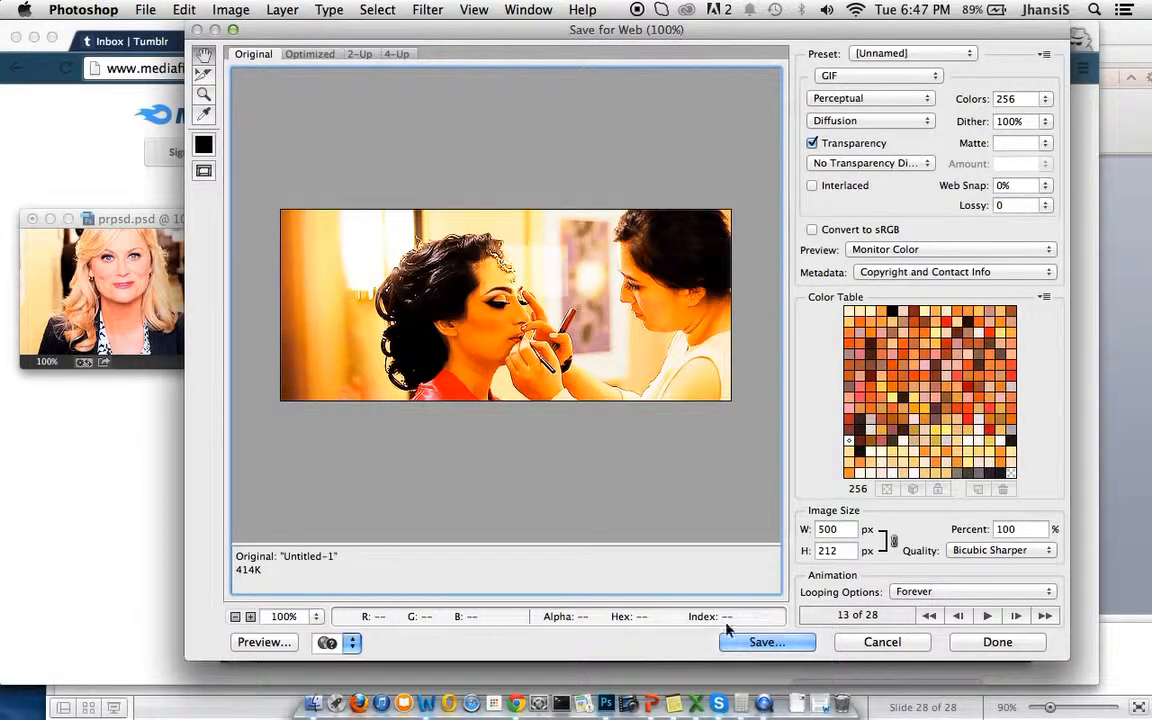
{"action": "left_click", "coordinate": [307, 55]}
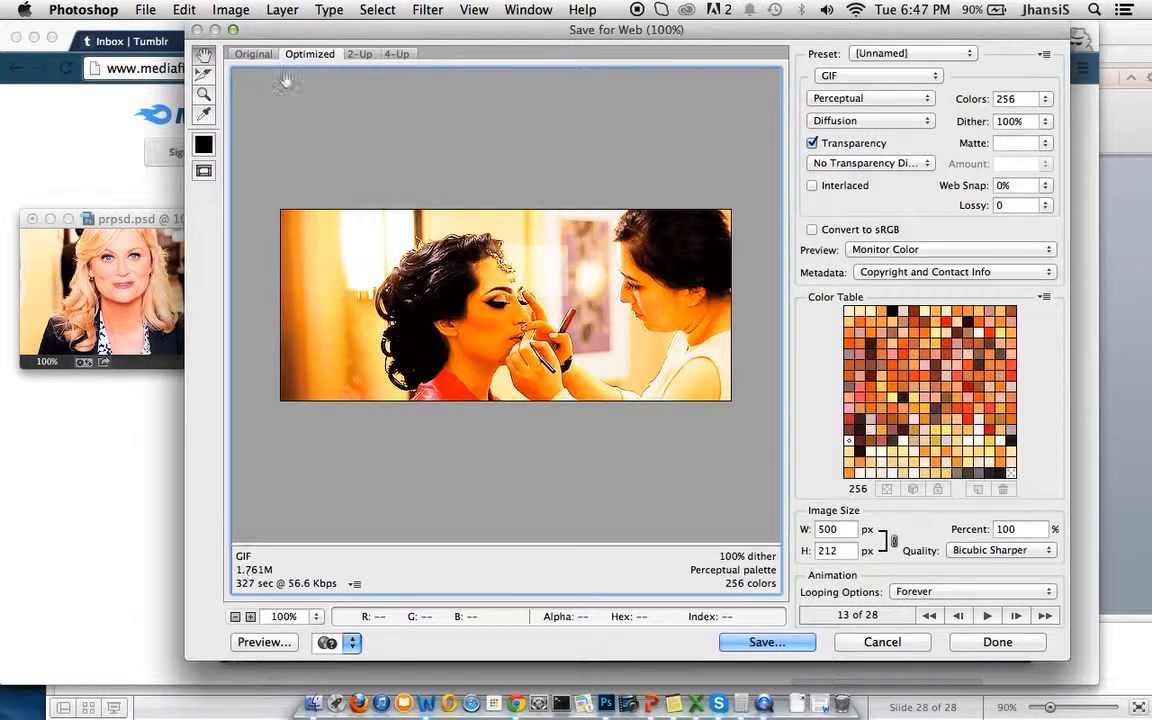
{"action": "left_click", "coordinate": [245, 52]}
{"action": "left_click", "coordinate": [307, 56]}
{"action": "left_click", "coordinate": [265, 56]}
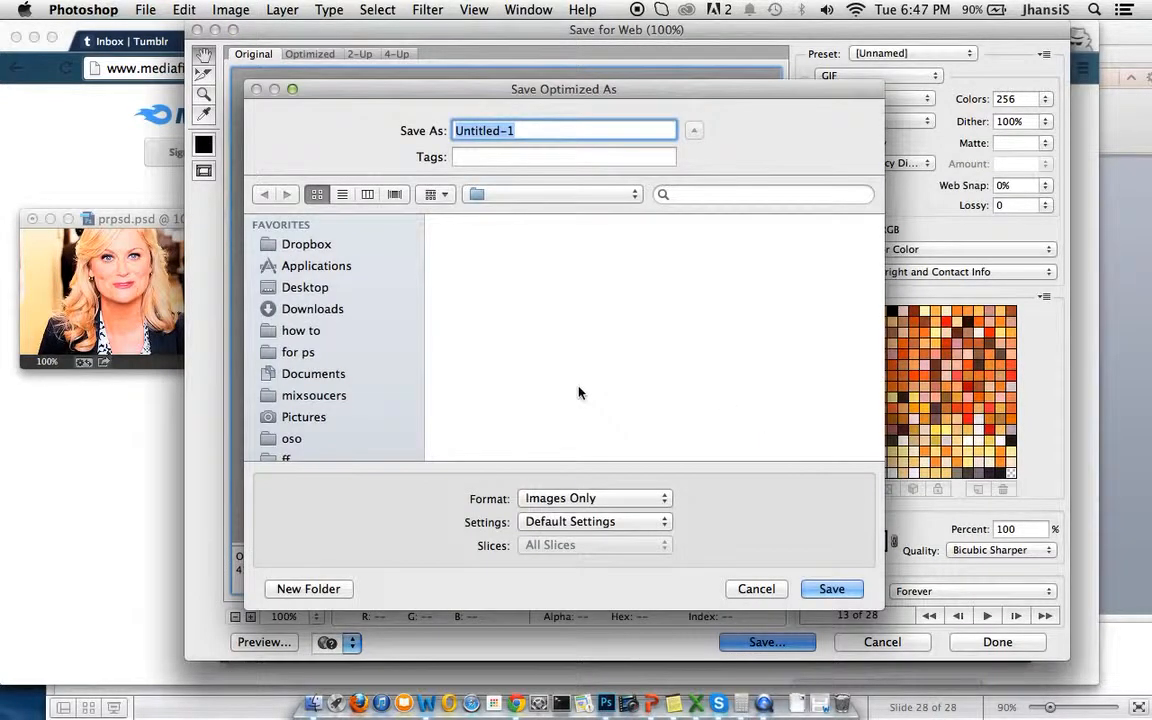
Save the optimized animation as Untitled-1.gif in the how to folder.
{"action": "left_click", "coordinate": [302, 333]}
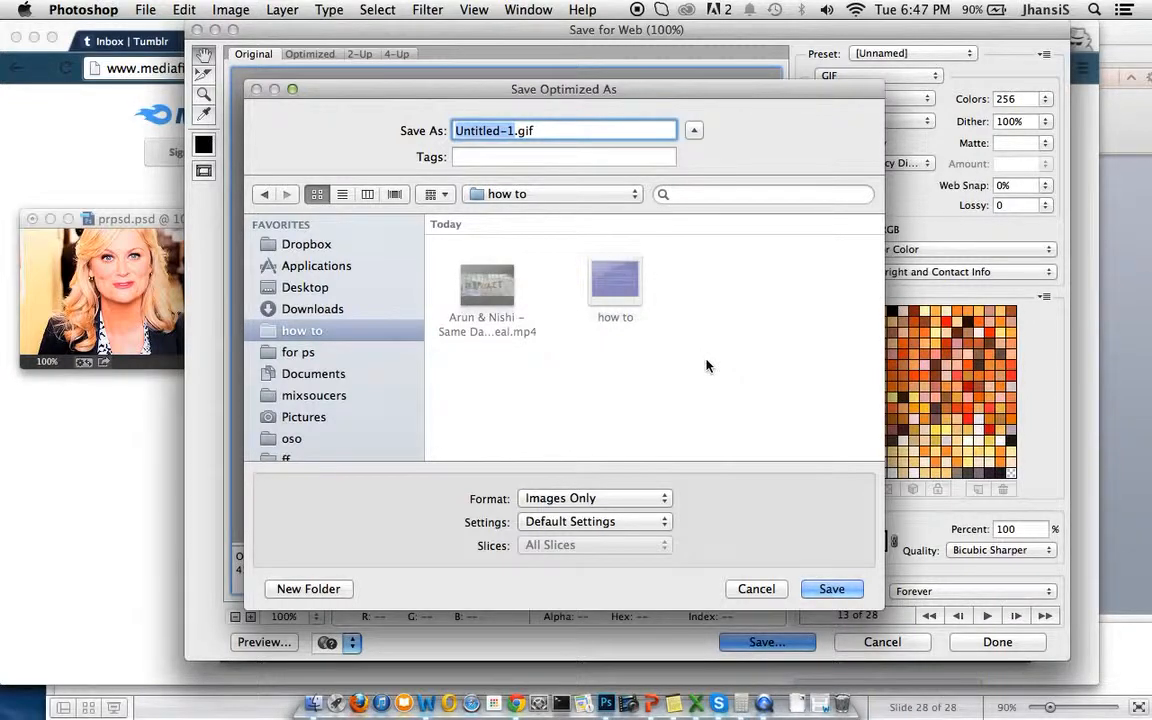
{"action": "key", "text": "Return"}
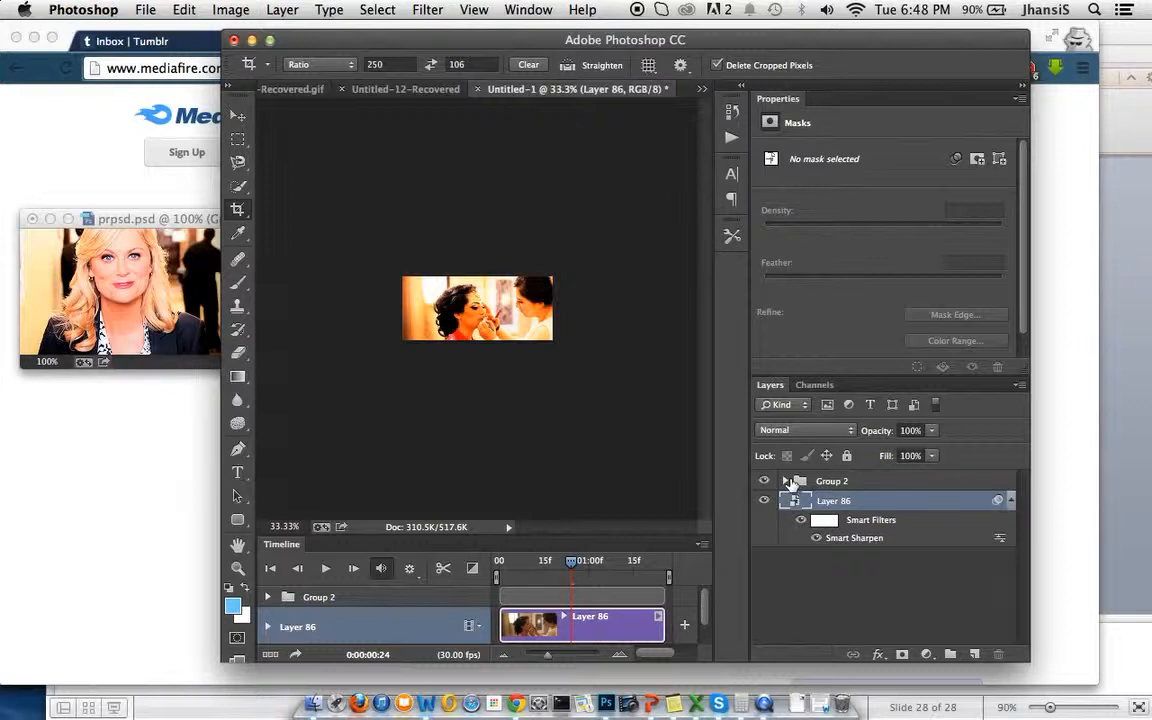
Switch to Chrome and run a Google image search for "gradient" in a new tab.
{"action": "left_click", "coordinate": [86, 453]}
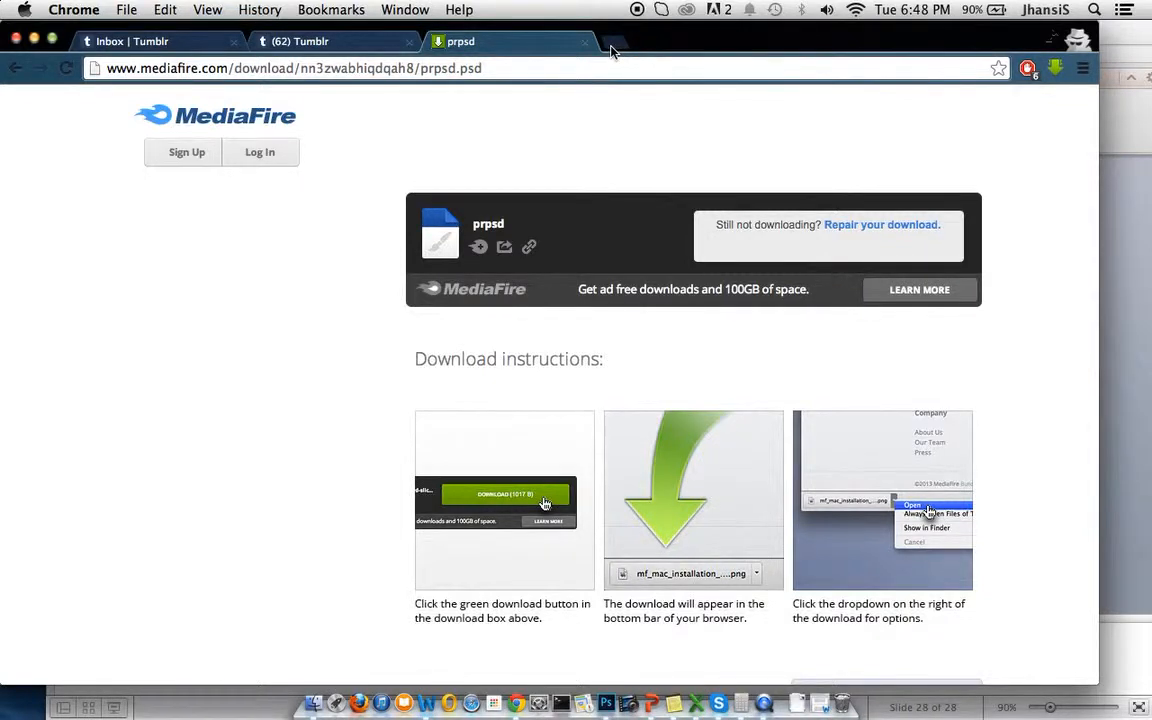
{"action": "left_click", "coordinate": [612, 48]}
{"action": "type", "text": "gradient"}
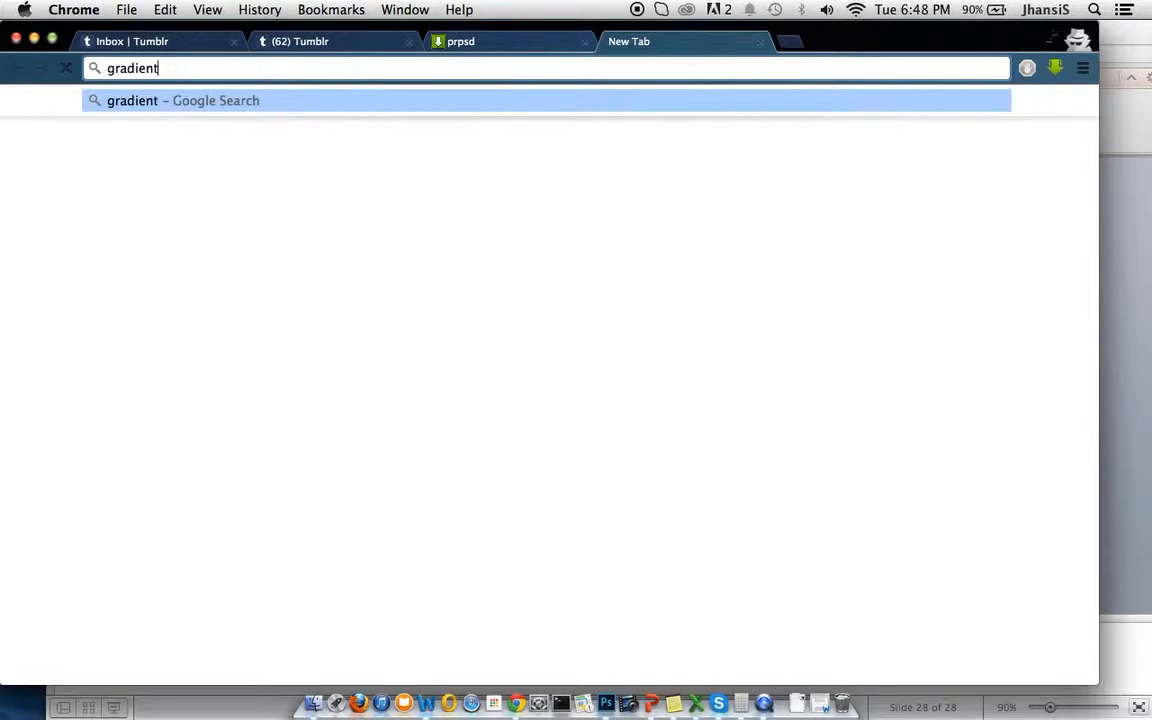
{"action": "key", "text": "Return"}
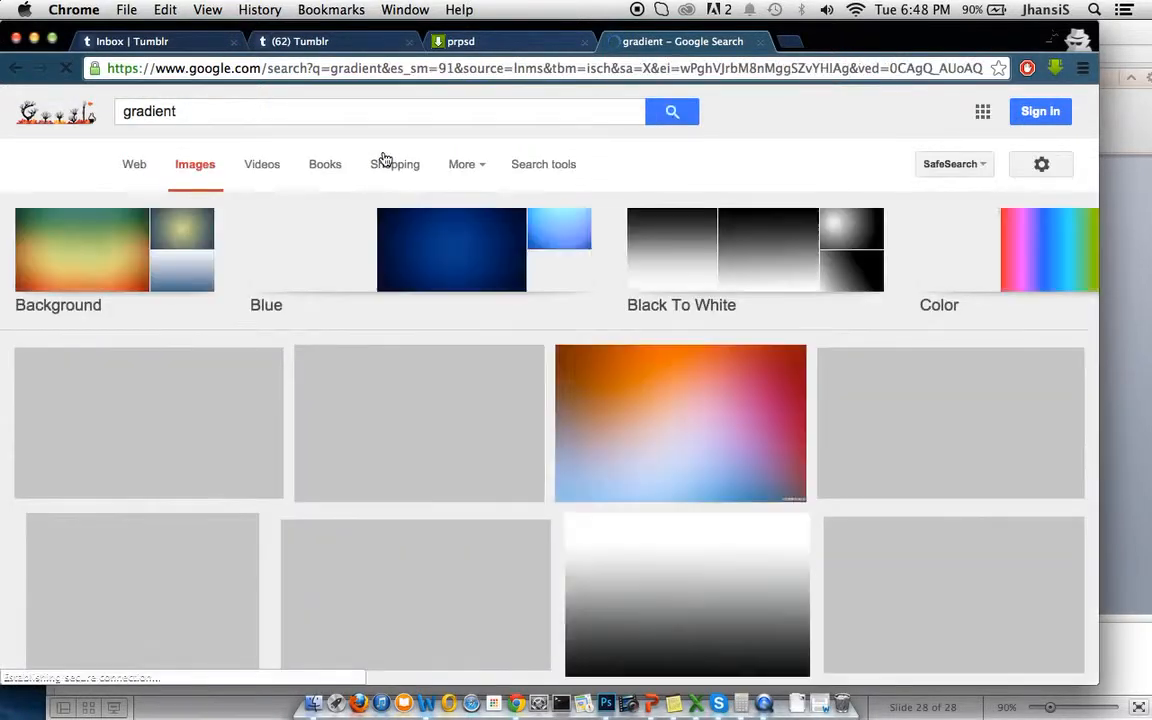
Open the orange, pink and blue Gradient 002 image result and save it to the how to folder.
{"action": "left_click", "coordinate": [664, 411]}
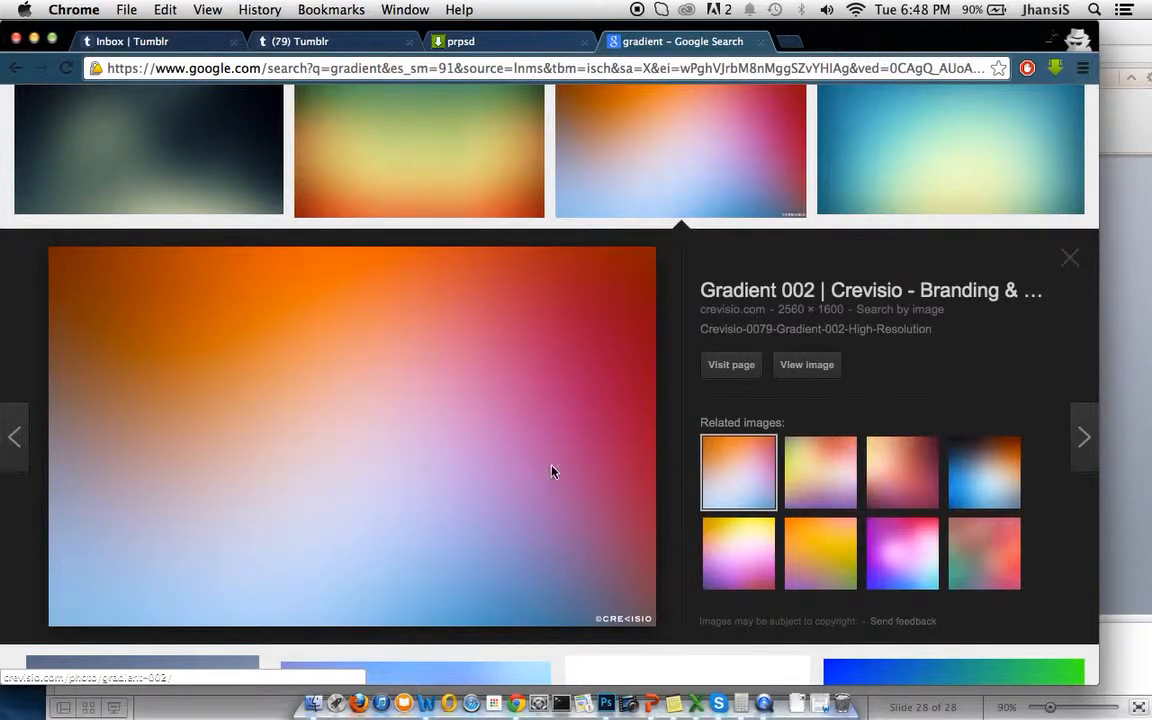
{"action": "right_click", "coordinate": [483, 418]}
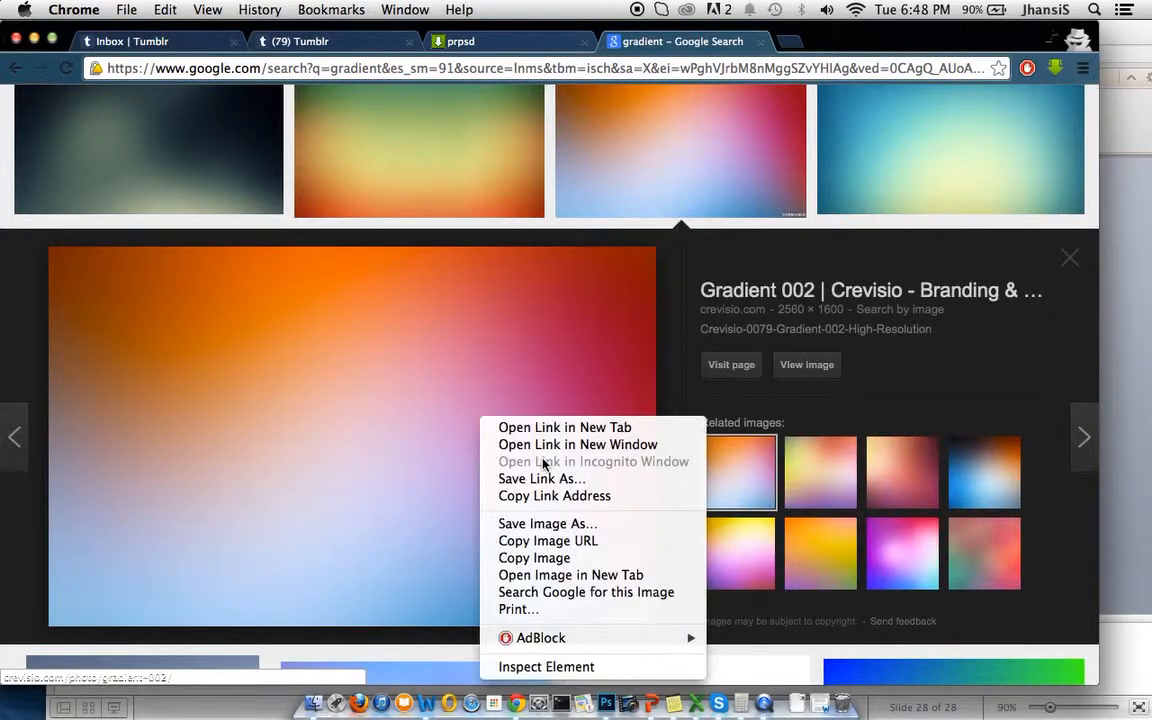
{"action": "left_click", "coordinate": [540, 524]}
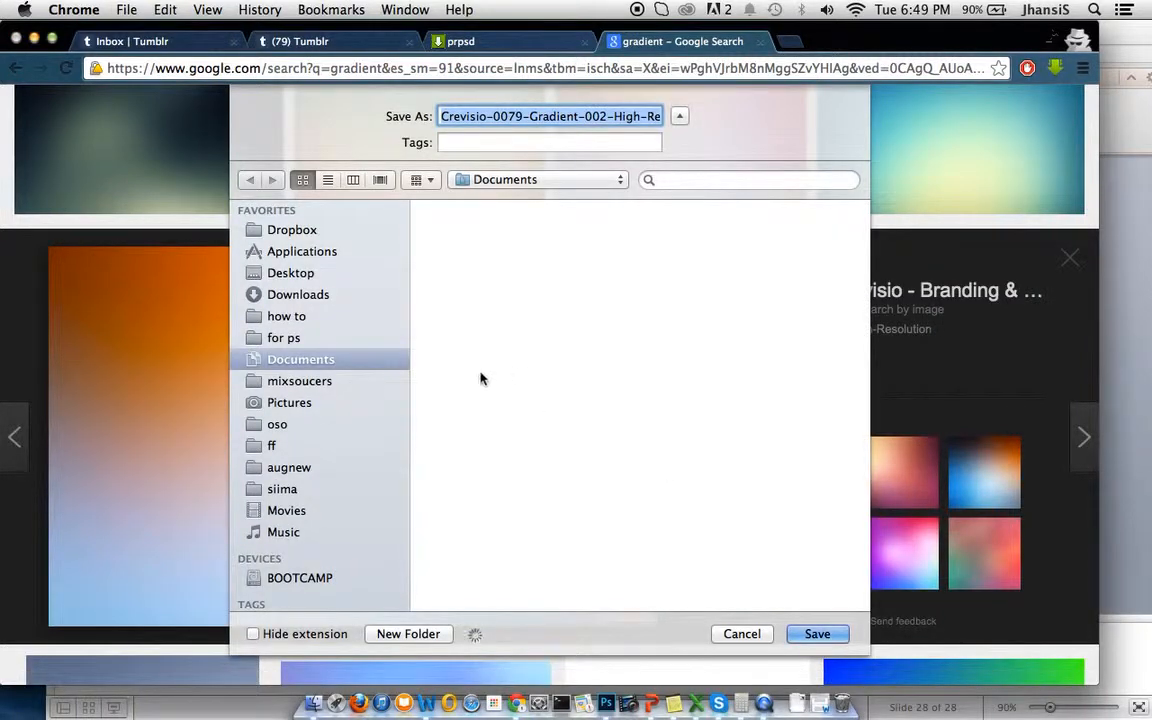
{"action": "left_click", "coordinate": [290, 317]}
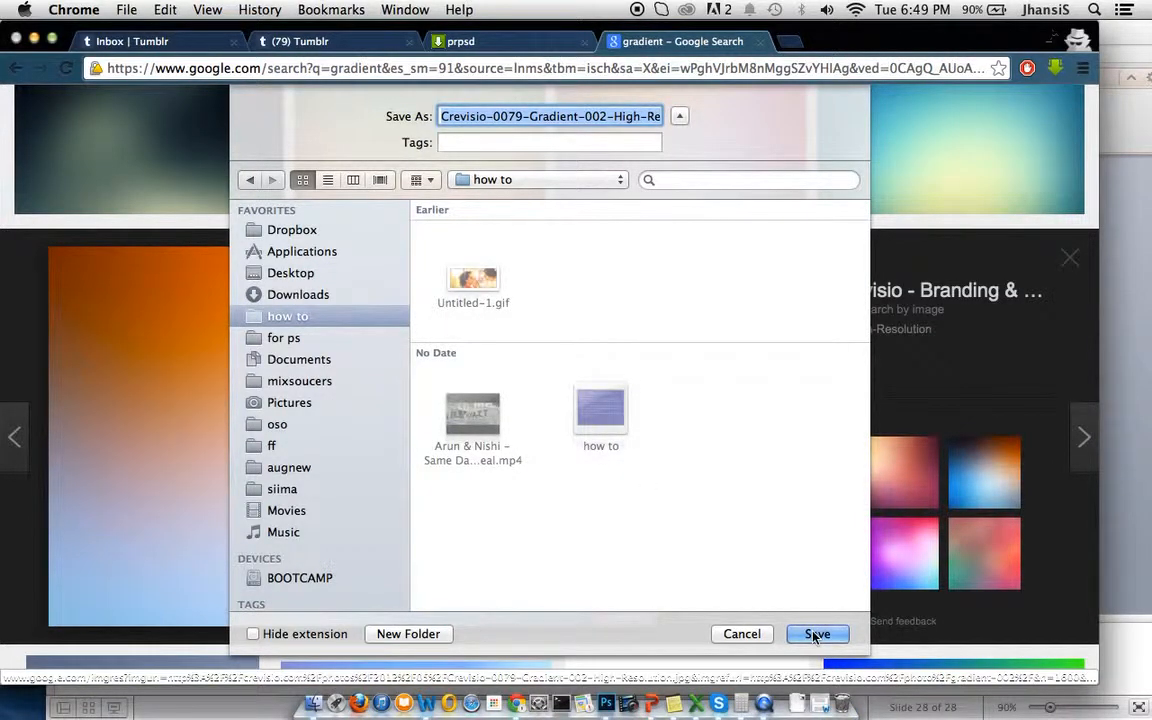
{"action": "left_click", "coordinate": [816, 634]}
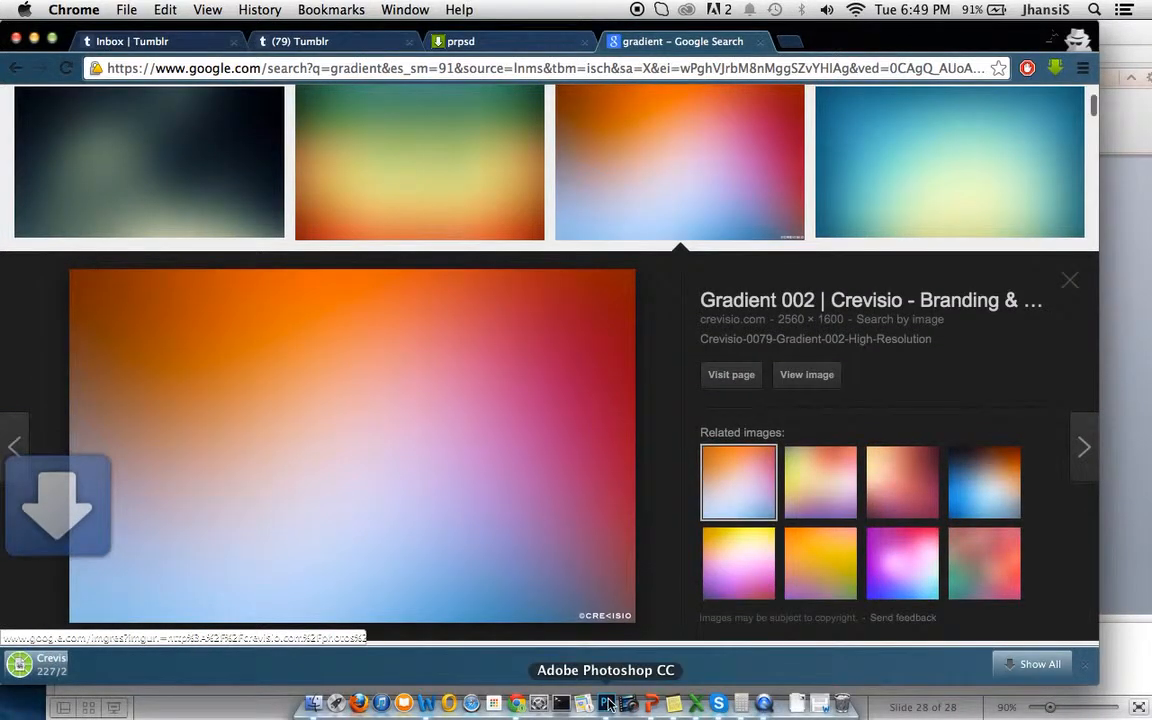
Switch to Photoshop and place mixsoucers (1).png from the mixsoucers folder as a new layer above Group 2.
{"action": "left_click", "coordinate": [608, 703]}
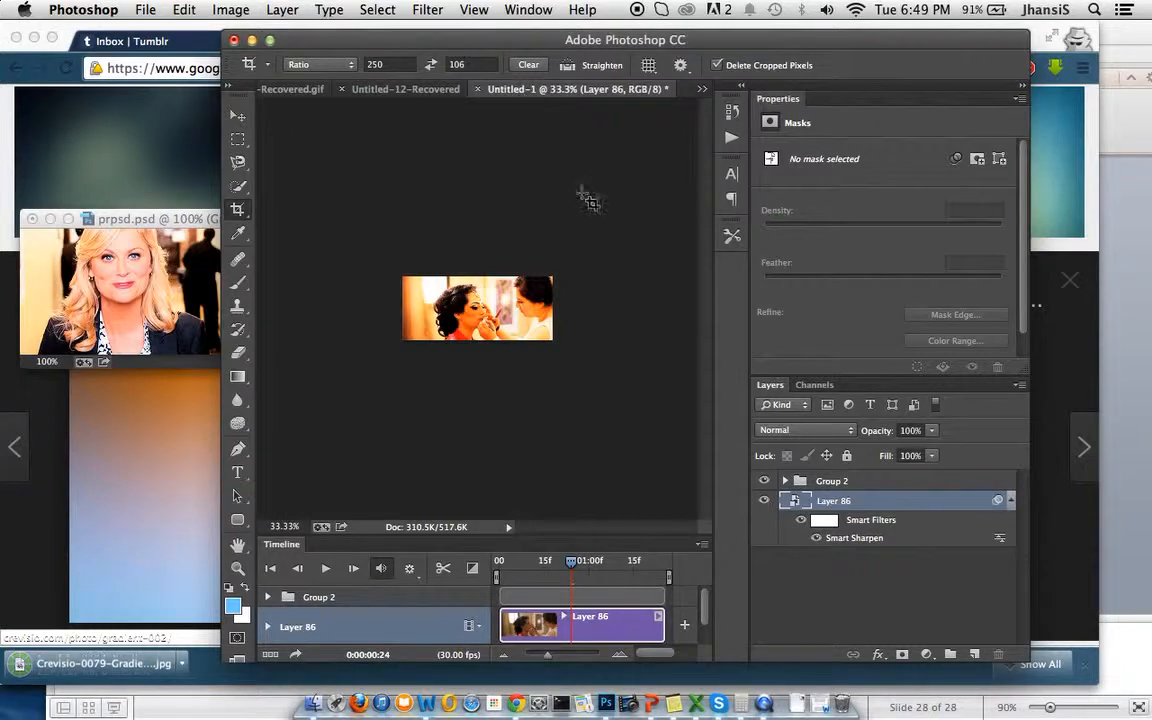
{"action": "left_click", "coordinate": [806, 483]}
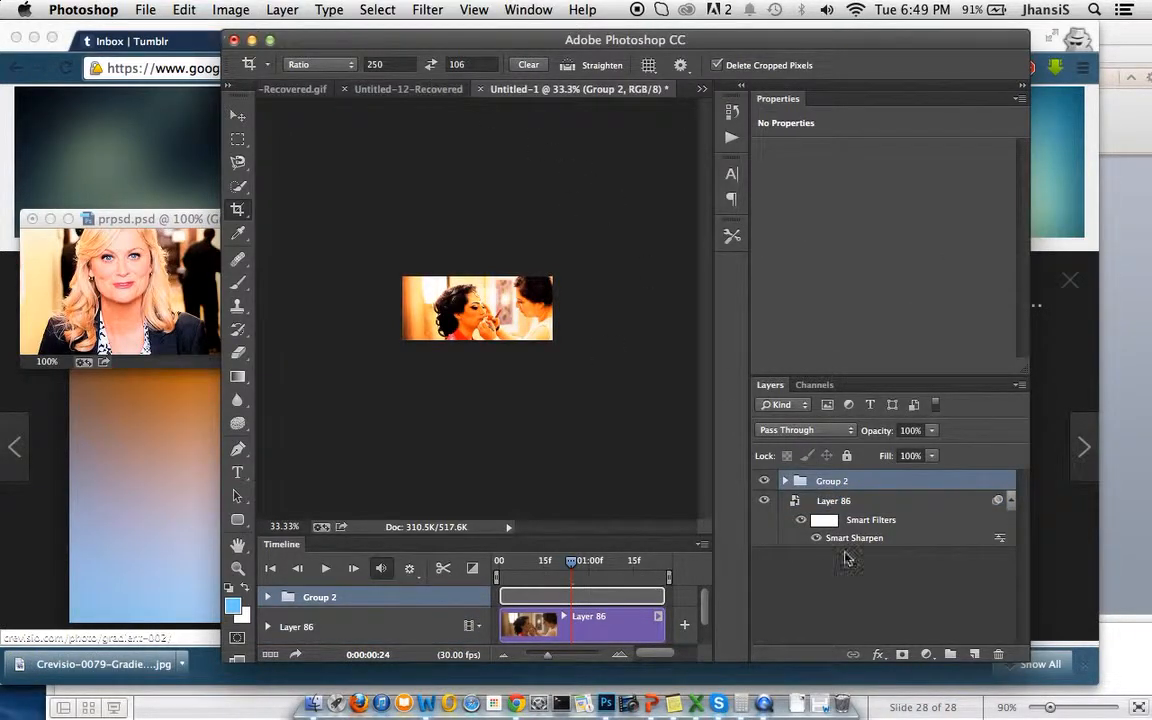
{"action": "left_click", "coordinate": [145, 9]}
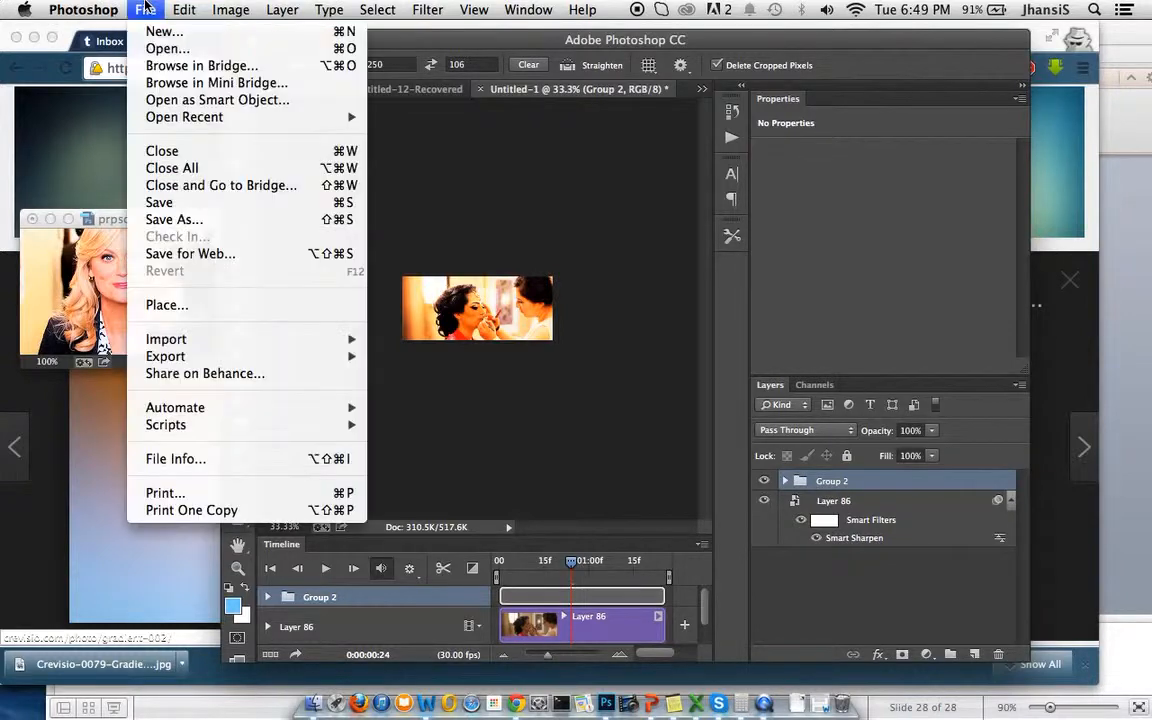
{"action": "left_click", "coordinate": [220, 309]}
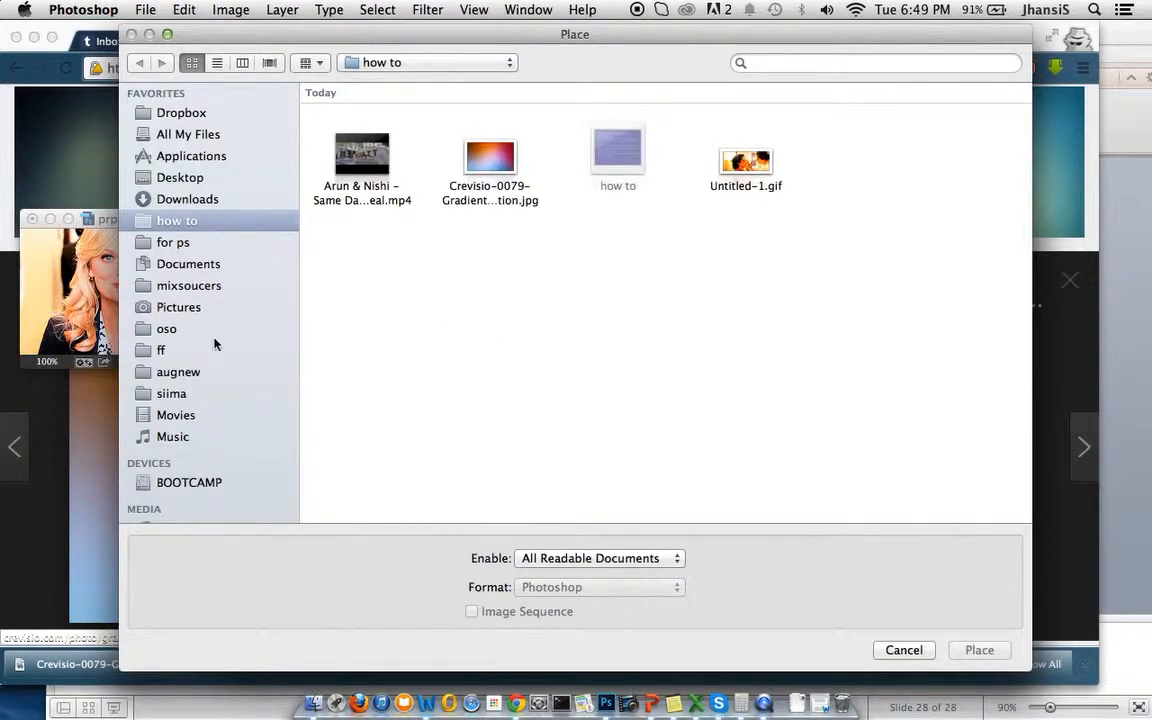
{"action": "left_click", "coordinate": [200, 286]}
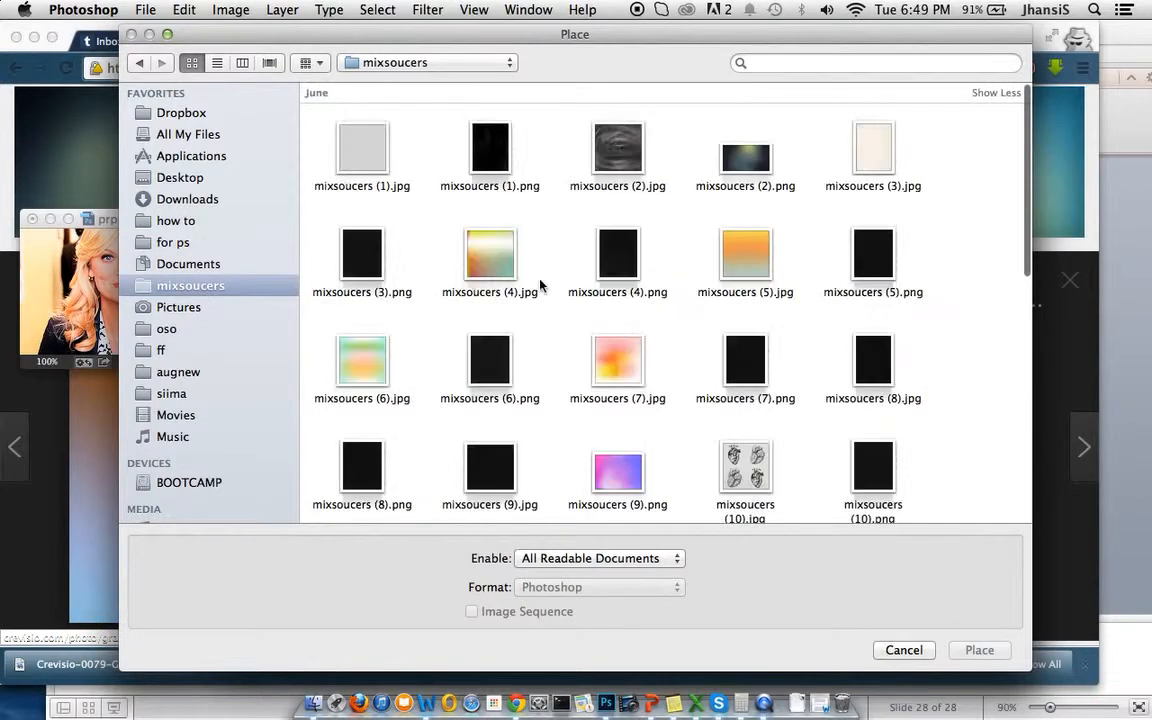
{"action": "left_click", "coordinate": [488, 147]}
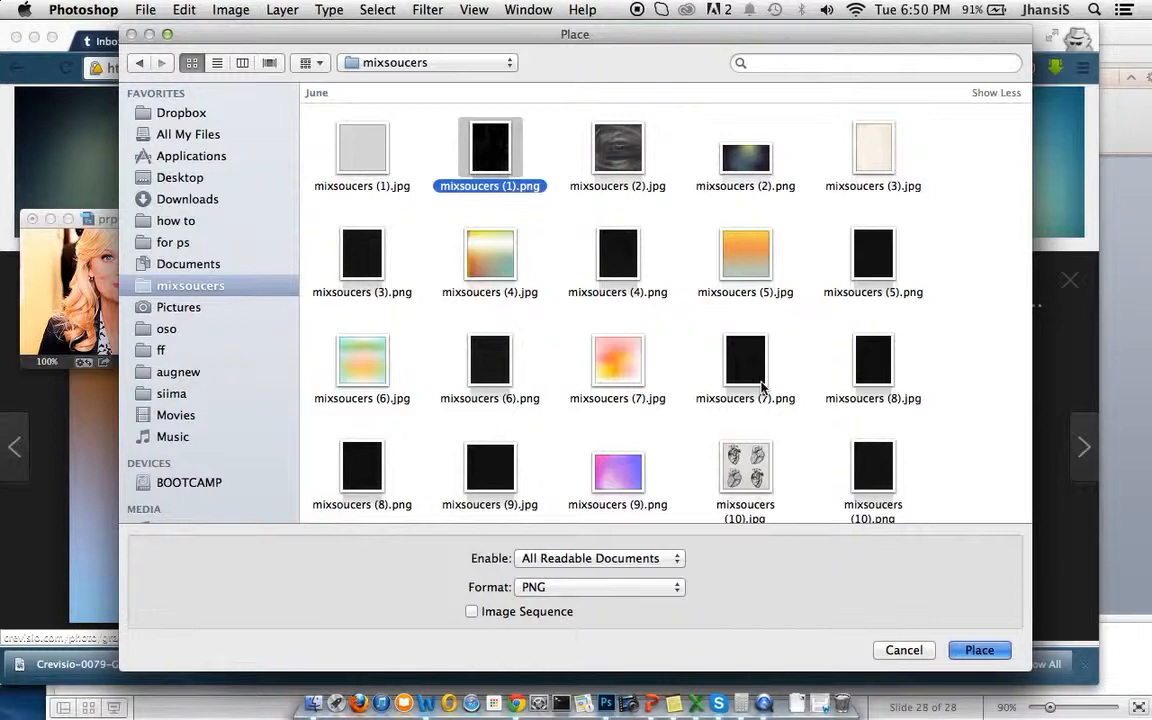
{"action": "key", "text": "Return"}
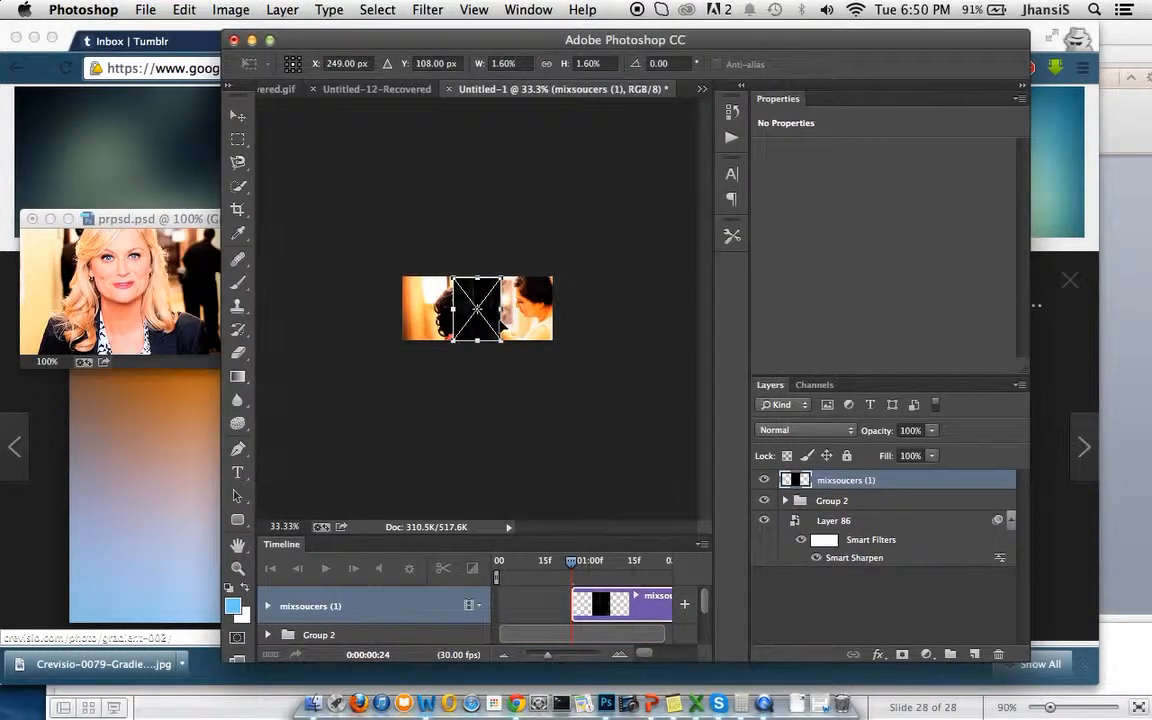
{"action": "left_click", "coordinate": [238, 568]}
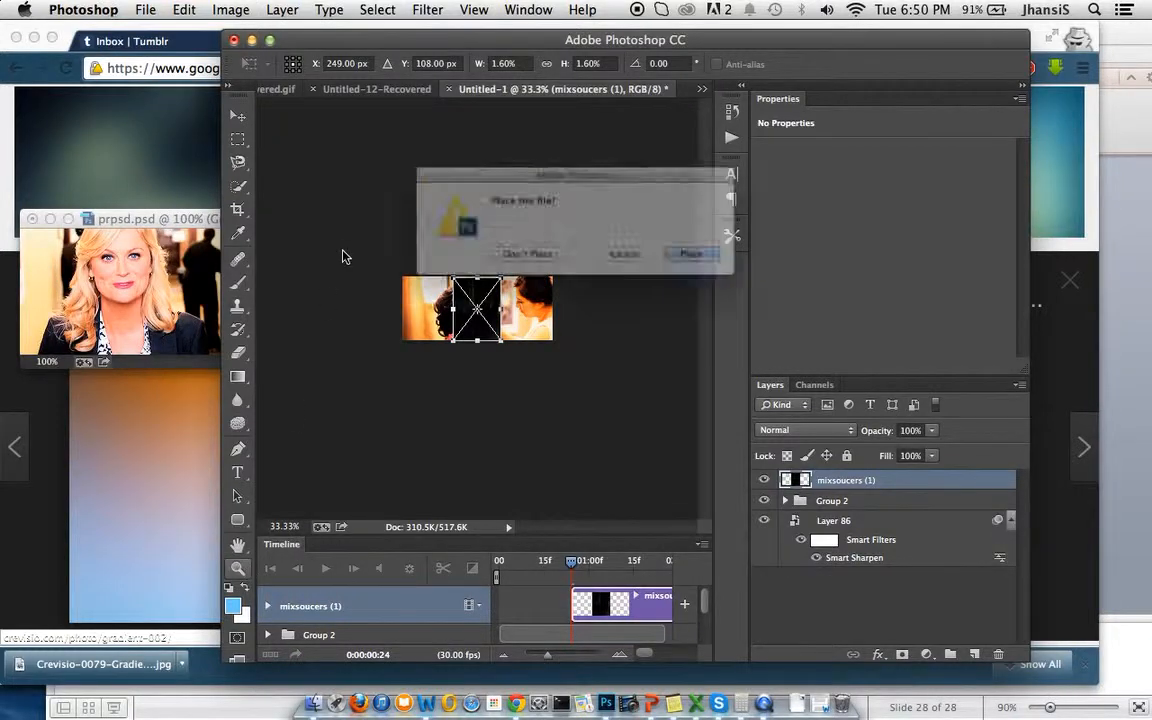
{"action": "left_click", "coordinate": [733, 263]}
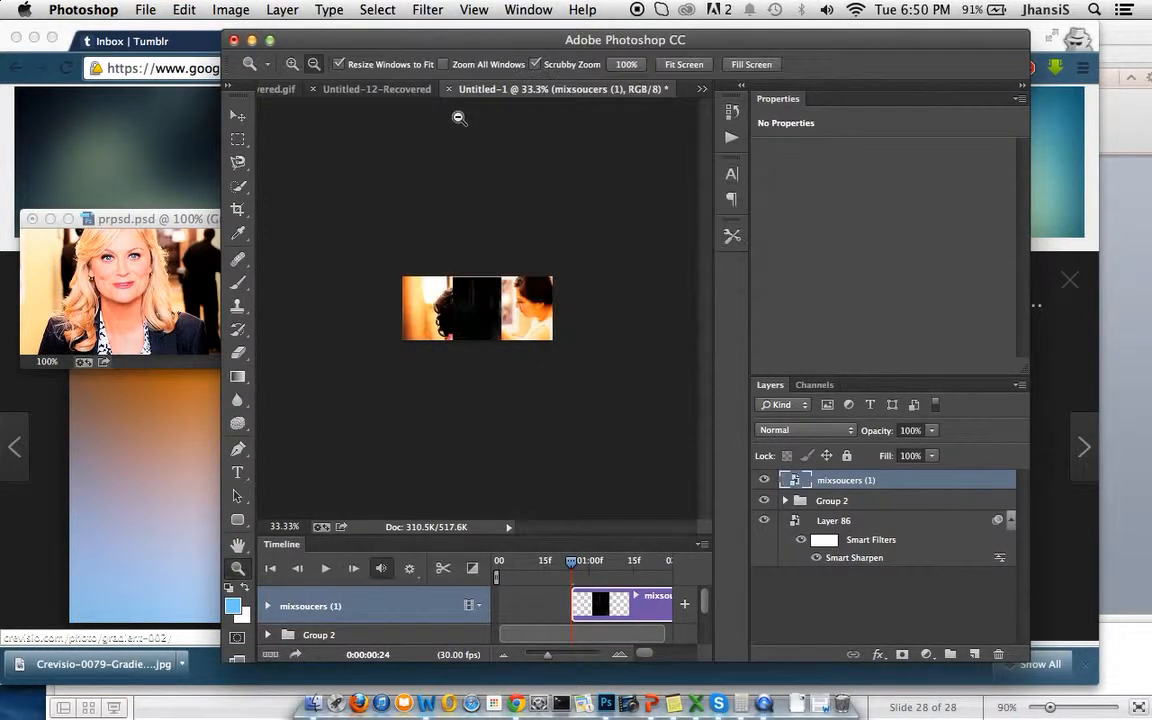
Rotate the placed black texture 90° clockwise and stretch it to cover the whole canvas.
{"action": "left_click", "coordinate": [291, 64]}
{"action": "left_click", "coordinate": [447, 326]}
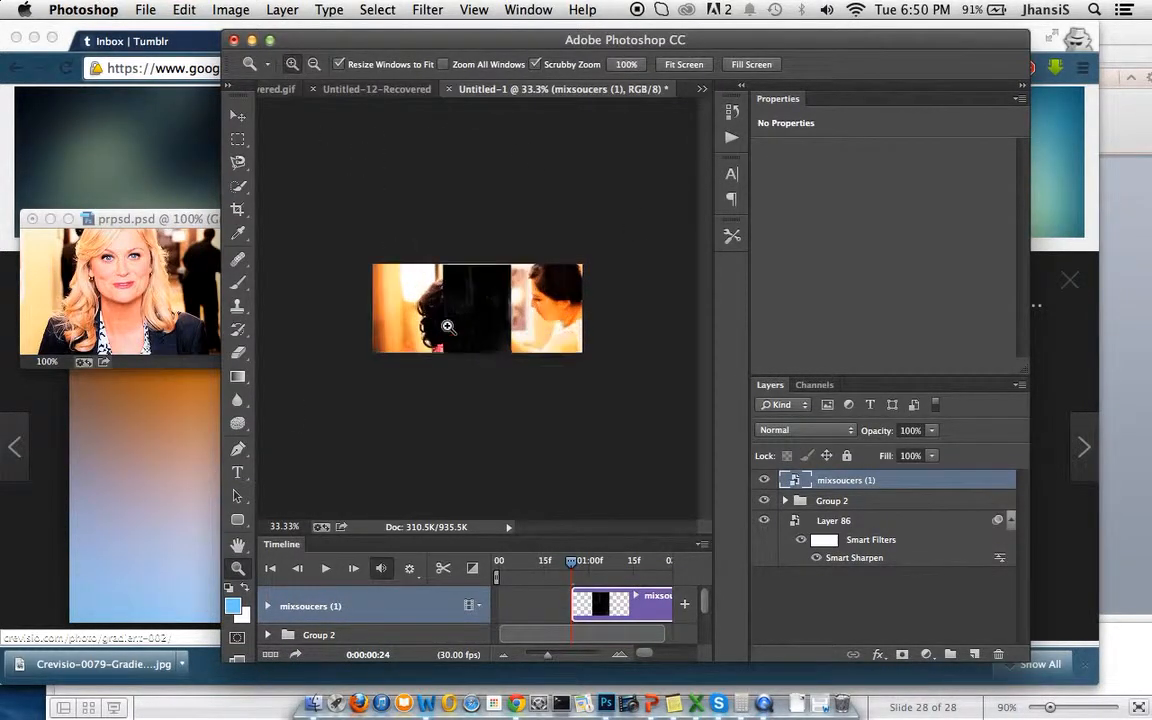
{"action": "left_click", "coordinate": [447, 326]}
{"action": "left_click", "coordinate": [447, 326]}
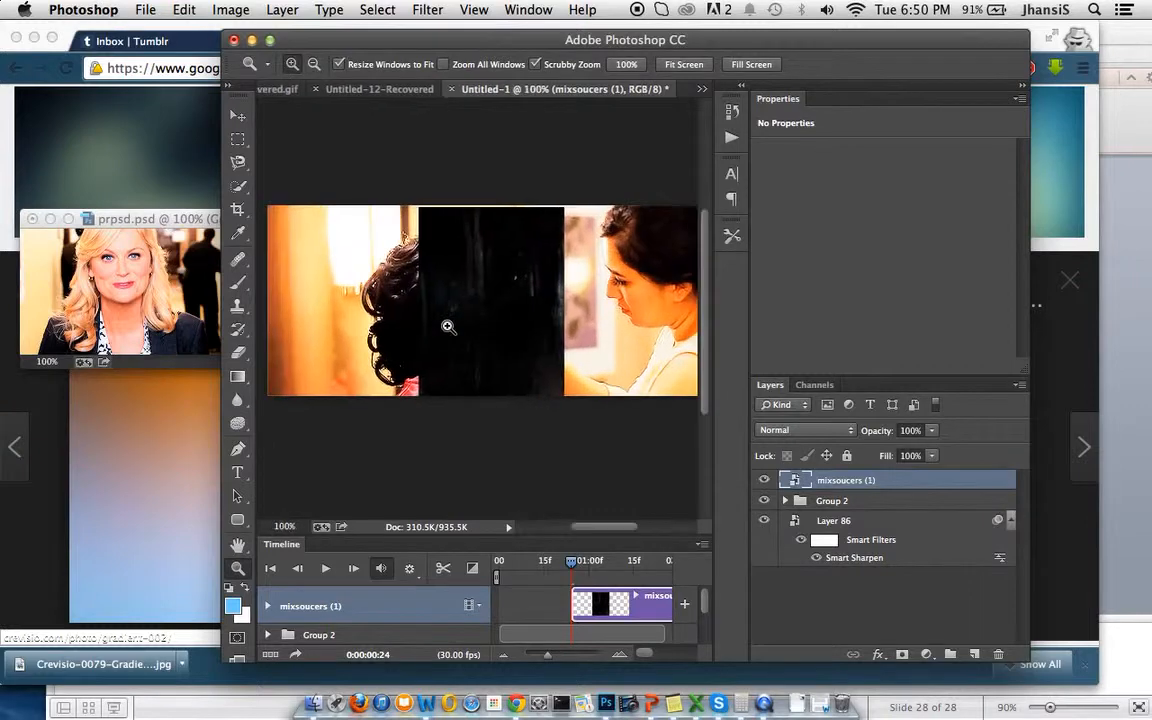
{"action": "left_click", "coordinate": [376, 241], "text": "alt"}
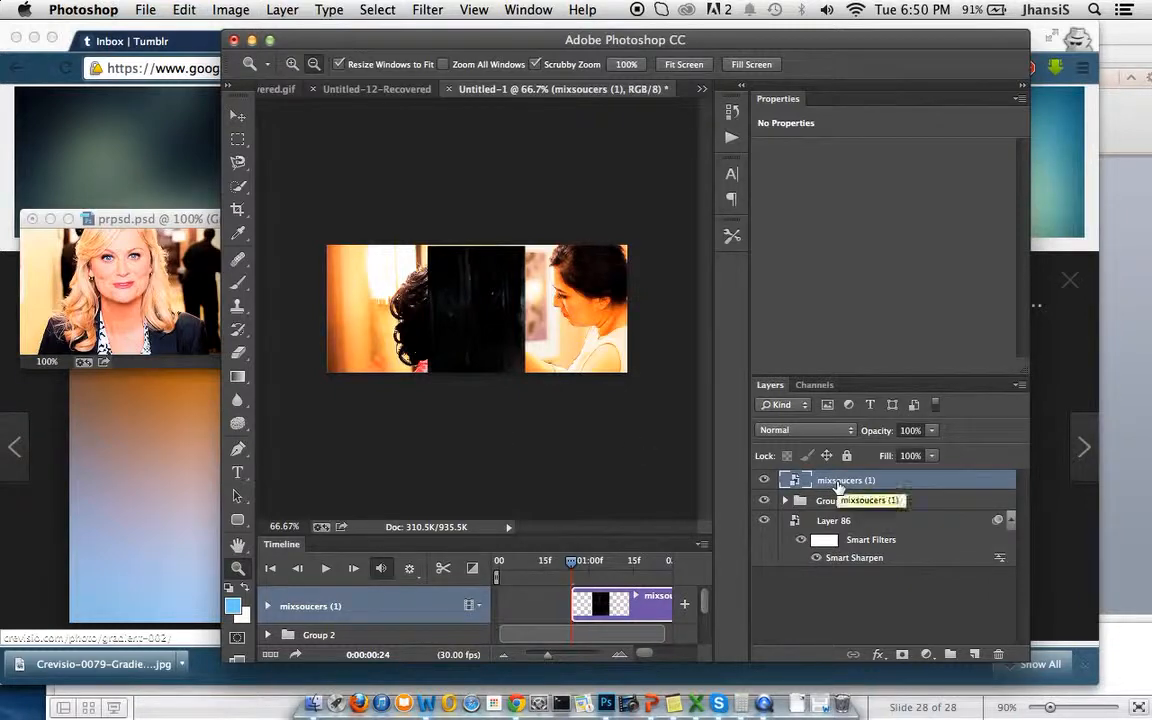
{"action": "key", "text": "super+t"}
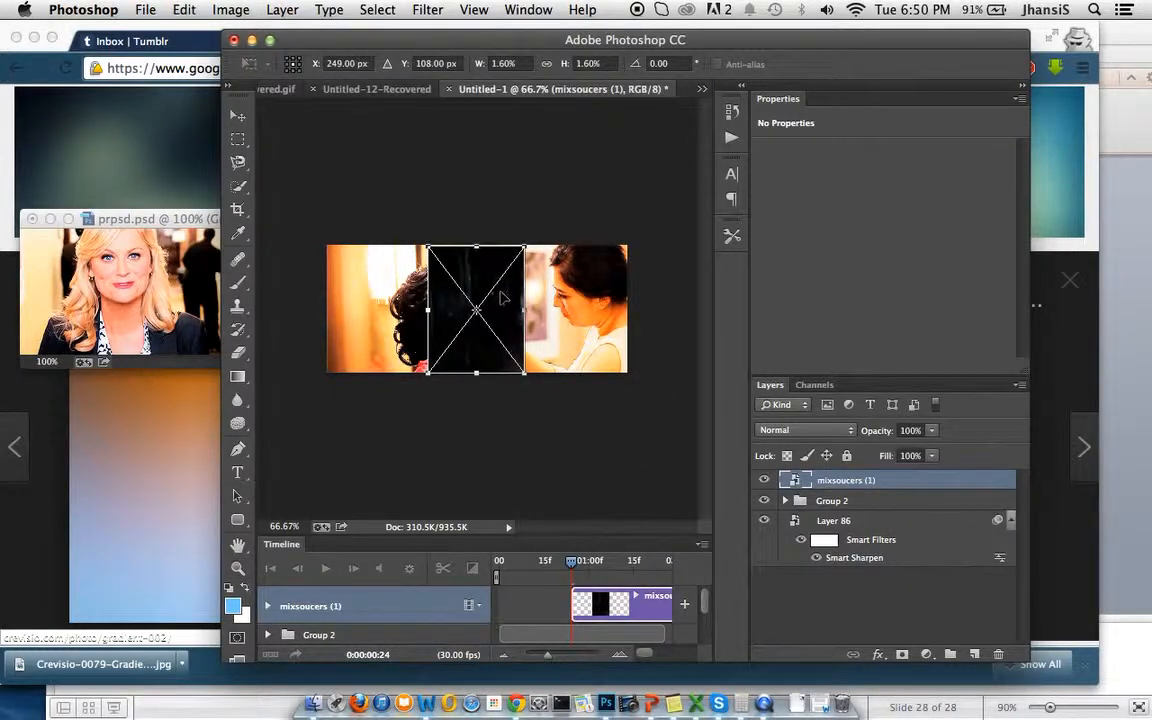
{"action": "right_click", "coordinate": [502, 293]}
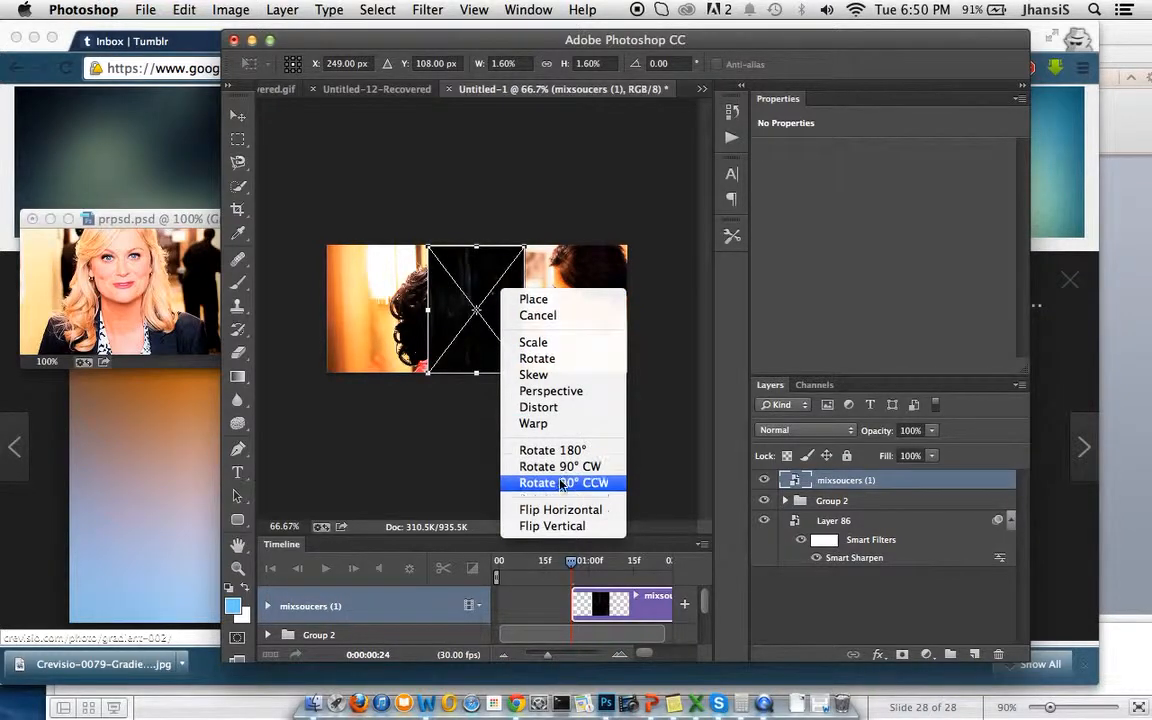
{"action": "left_click", "coordinate": [530, 466]}
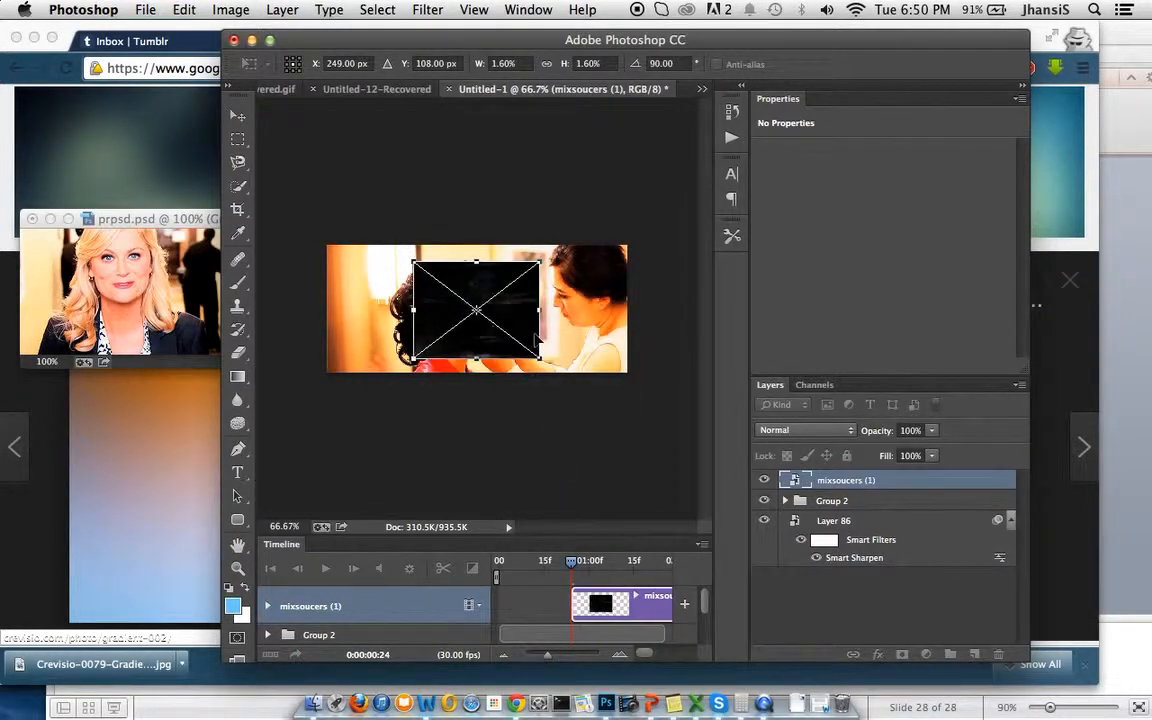
{"action": "left_click_drag", "start_coordinate": [519, 317], "coordinate": [628, 375]}
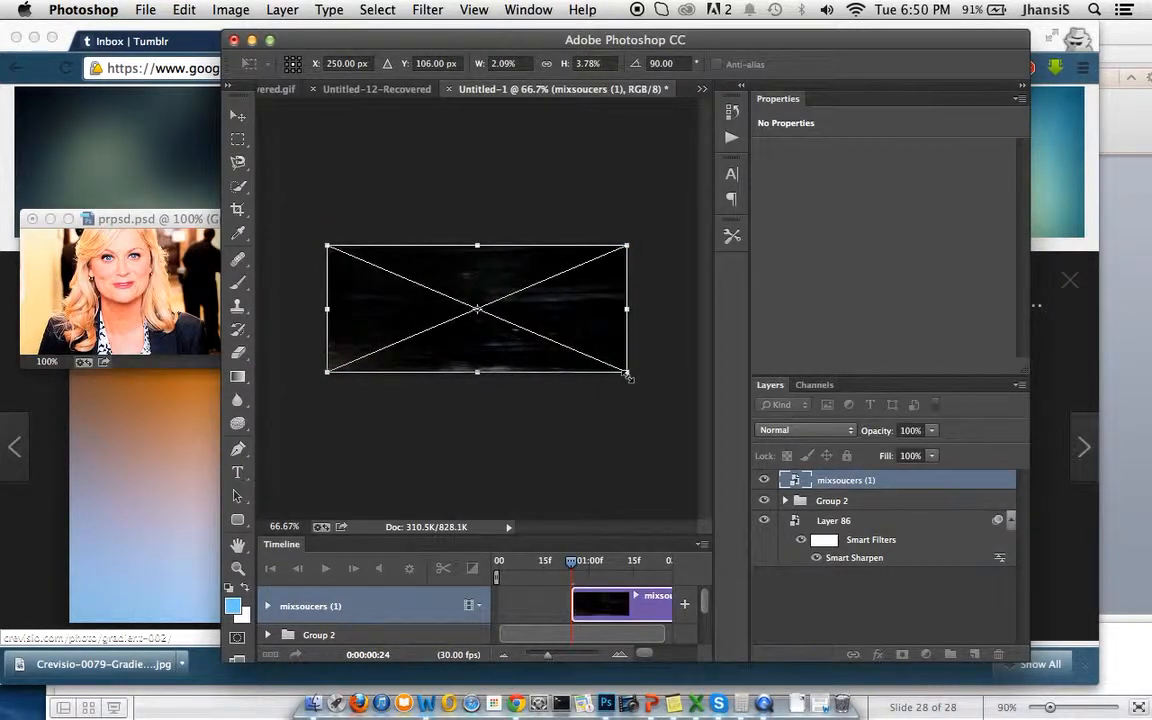
{"action": "key", "text": "Return"}
{"action": "key", "text": "z"}
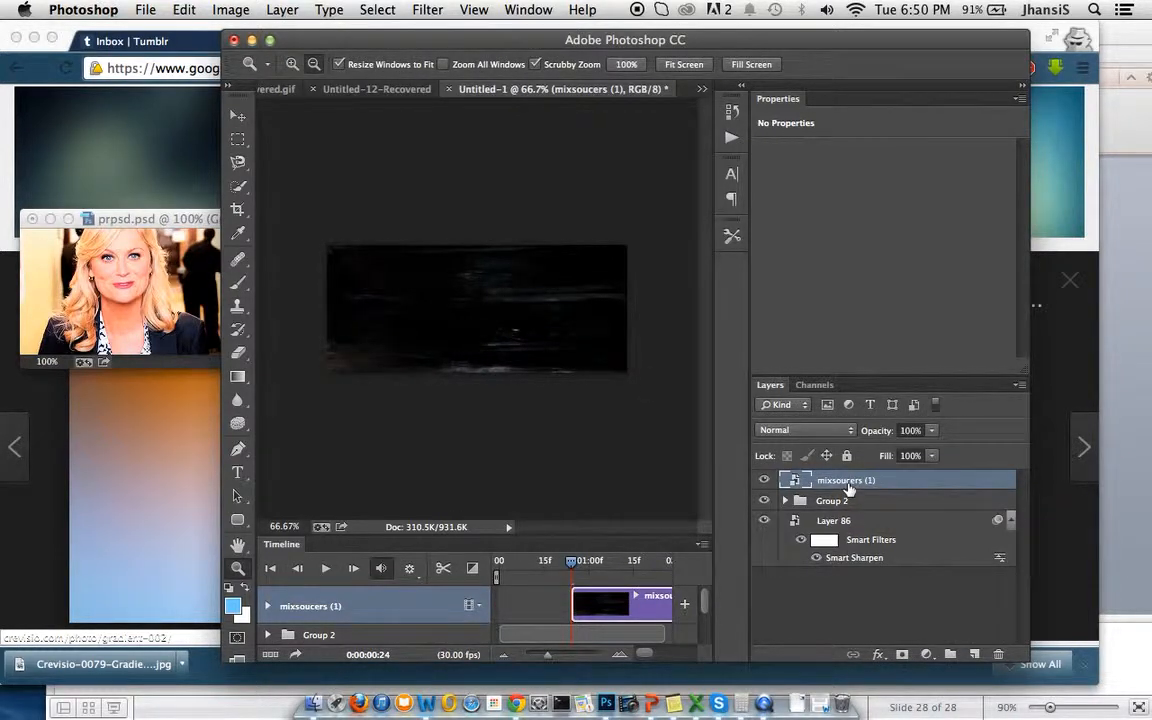
Try the Overlay and Soft Light blend modes on the mixsoucers (1) layer.
{"action": "left_click", "coordinate": [818, 434]}
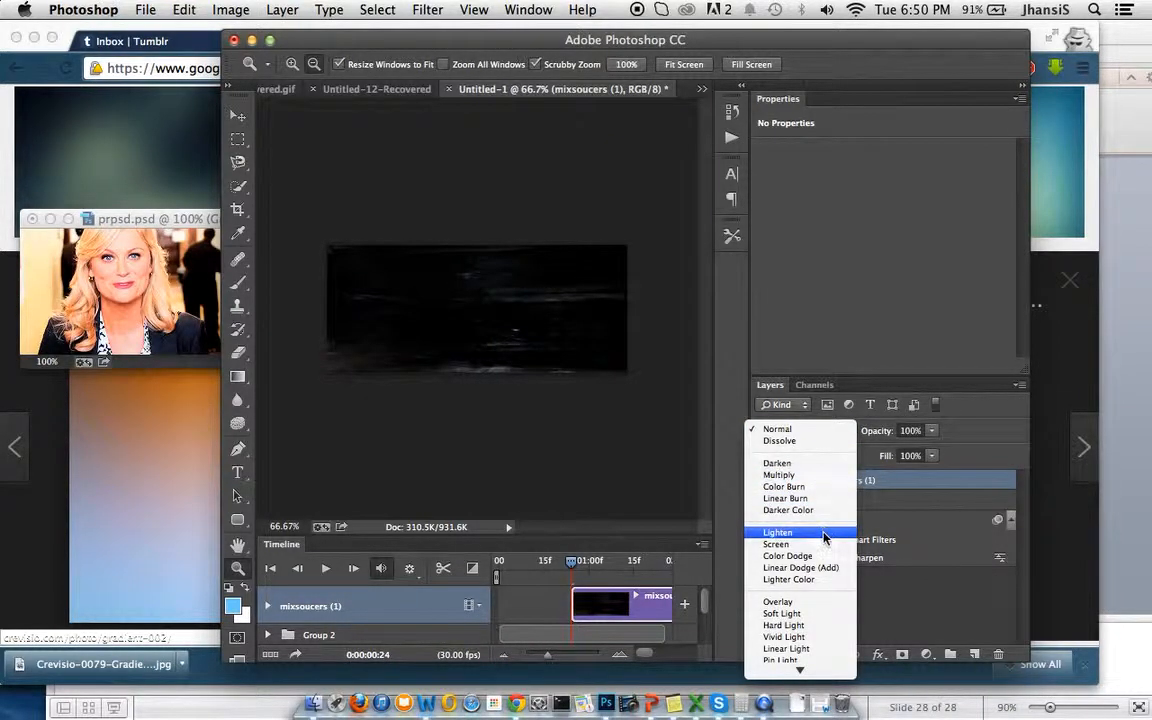
{"action": "left_click", "coordinate": [818, 602]}
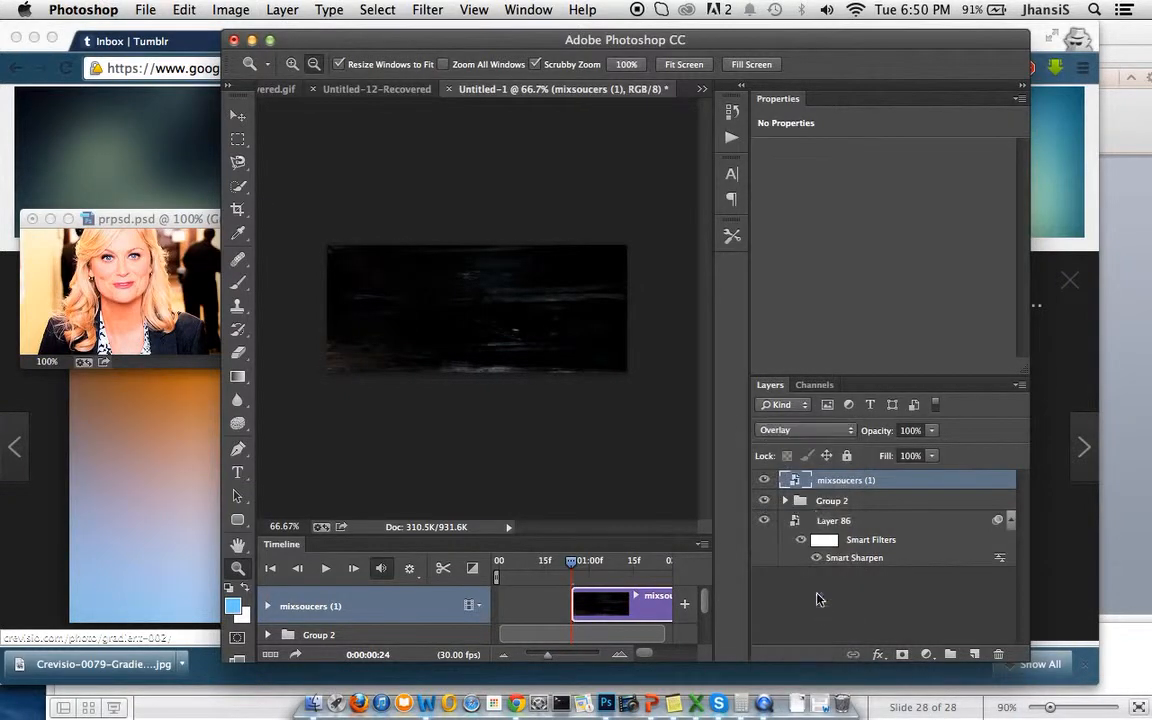
{"action": "left_click", "coordinate": [818, 437]}
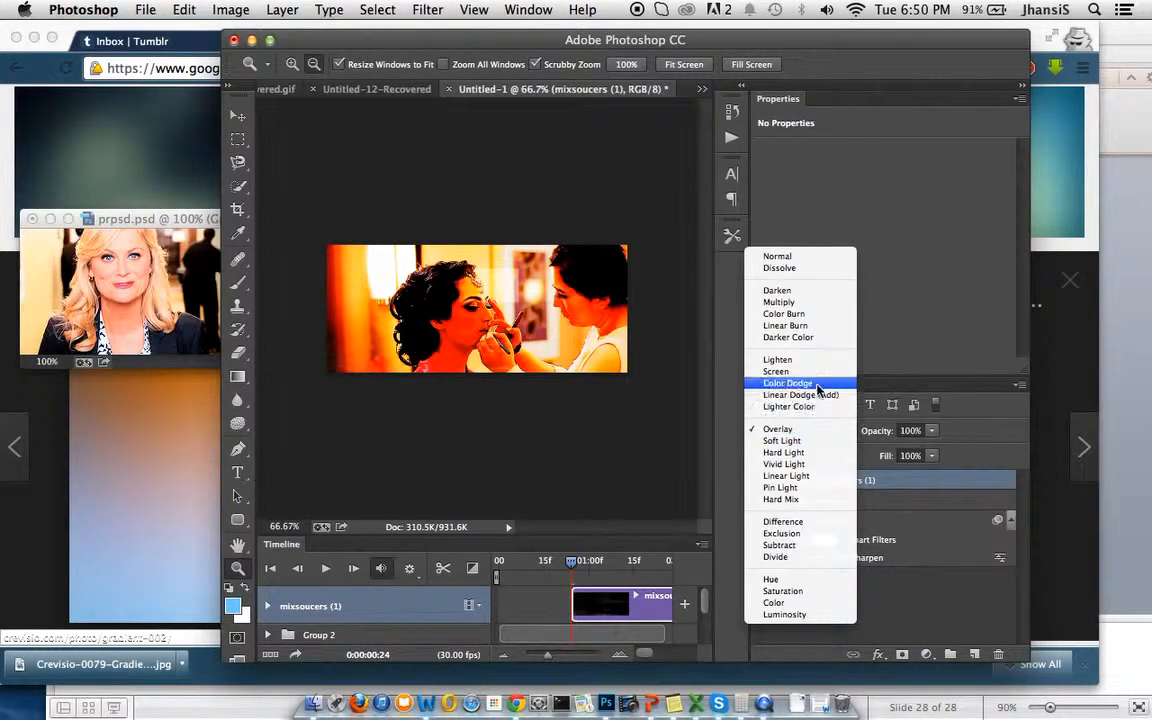
{"action": "left_click", "coordinate": [818, 441]}
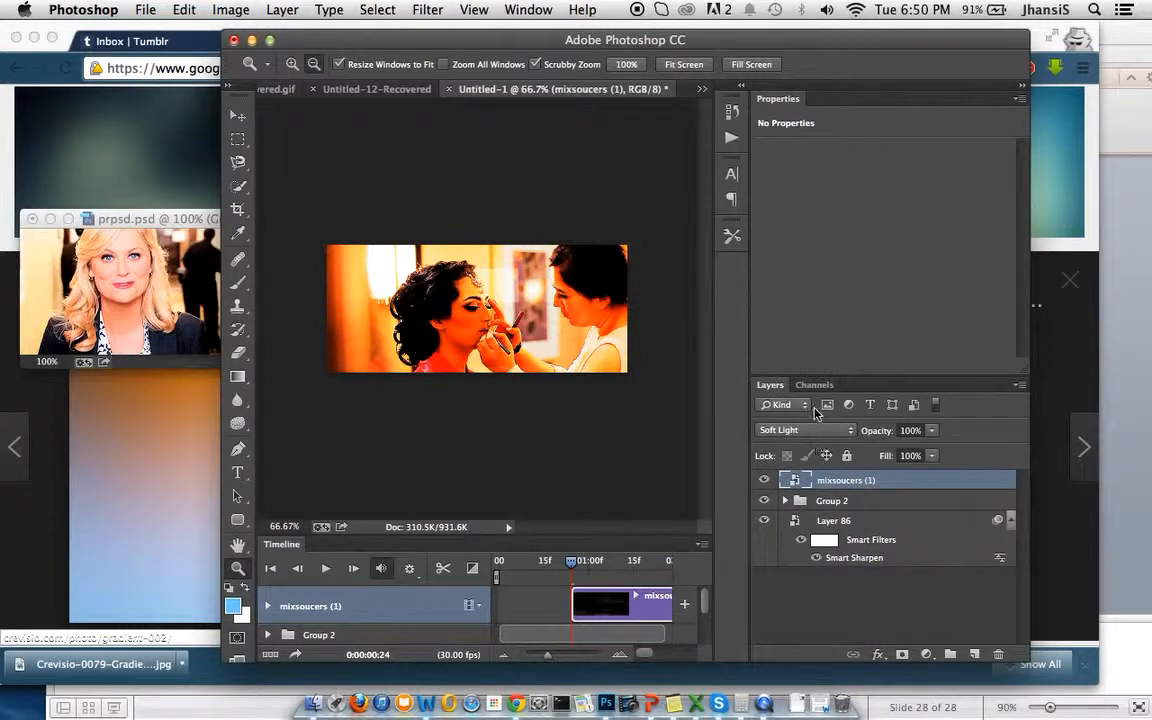
Set the mixsoucers (1) layer's blend mode to Screen and toggle its visibility to compare the effect.
{"action": "left_click", "coordinate": [817, 430]}
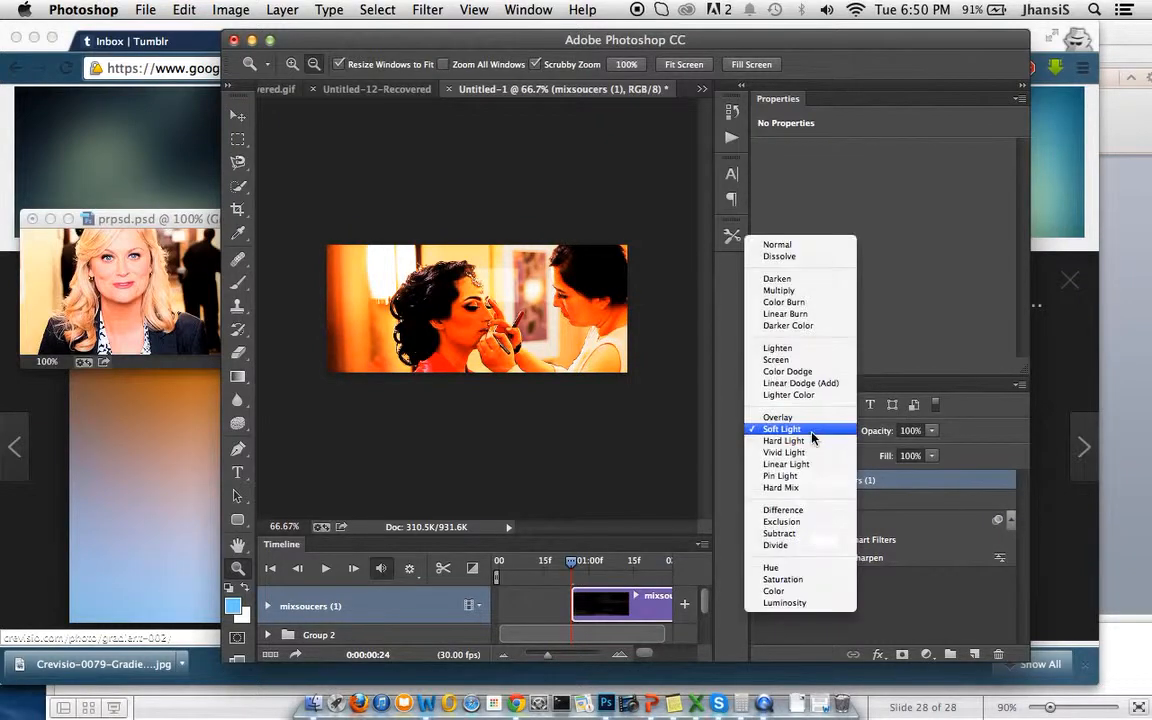
{"action": "left_click", "coordinate": [813, 361]}
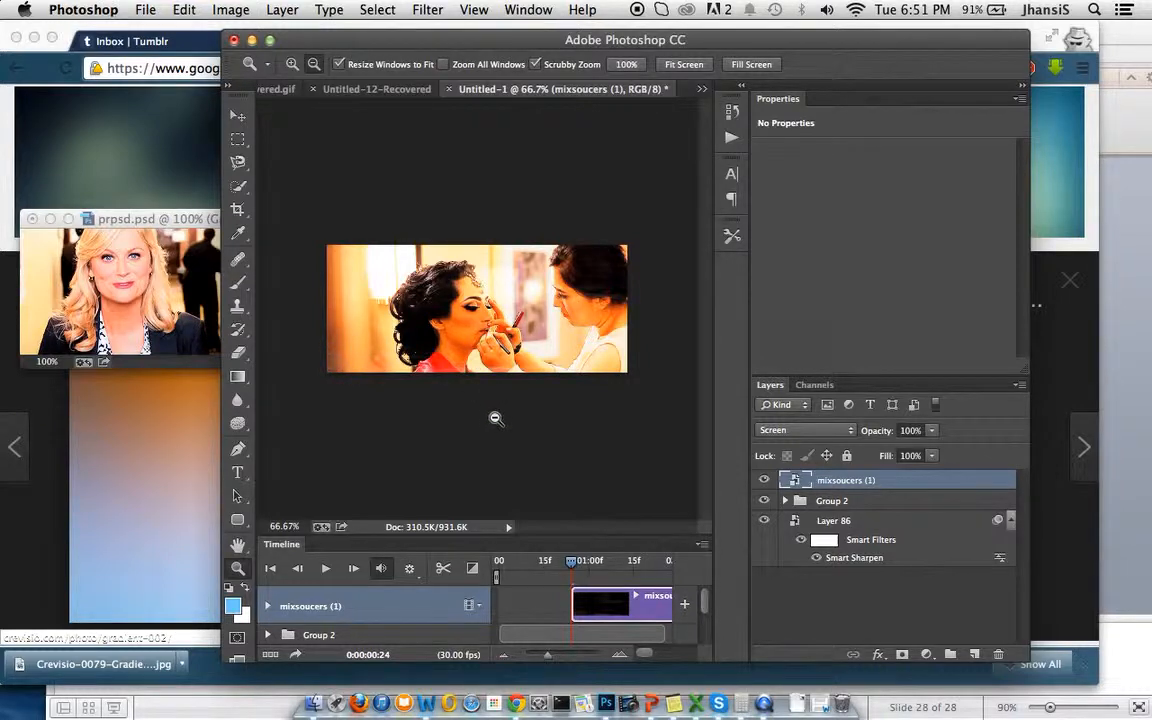
{"action": "left_click", "coordinate": [765, 481]}
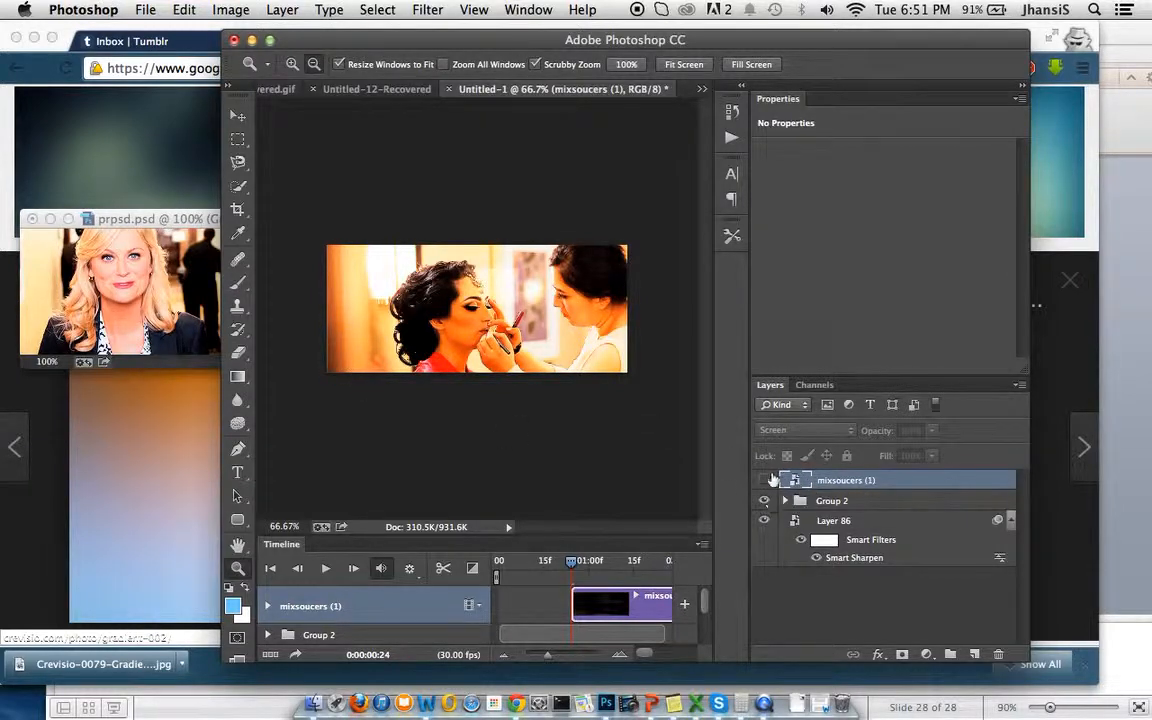
{"action": "left_click", "coordinate": [767, 480]}
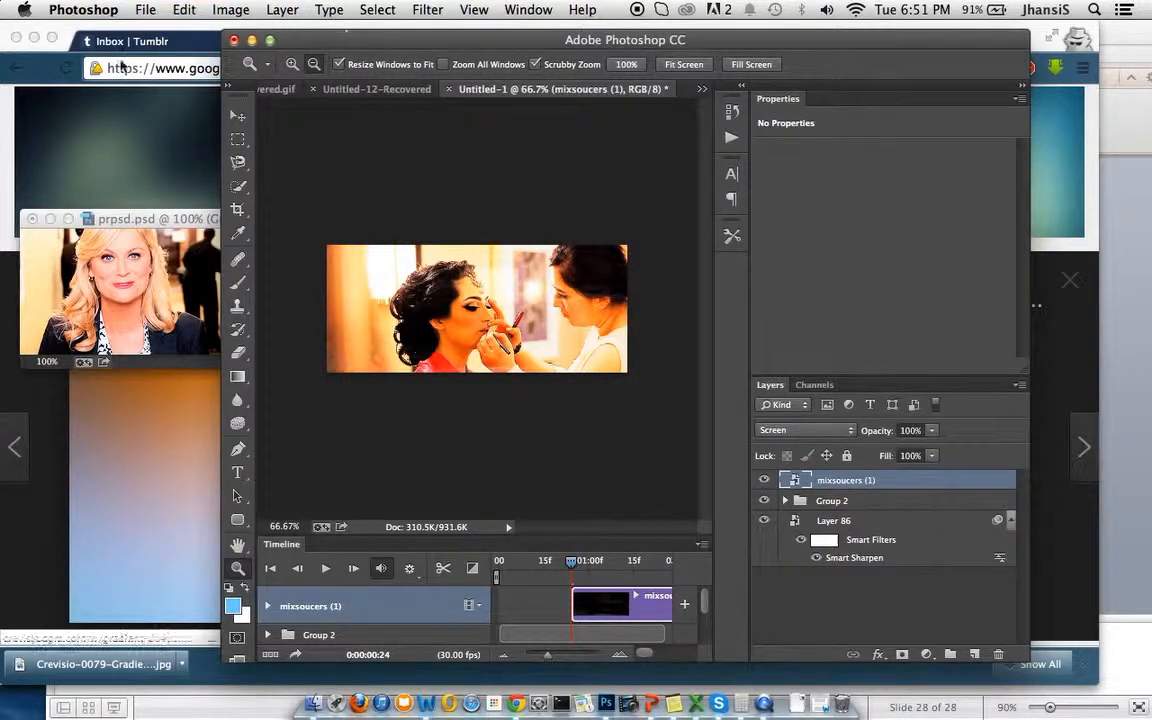
Export the textured animation for web as Untitled-11.gif in the how to folder, previewing the original first.
{"action": "left_click", "coordinate": [137, 9]}
{"action": "left_click", "coordinate": [253, 262]}
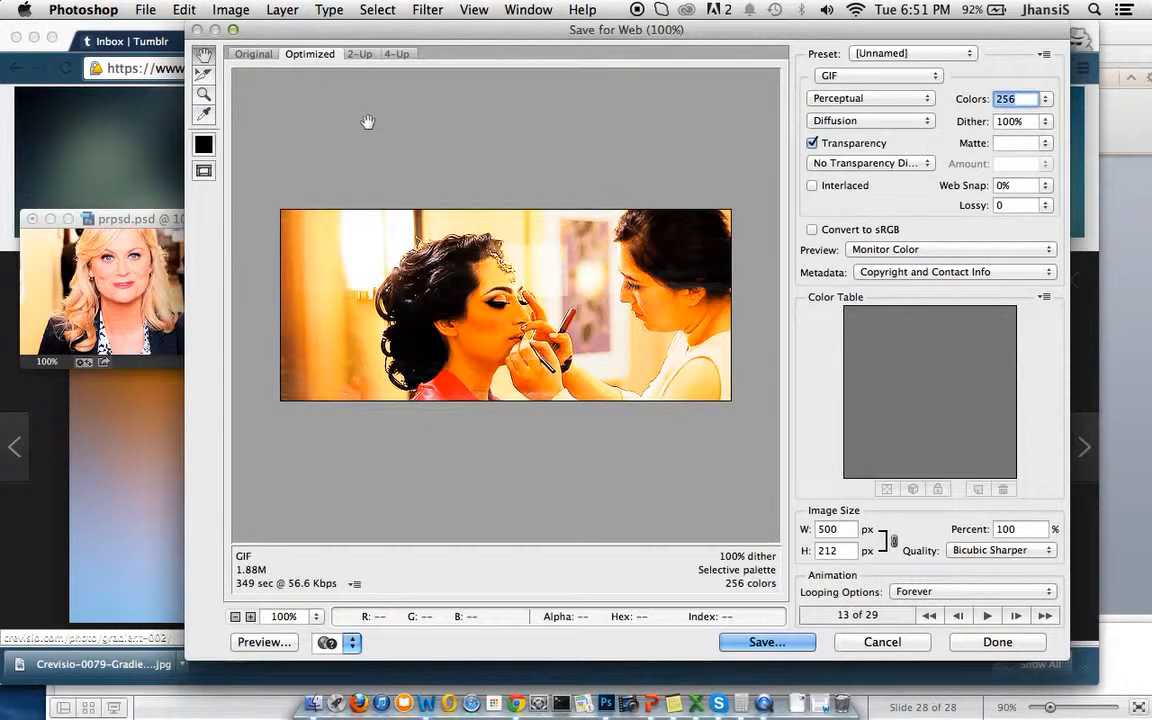
{"action": "left_click", "coordinate": [252, 54]}
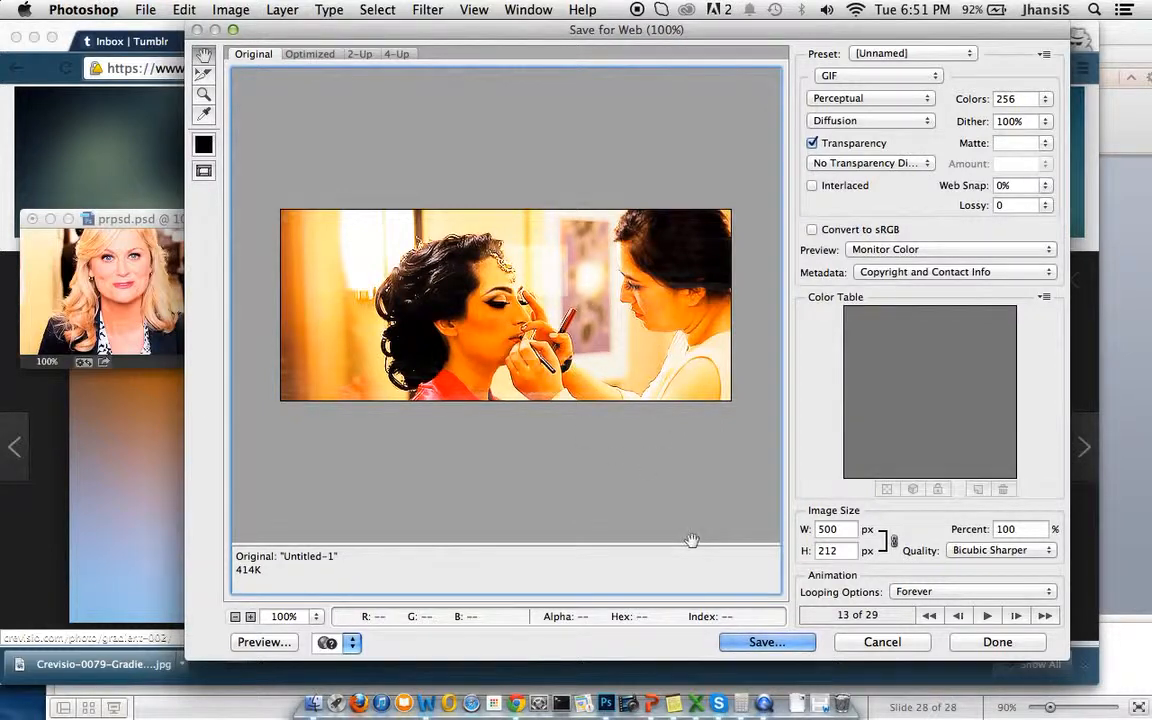
{"action": "left_click", "coordinate": [766, 642]}
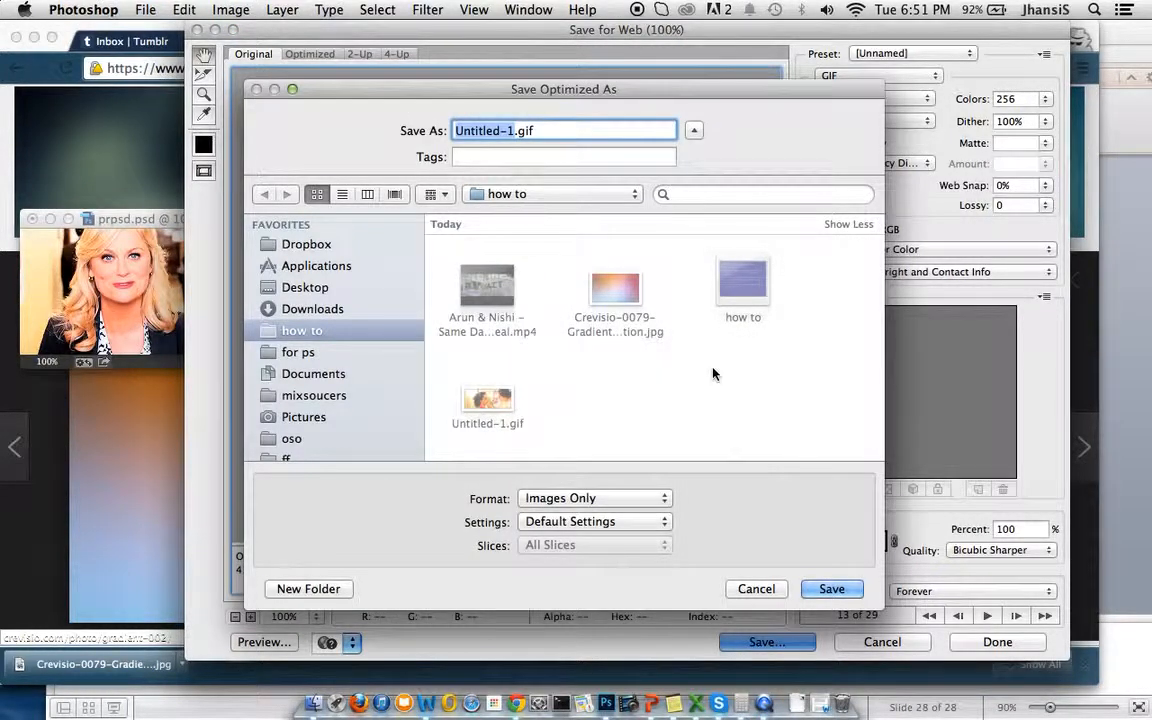
{"action": "key", "text": "Right"}
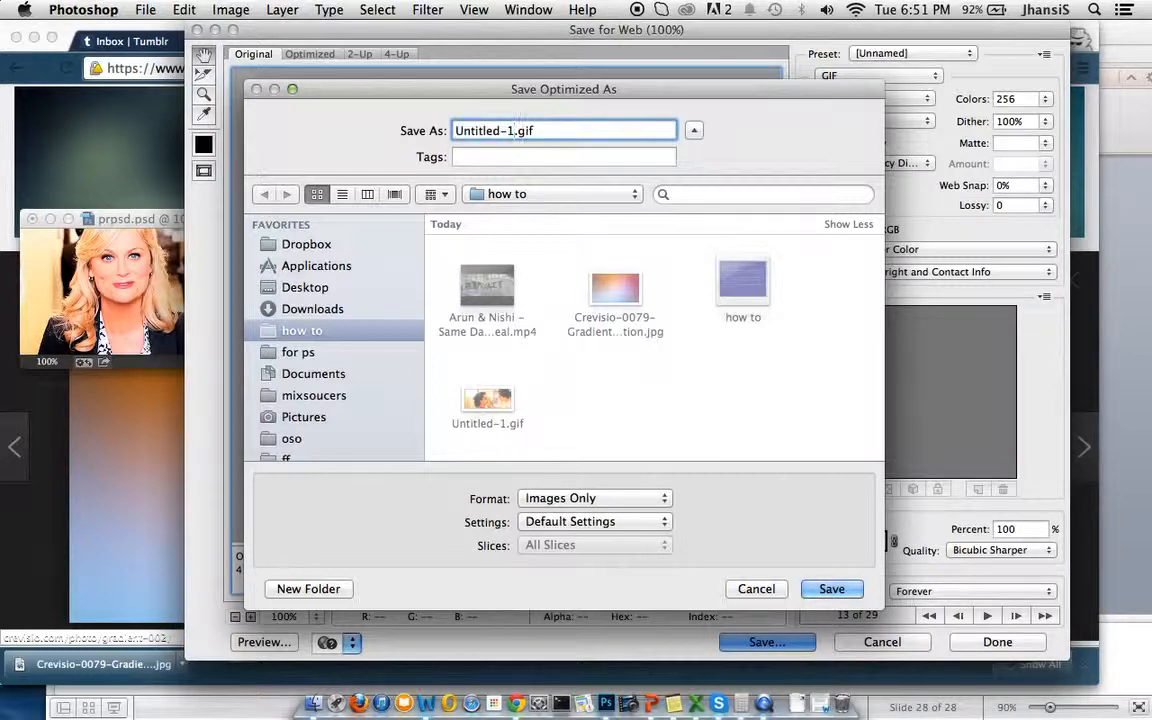
{"action": "type", "text": "1"}
{"action": "key", "text": "Return"}
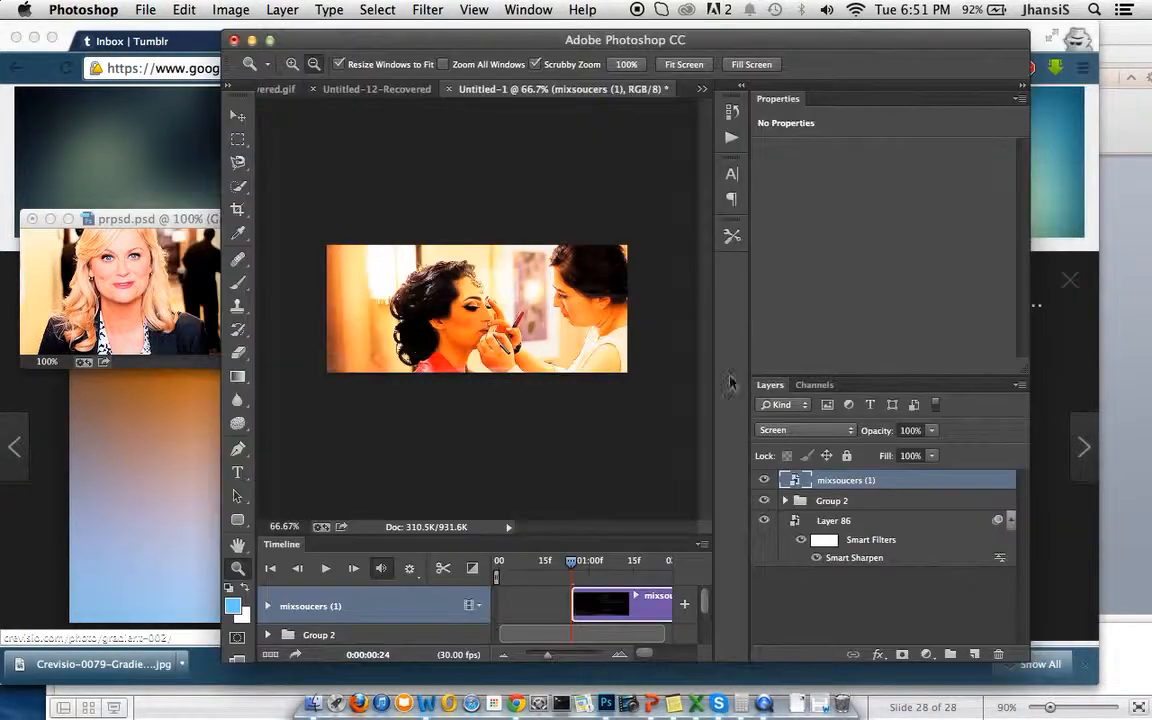
{"action": "left_click", "coordinate": [1147, 343]}
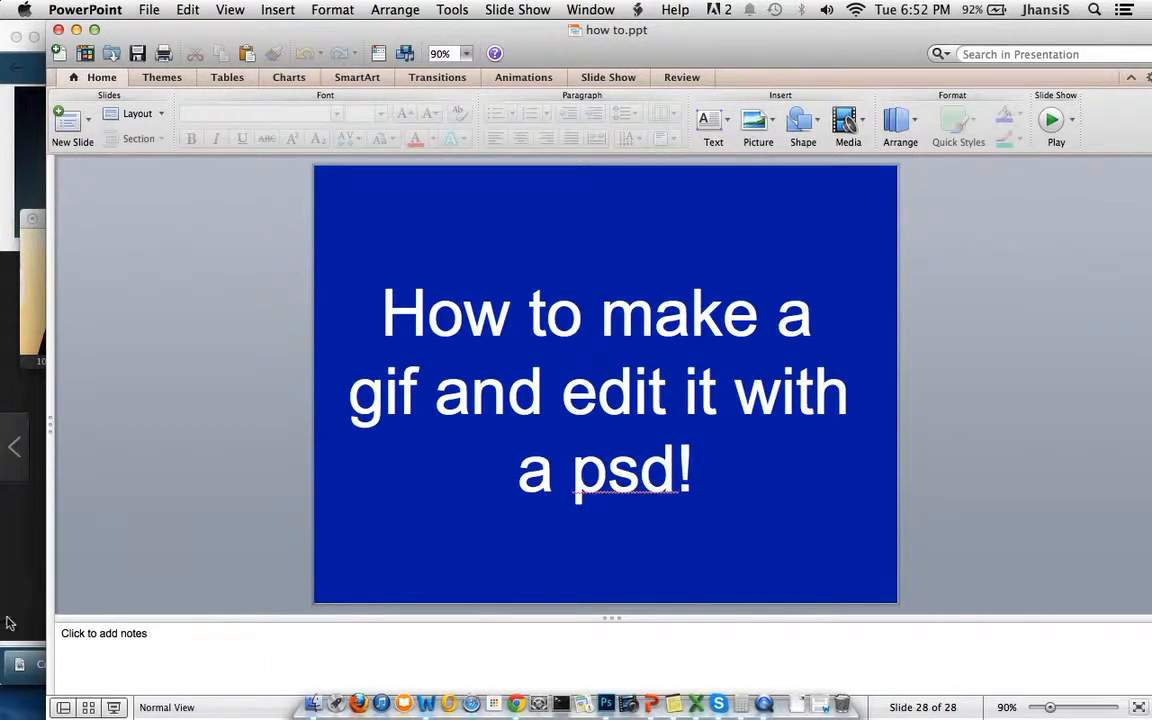
{"action": "left_click", "coordinate": [772, 712]}
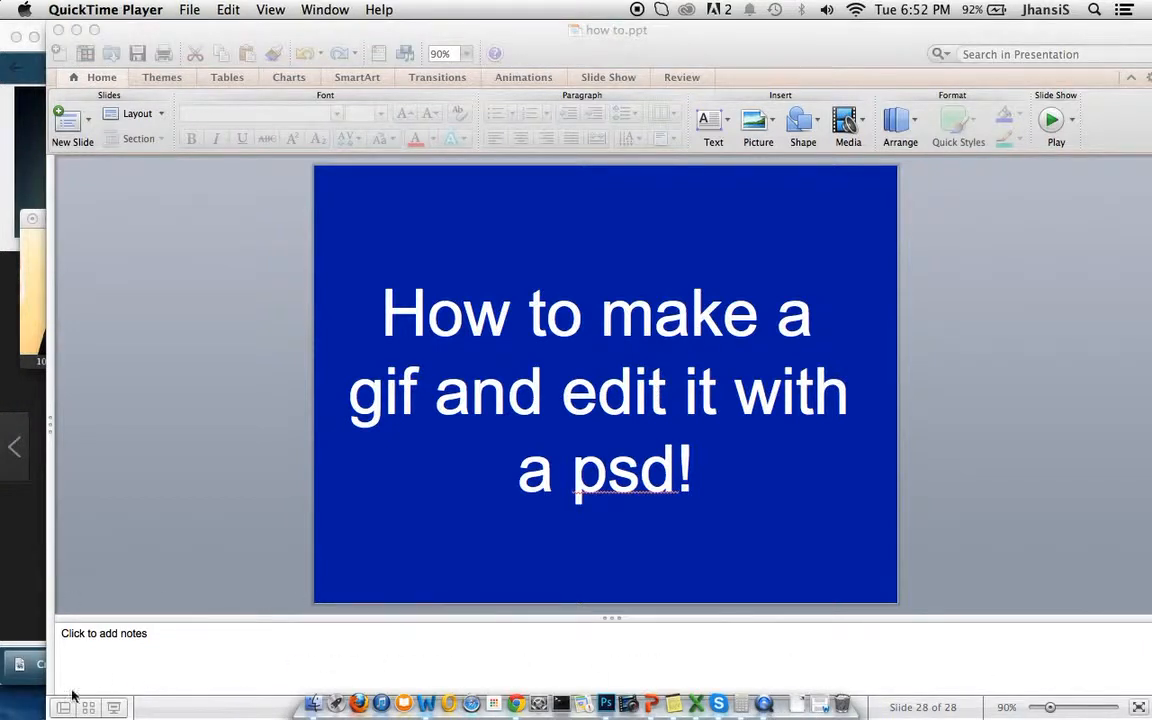
{"action": "left_click_drag", "start_coordinate": [239, 28], "coordinate": [215, 6]}
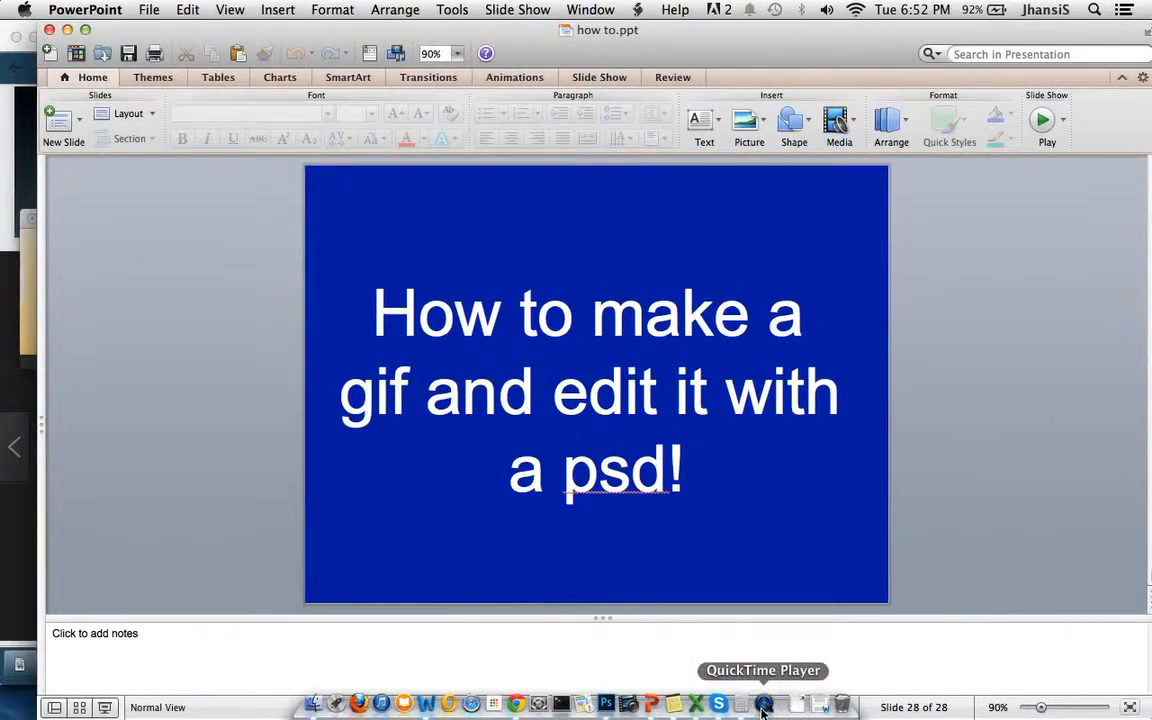
{"action": "left_click", "coordinate": [763, 705]}
{"action": "right_click", "coordinate": [763, 705]}
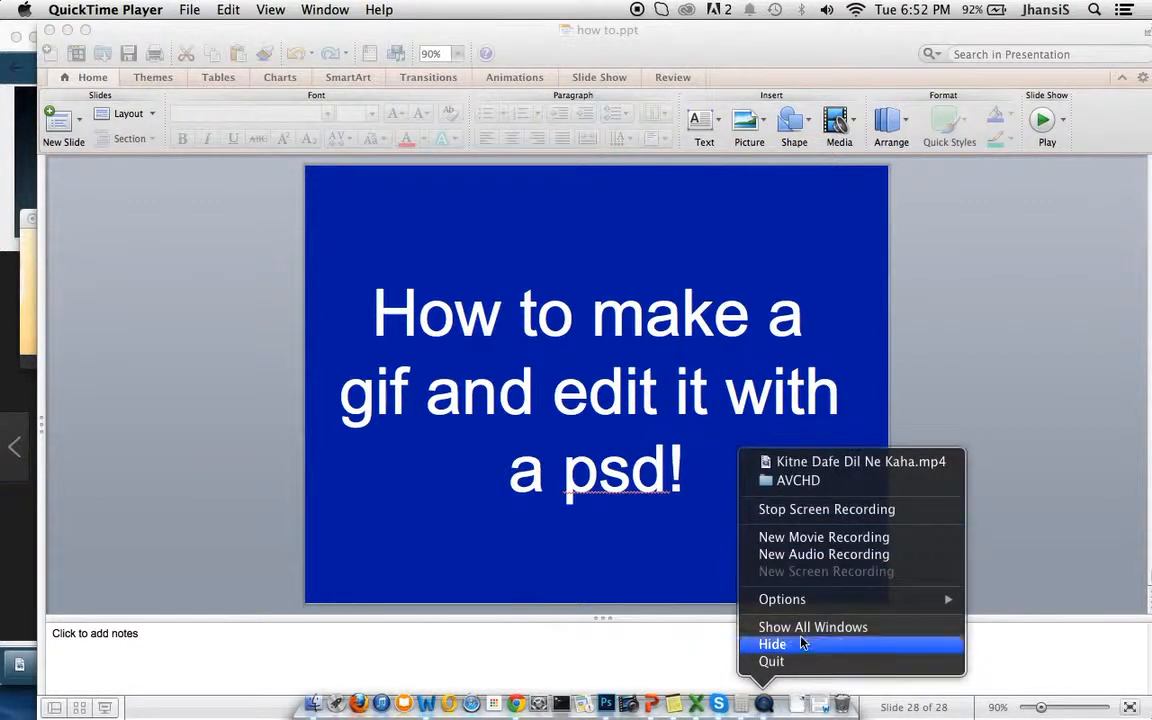